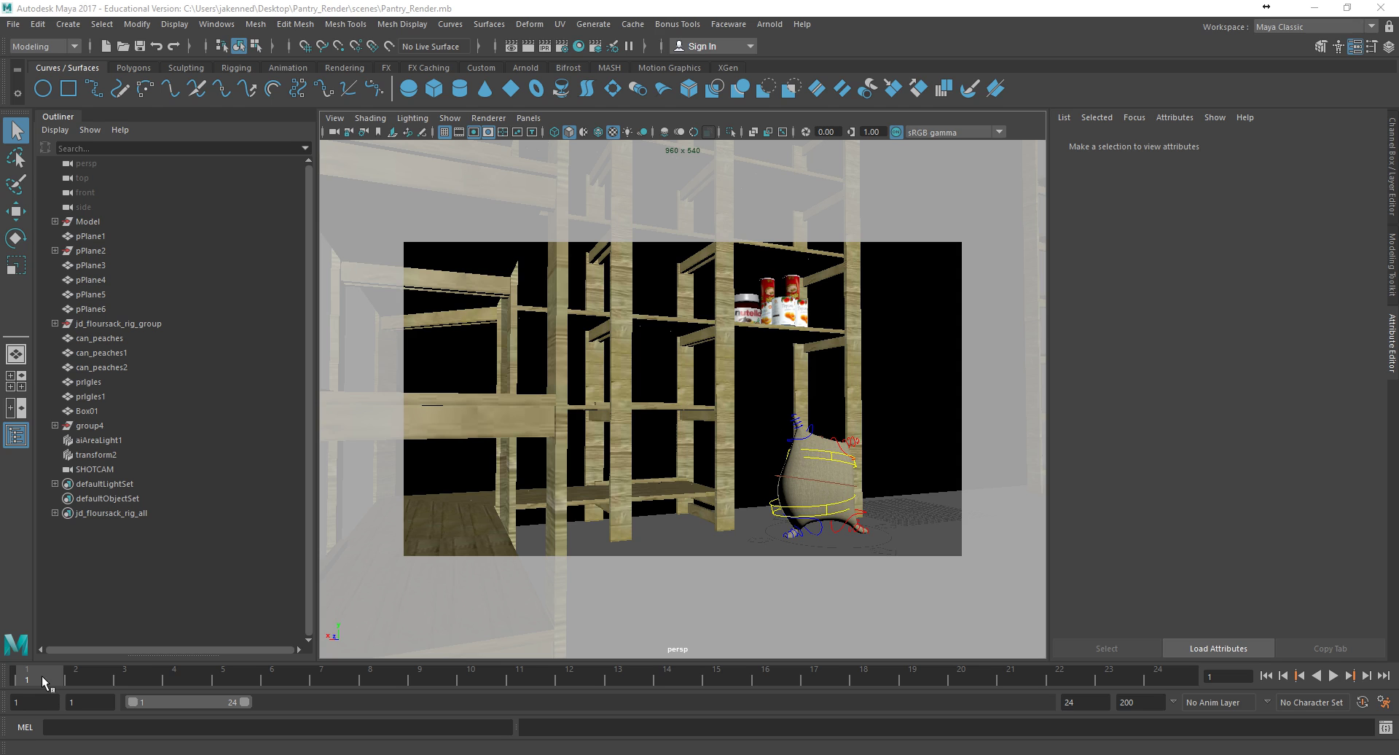
Select the aiAreaLight1 light and switch the viewport to the SHOTCAM camera, framing the area light above the shelves
{"action": "mouse_move", "coordinate": [42, 676]}
{"action": "left_mouse_down"}
{"action": "mouse_move", "coordinate": [421, 693]}
{"action": "mouse_move", "coordinate": [758, 662]}
{"action": "mouse_move", "coordinate": [1149, 665]}
{"action": "mouse_move", "coordinate": [1165, 672]}
{"action": "mouse_move", "coordinate": [2, 687]}
{"action": "mouse_move", "coordinate": [1294, 714]}
{"action": "mouse_move", "coordinate": [330, 702]}
{"action": "mouse_move", "coordinate": [25, 674]}
{"action": "left_mouse_up"}
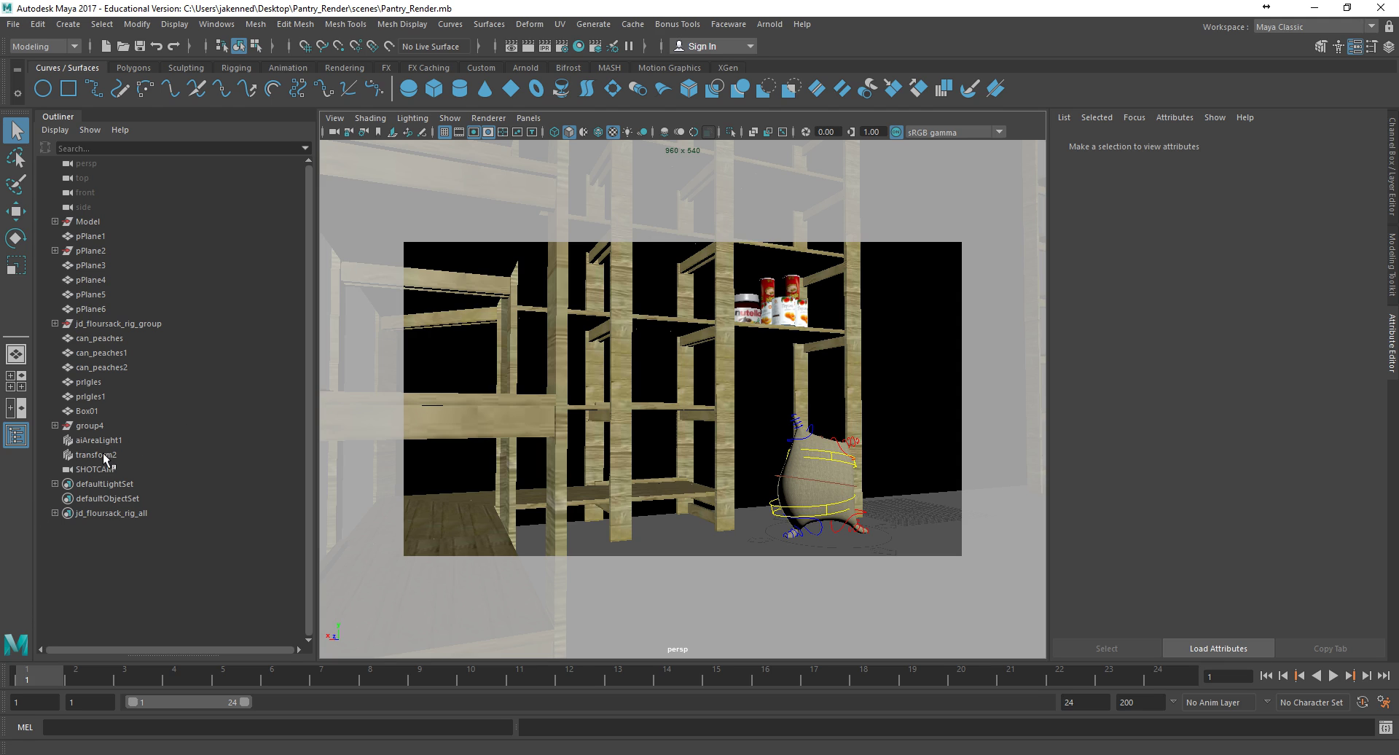
{"action": "left_click", "coordinate": [98, 440]}
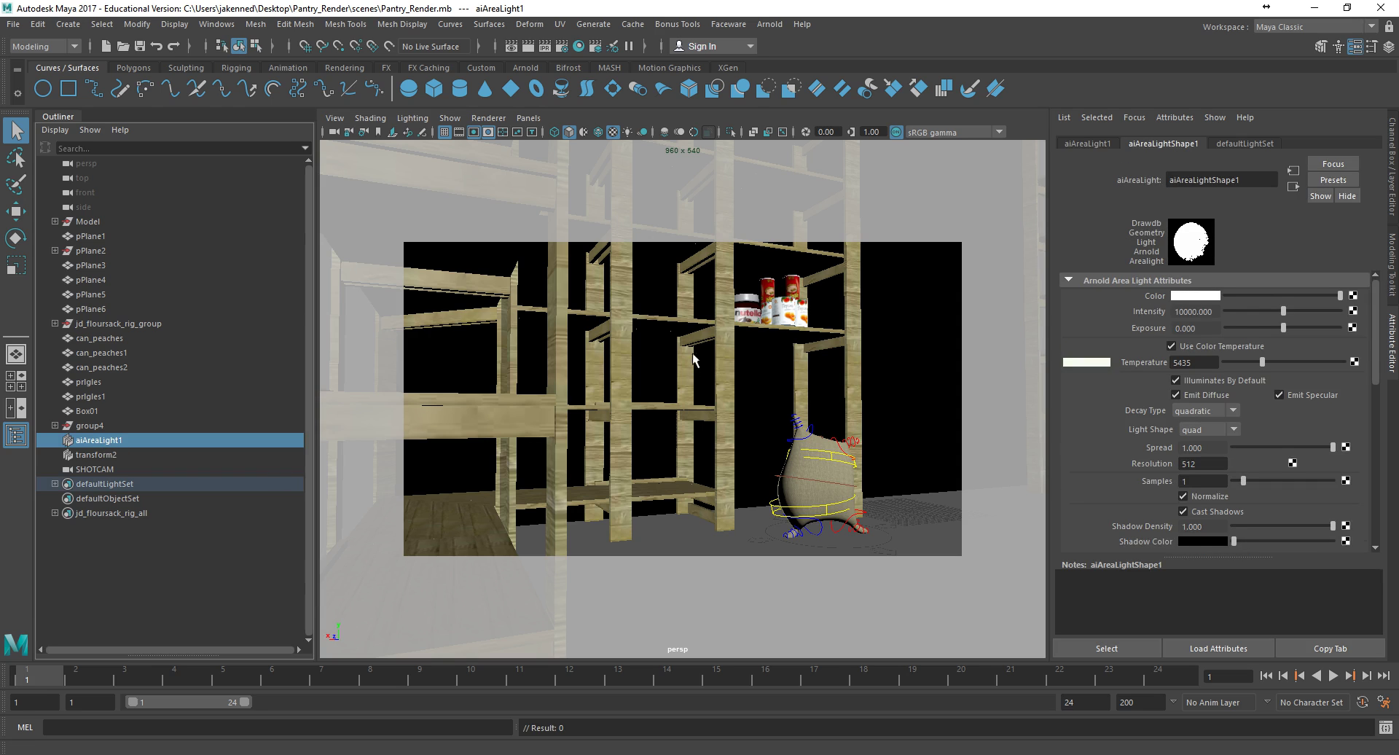
{"action": "left_click", "coordinate": [529, 117]}
{"action": "mouse_move", "coordinate": [576, 132]}
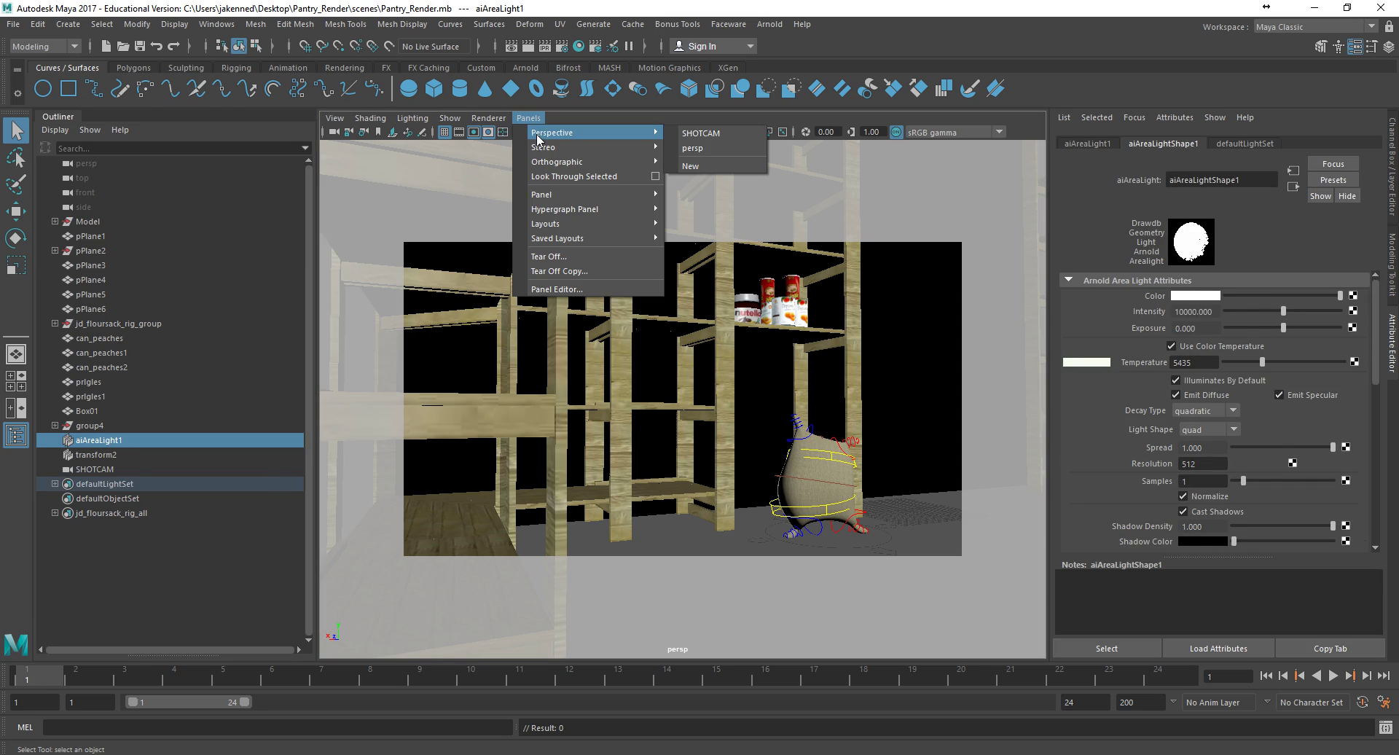
{"action": "left_click", "coordinate": [709, 135]}
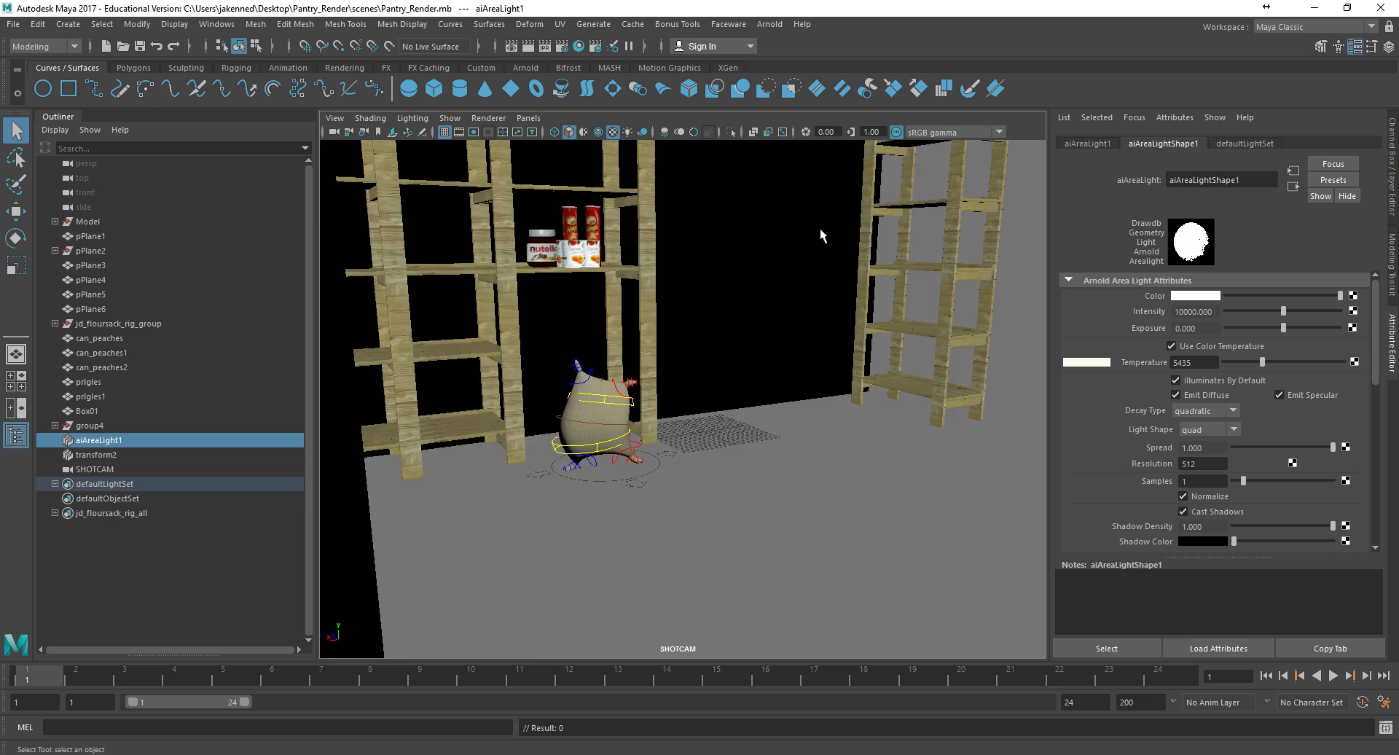
{"action": "left_click_drag", "start_coordinate": [821, 232], "coordinate": [770, 330], "text": "alt"}
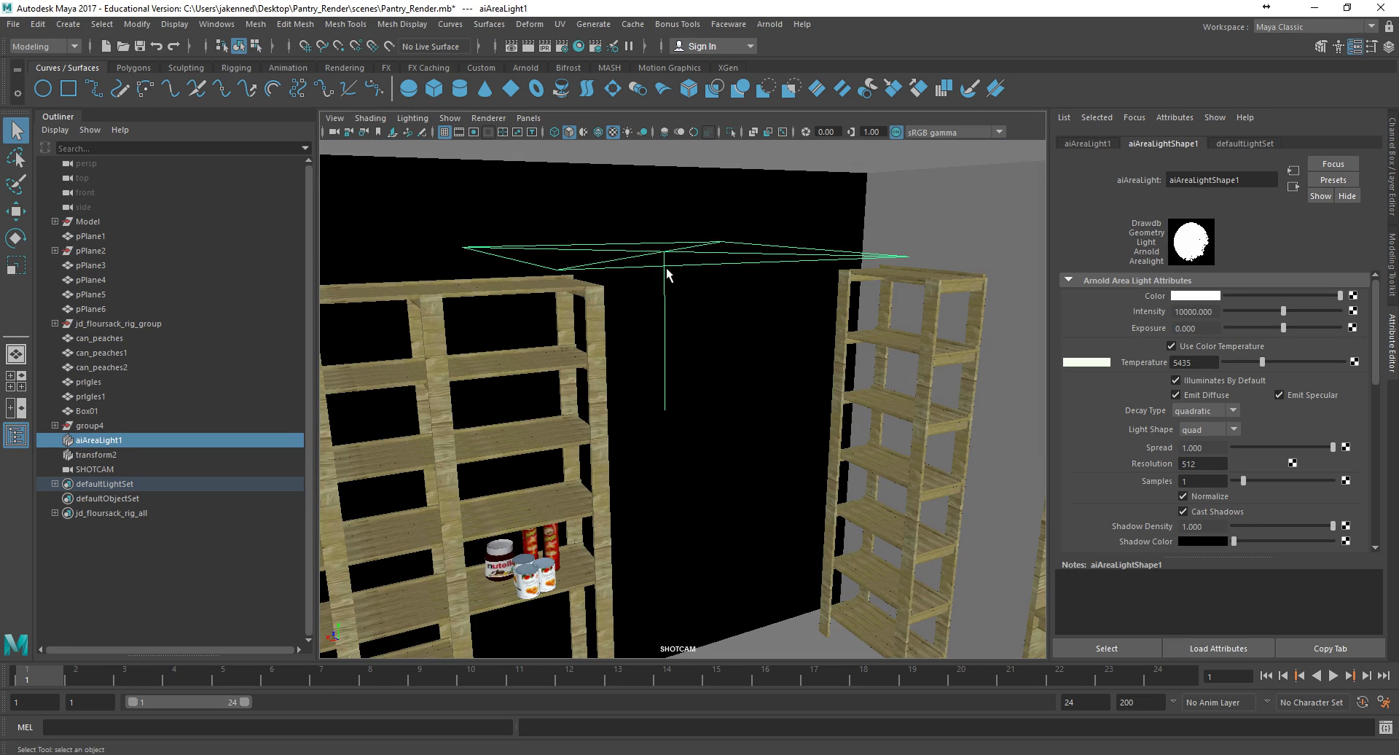
{"action": "right_click_drag", "start_coordinate": [618, 374], "coordinate": [640, 309], "text": "alt"}
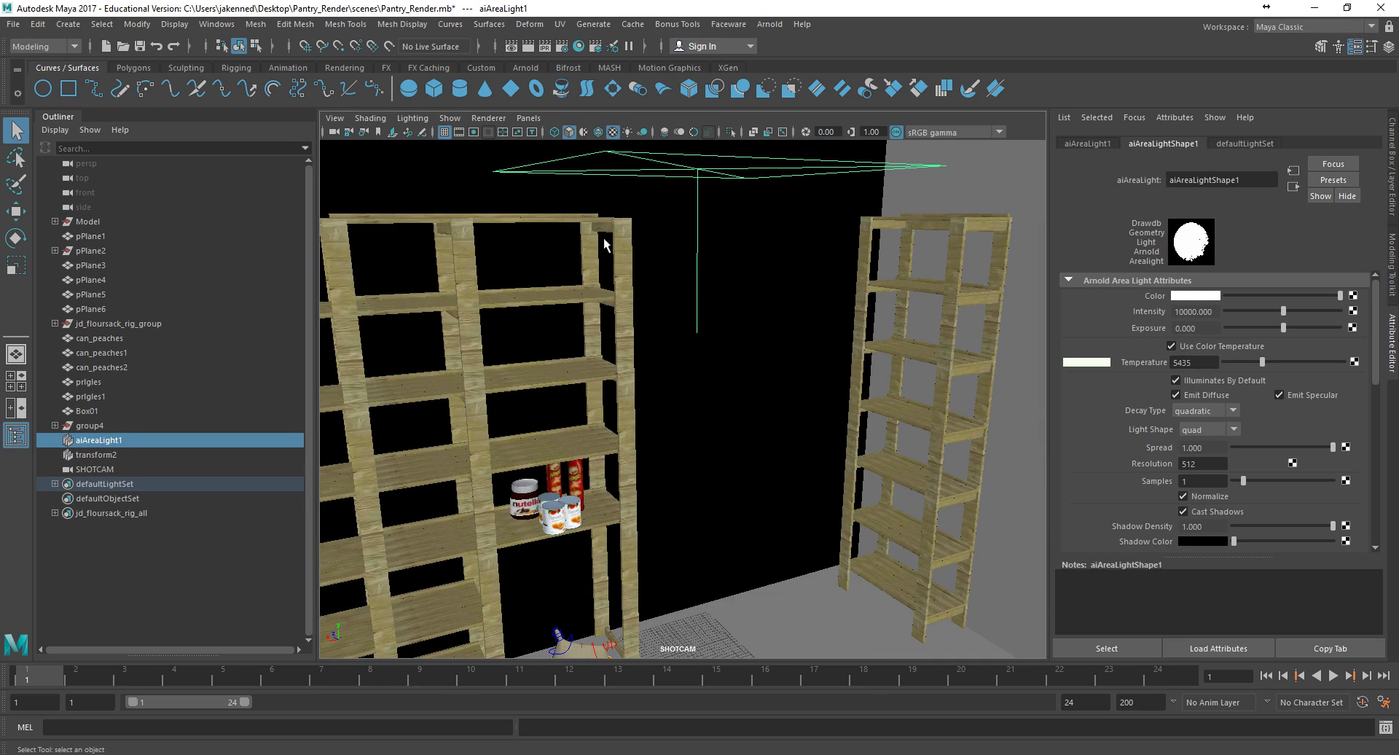
{"action": "right_click_drag", "start_coordinate": [603, 238], "coordinate": [637, 296], "text": "alt"}
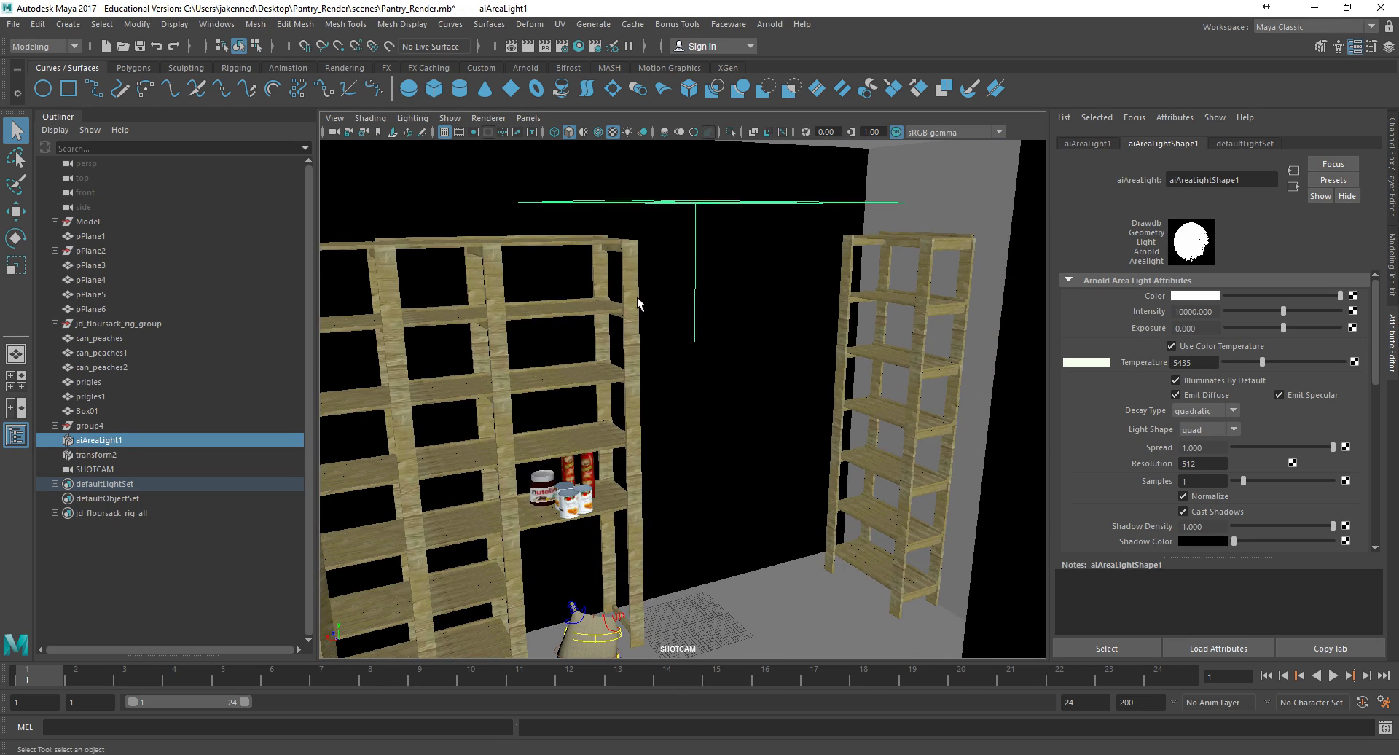
Open the Arnold render settings, expand the Environment section and inspect the sky shader options for the background
{"action": "left_click", "coordinate": [563, 48]}
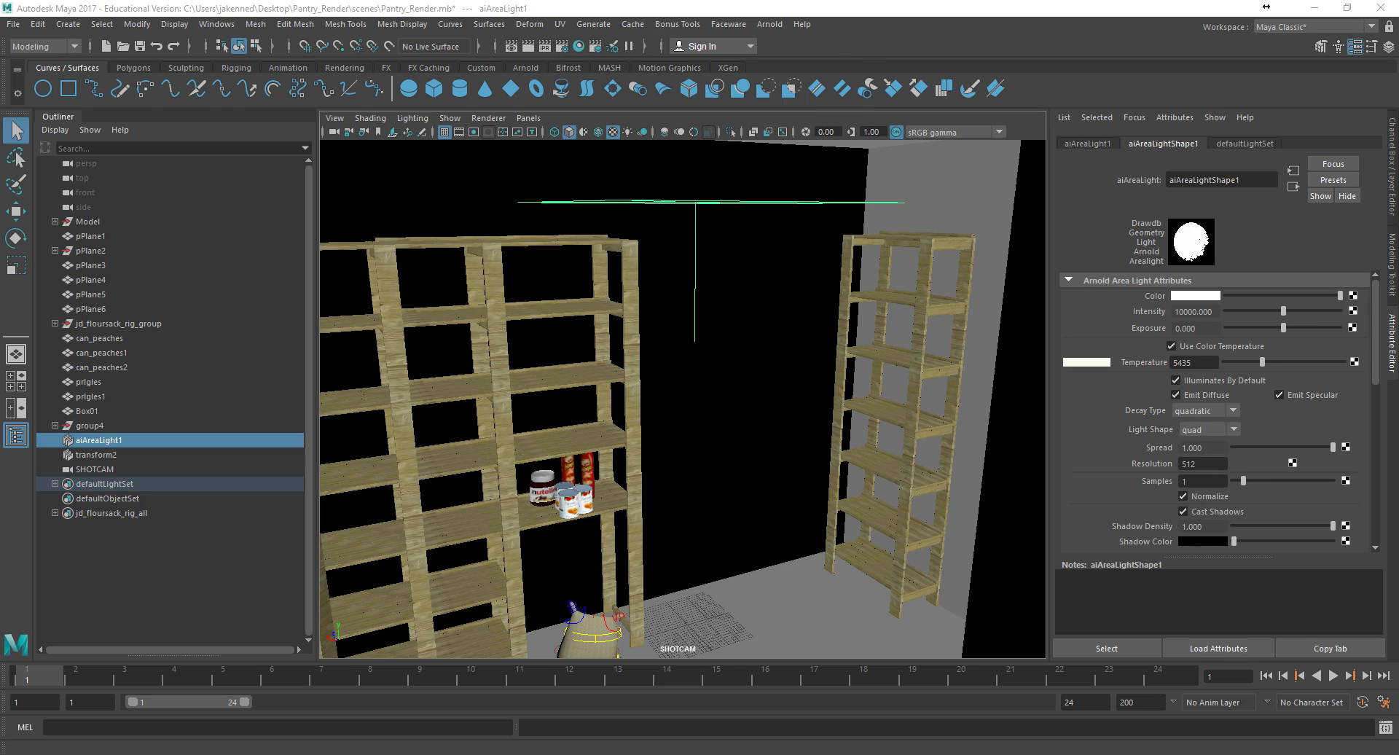
{"action": "left_click_drag", "start_coordinate": [879, 170], "coordinate": [712, 128]}
{"action": "left_click", "coordinate": [691, 203]}
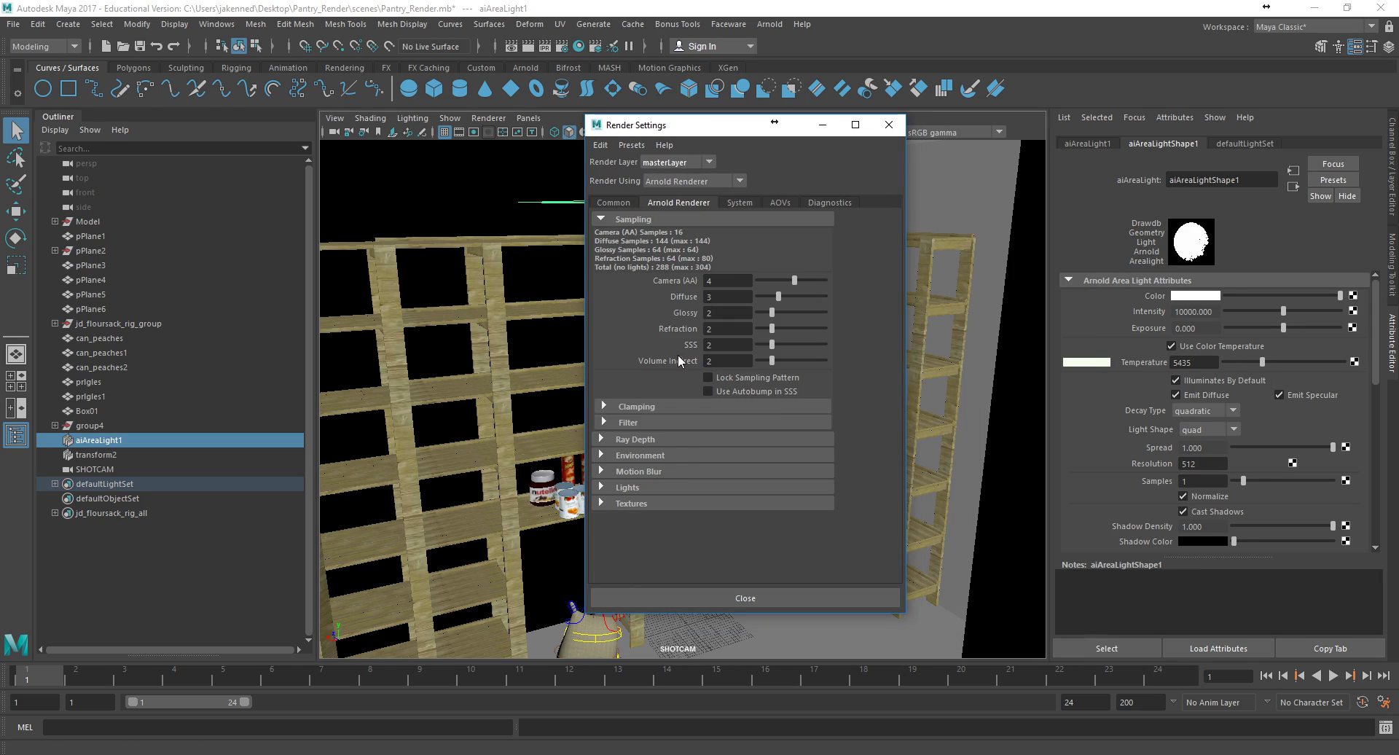
{"action": "left_click", "coordinate": [654, 457]}
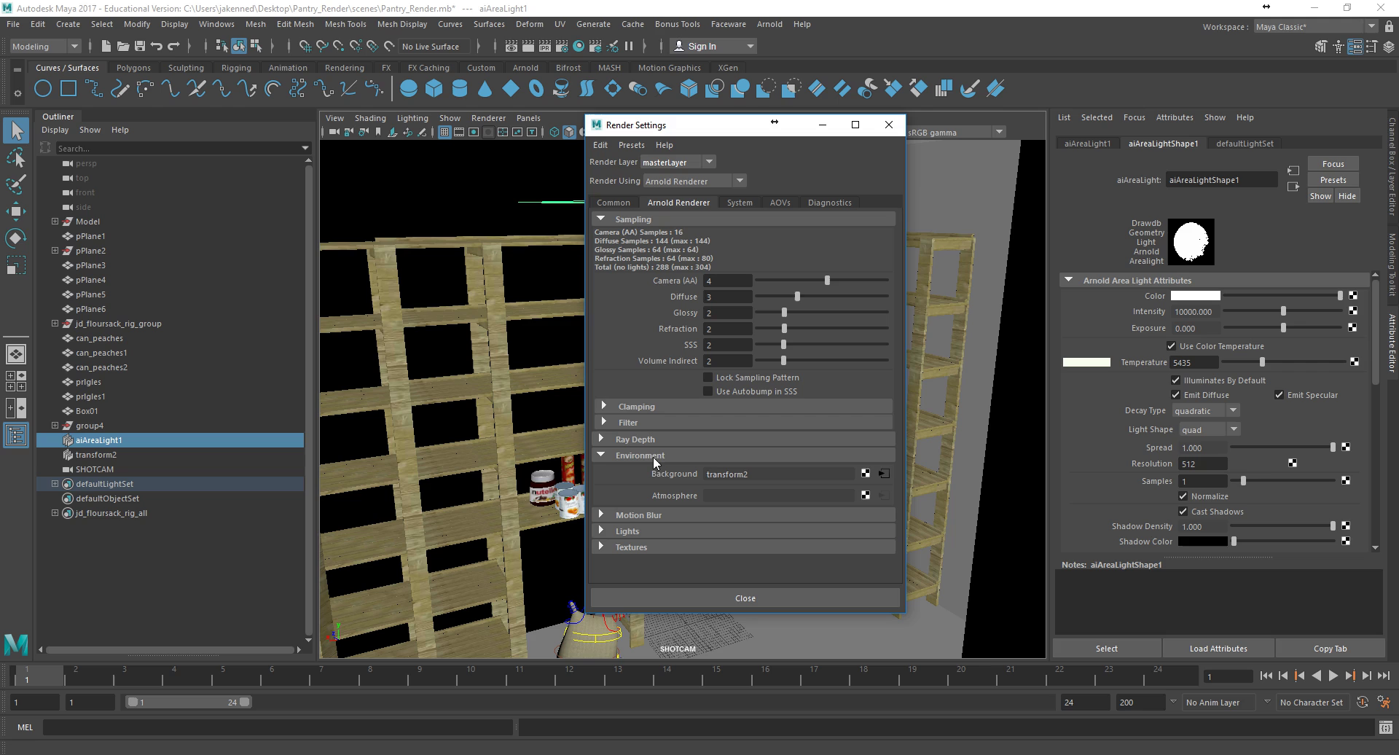
{"action": "right_click", "coordinate": [864, 474]}
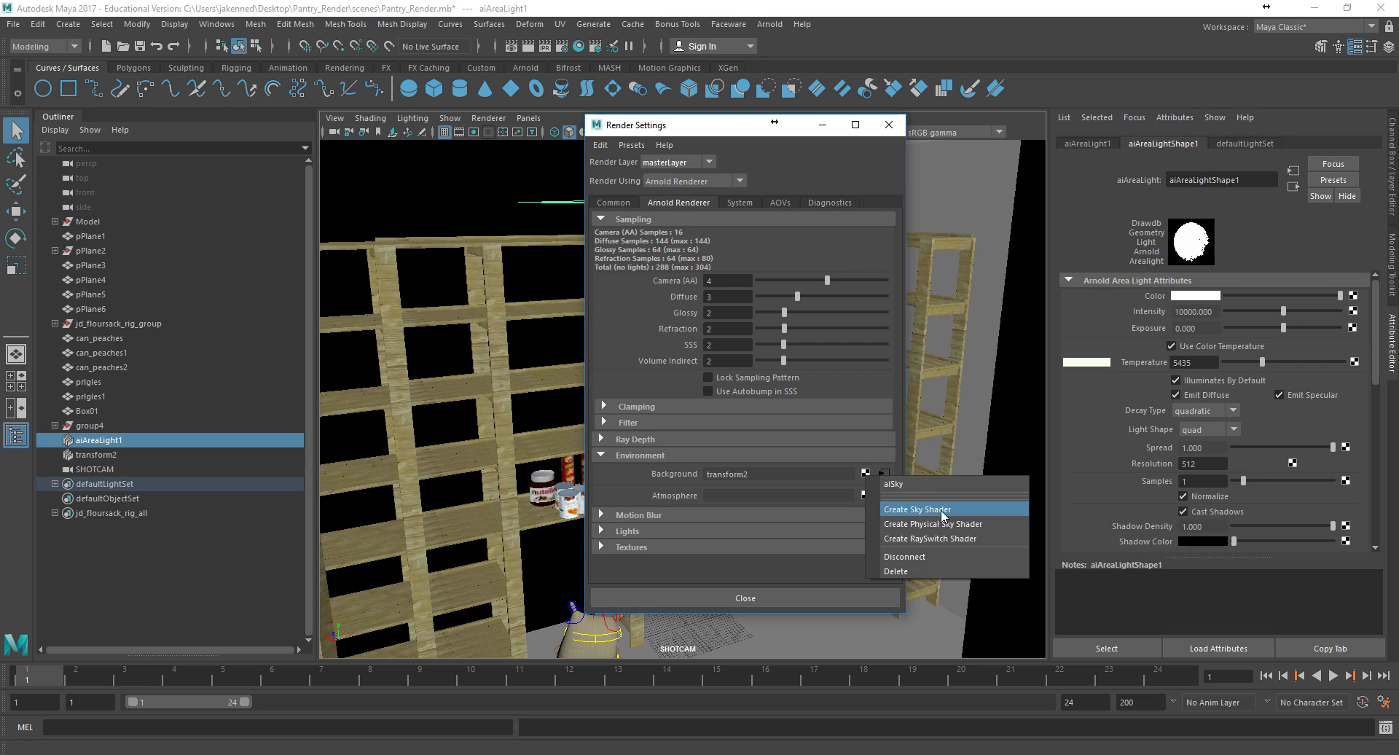
{"action": "left_click", "coordinate": [796, 473]}
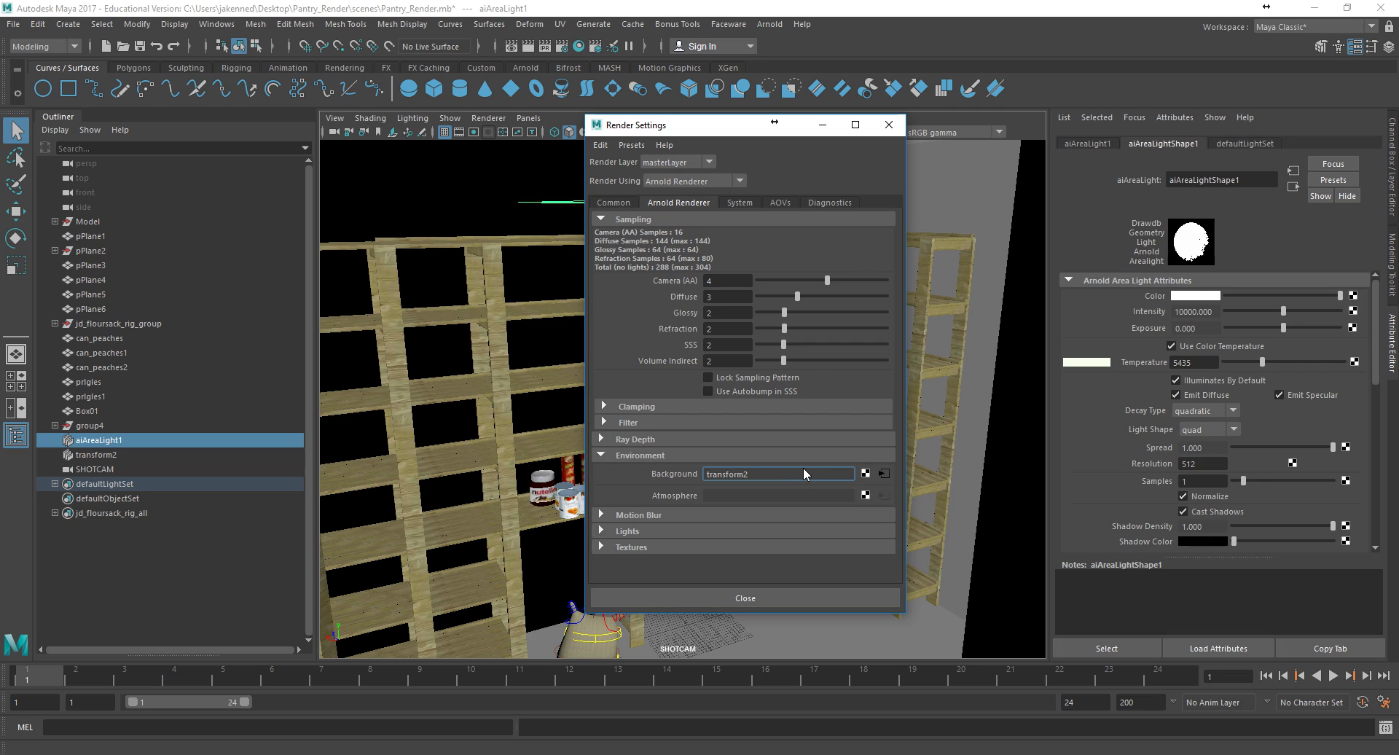
Show the attributes of the background's sky shader, inspect its intensity, and close the render settings
{"action": "right_click_drag", "start_coordinate": [559, 525], "coordinate": [894, 392], "text": "alt"}
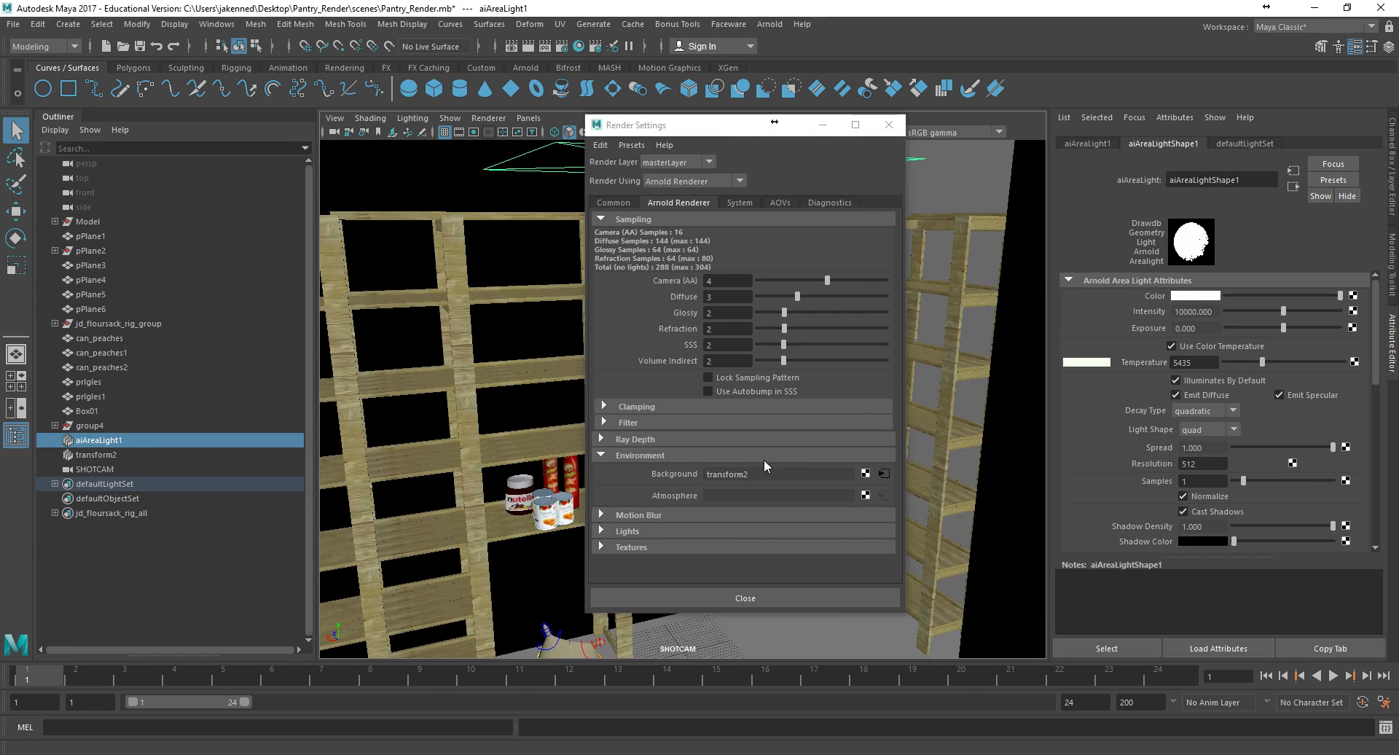
{"action": "left_click", "coordinate": [884, 474]}
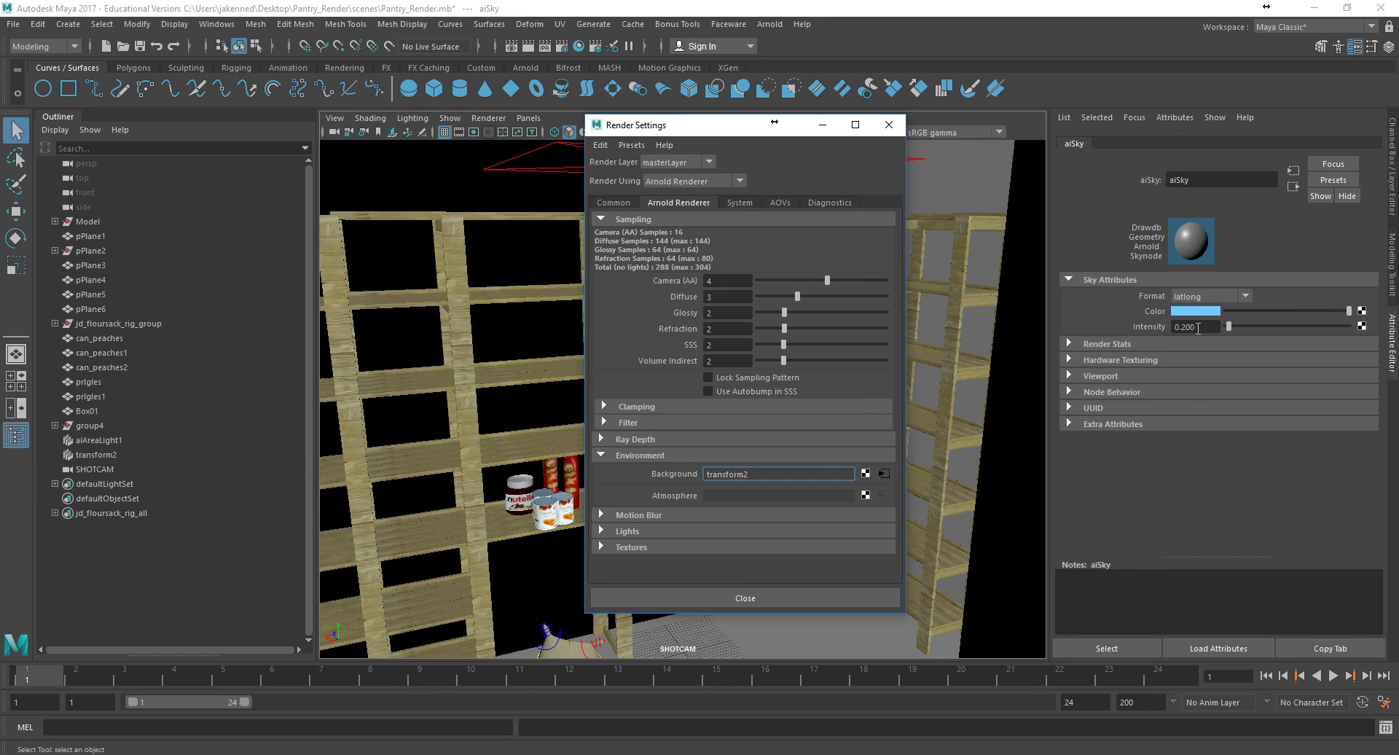
{"action": "left_click", "coordinate": [1175, 327]}
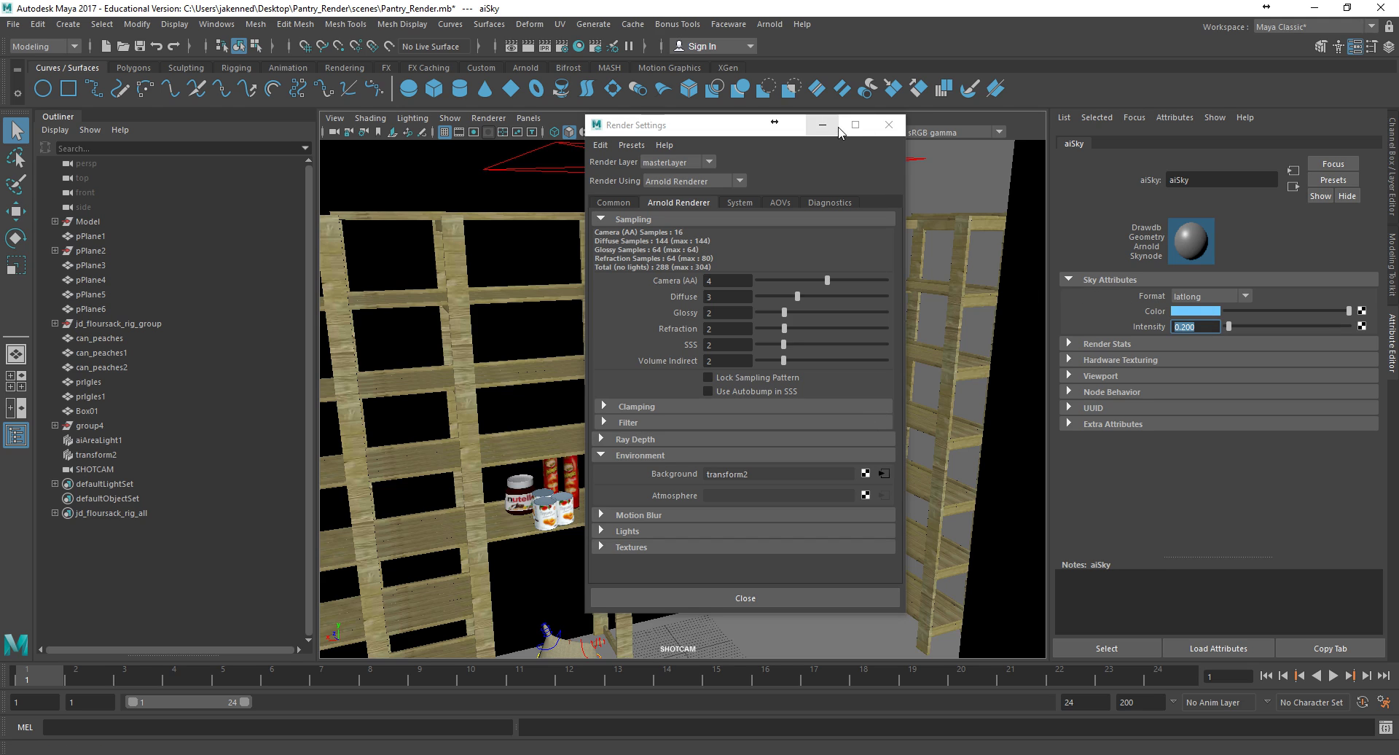
{"action": "left_click_drag", "start_coordinate": [762, 126], "coordinate": [1076, 180]}
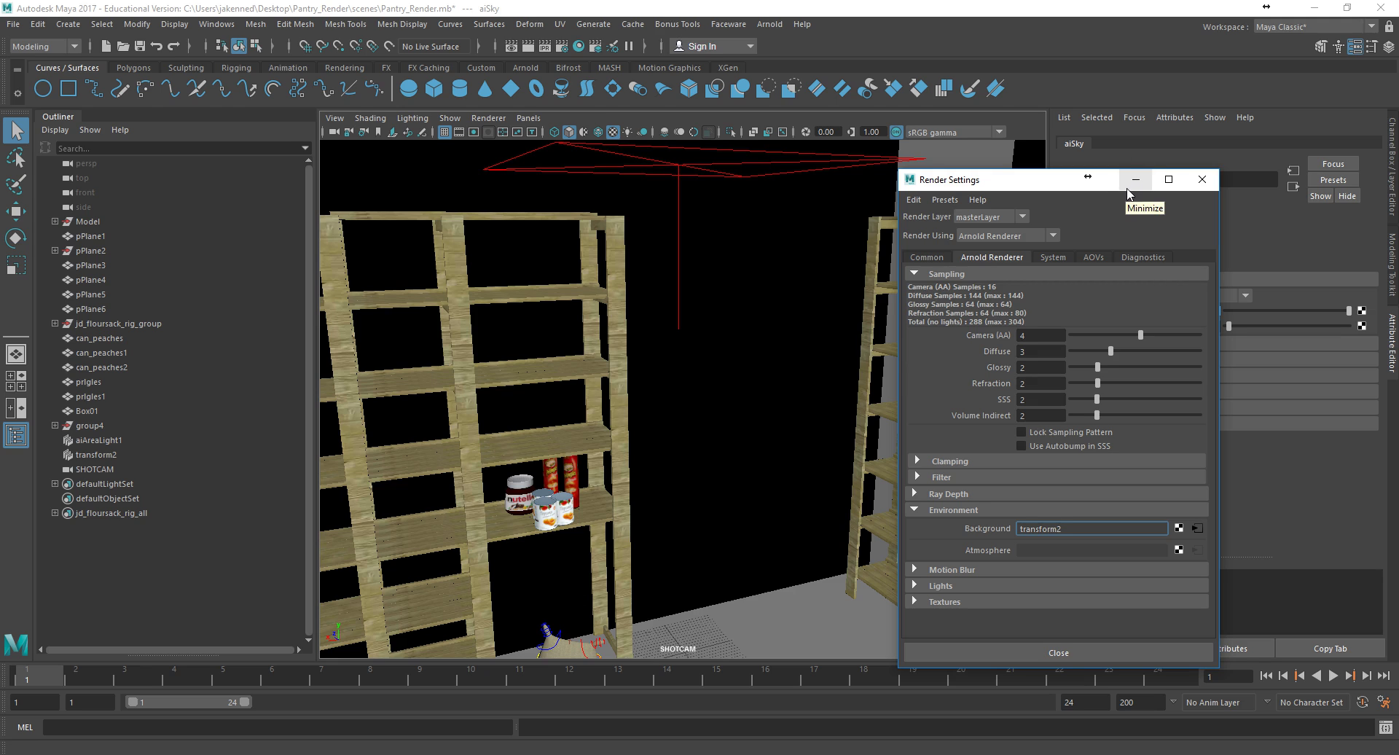
{"action": "left_click", "coordinate": [1202, 180]}
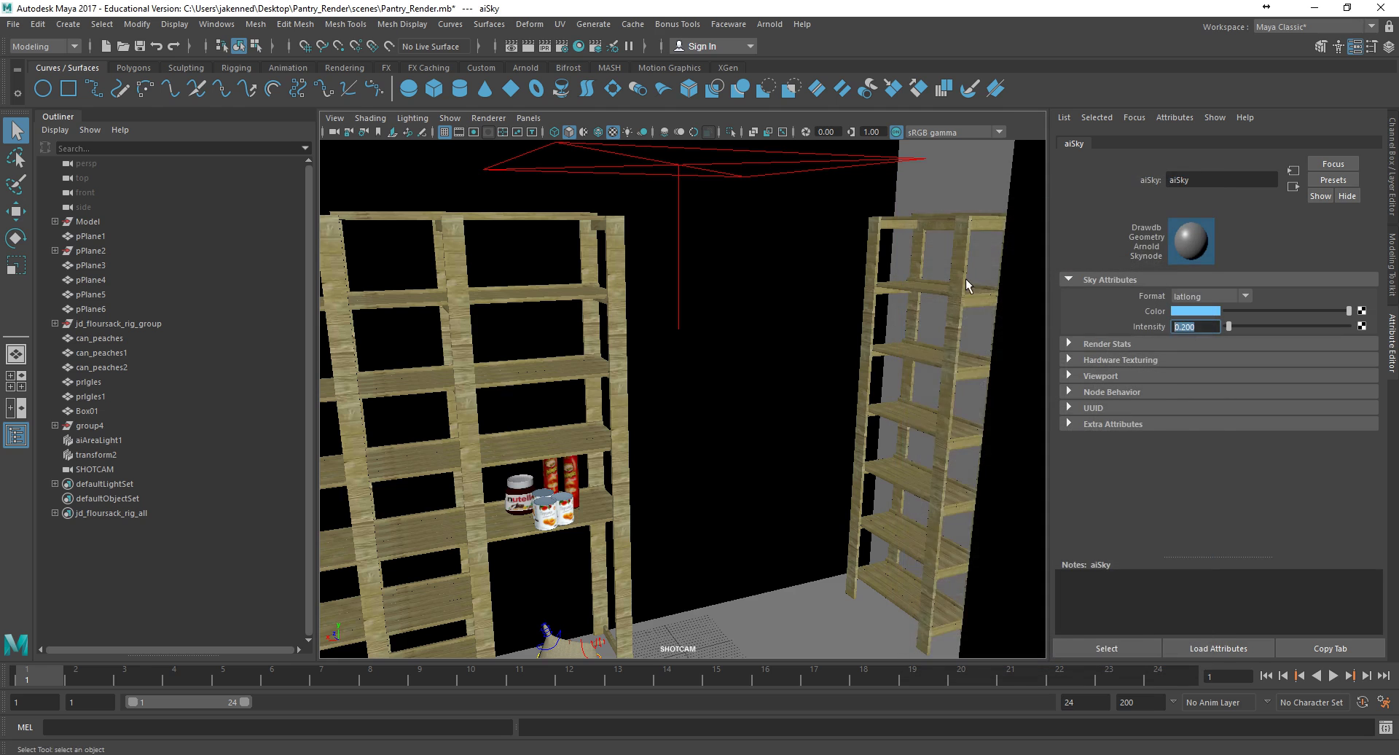
Reopen the render settings and check which renderers are available for the scene
{"action": "scroll", "coordinate": [877, 291], "scroll_direction": "up", "scroll_amount": 3}
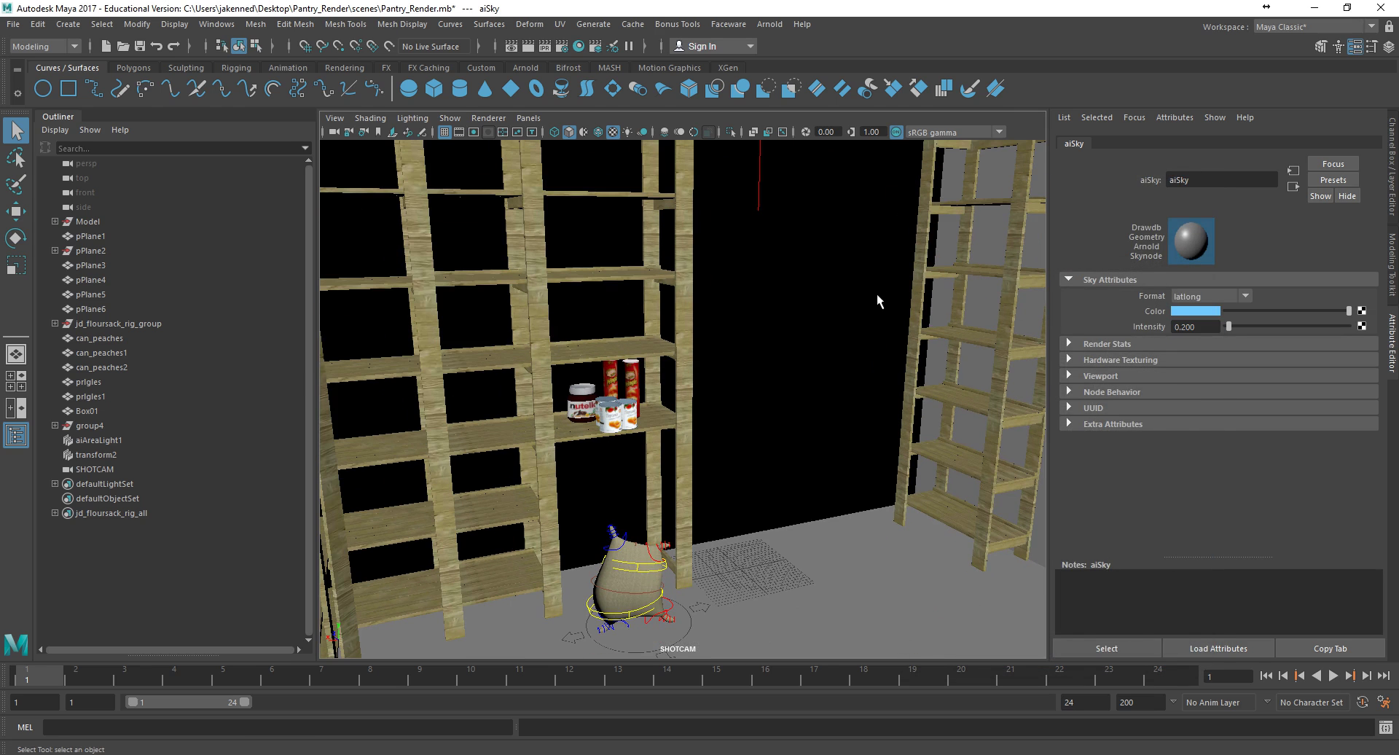
{"action": "left_click", "coordinate": [562, 46]}
{"action": "left_click", "coordinate": [992, 260]}
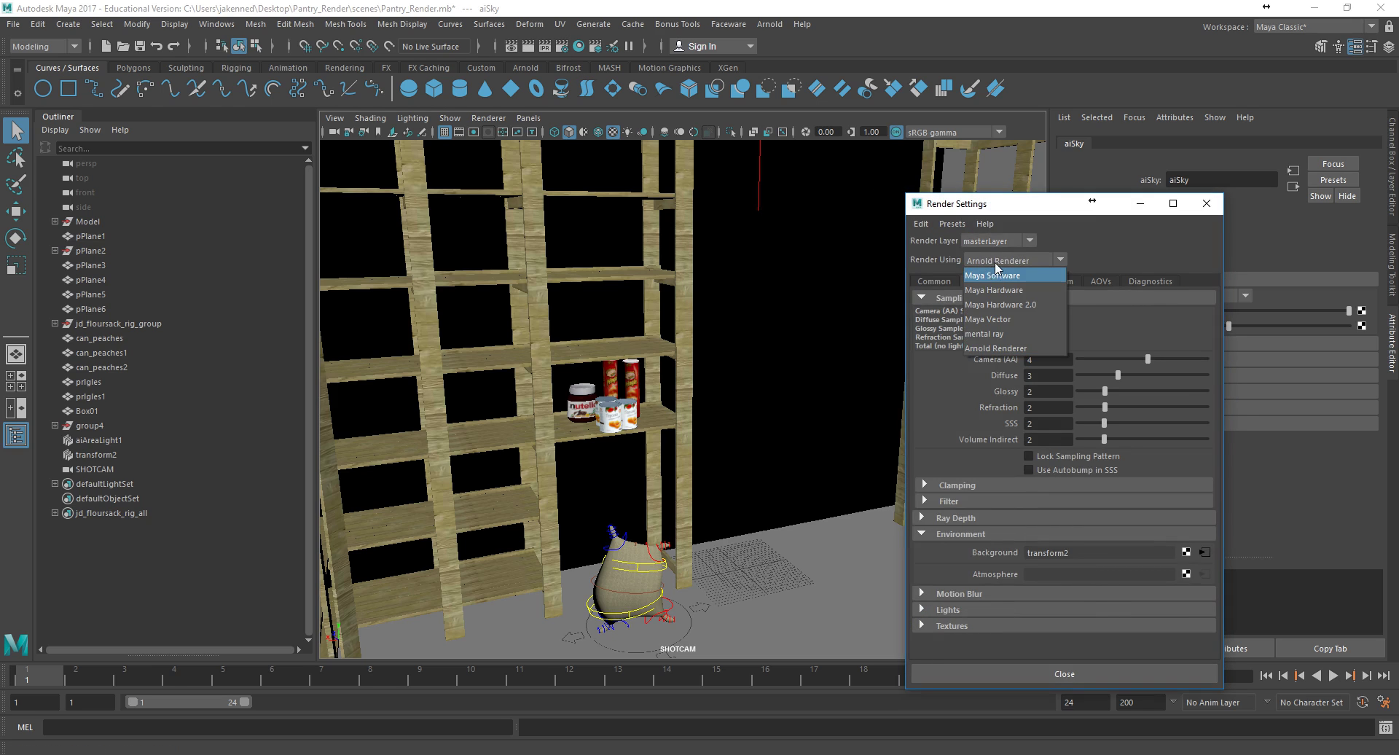
{"action": "left_click", "coordinate": [996, 264]}
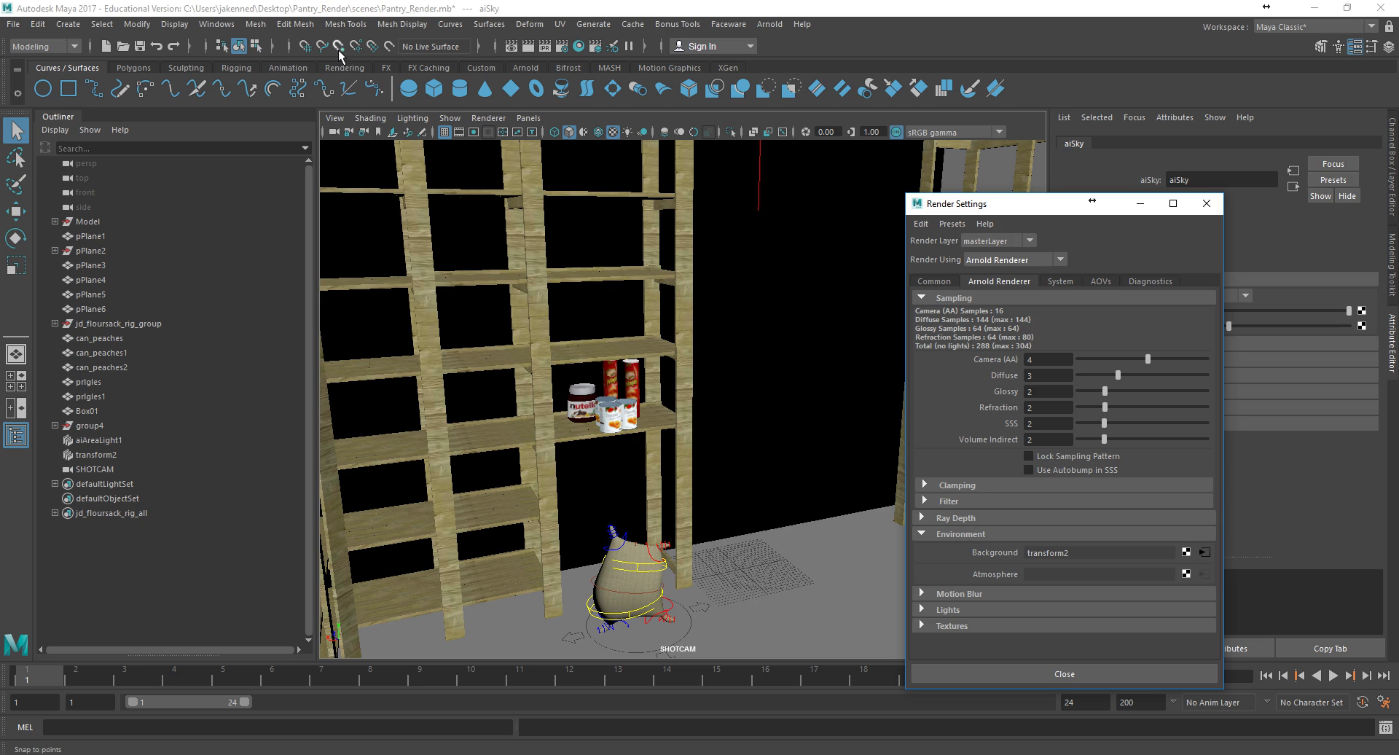
Find the Arnold plug-in mtoa.mll in the Plug-in Manager, check its load settings, and close the manager
{"action": "left_click", "coordinate": [231, 26]}
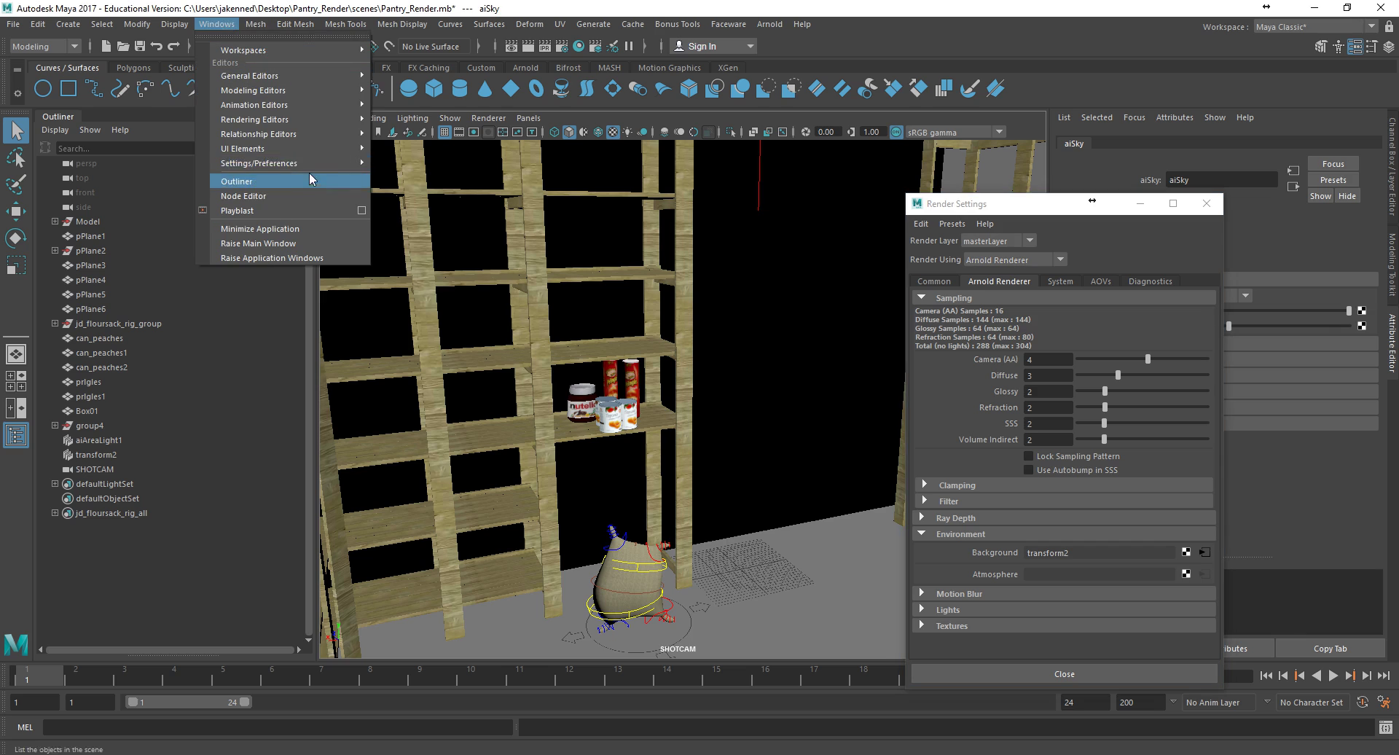
{"action": "mouse_move", "coordinate": [300, 162]}
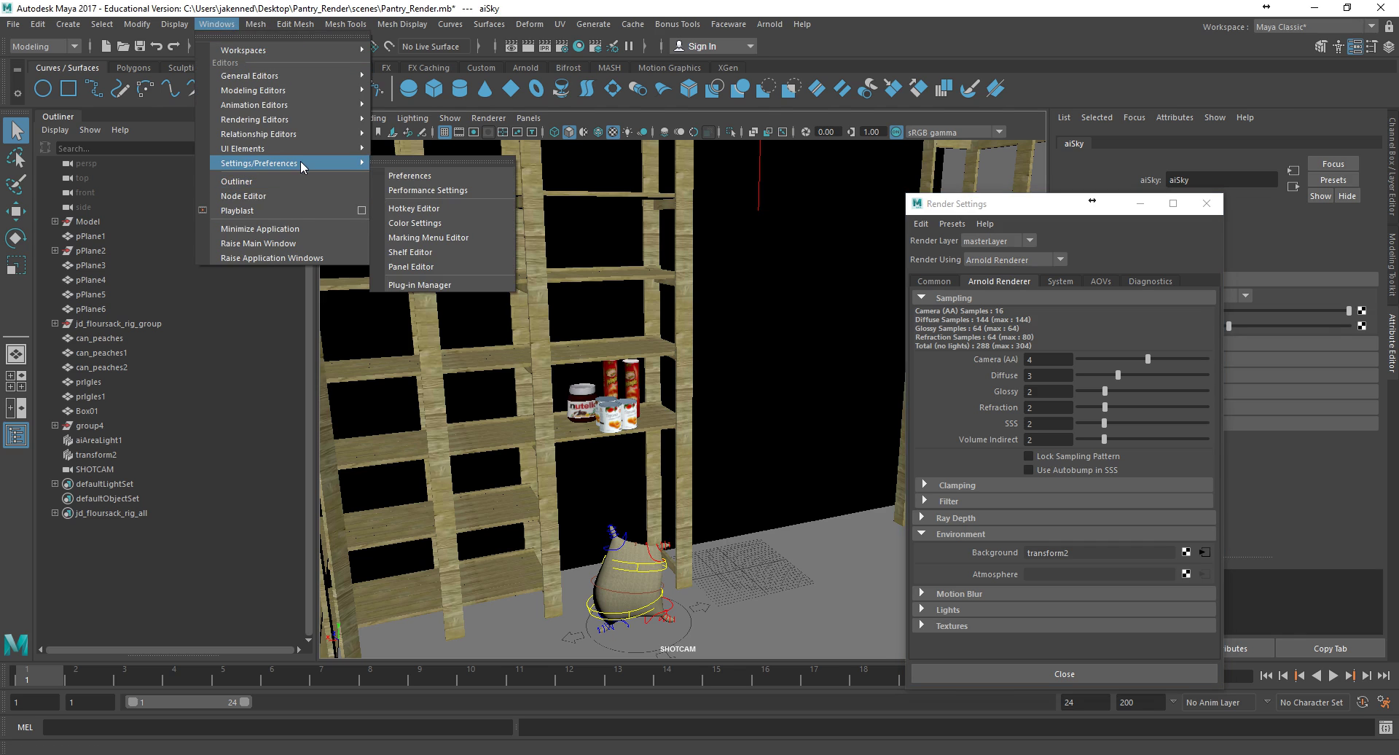
{"action": "left_click", "coordinate": [460, 285]}
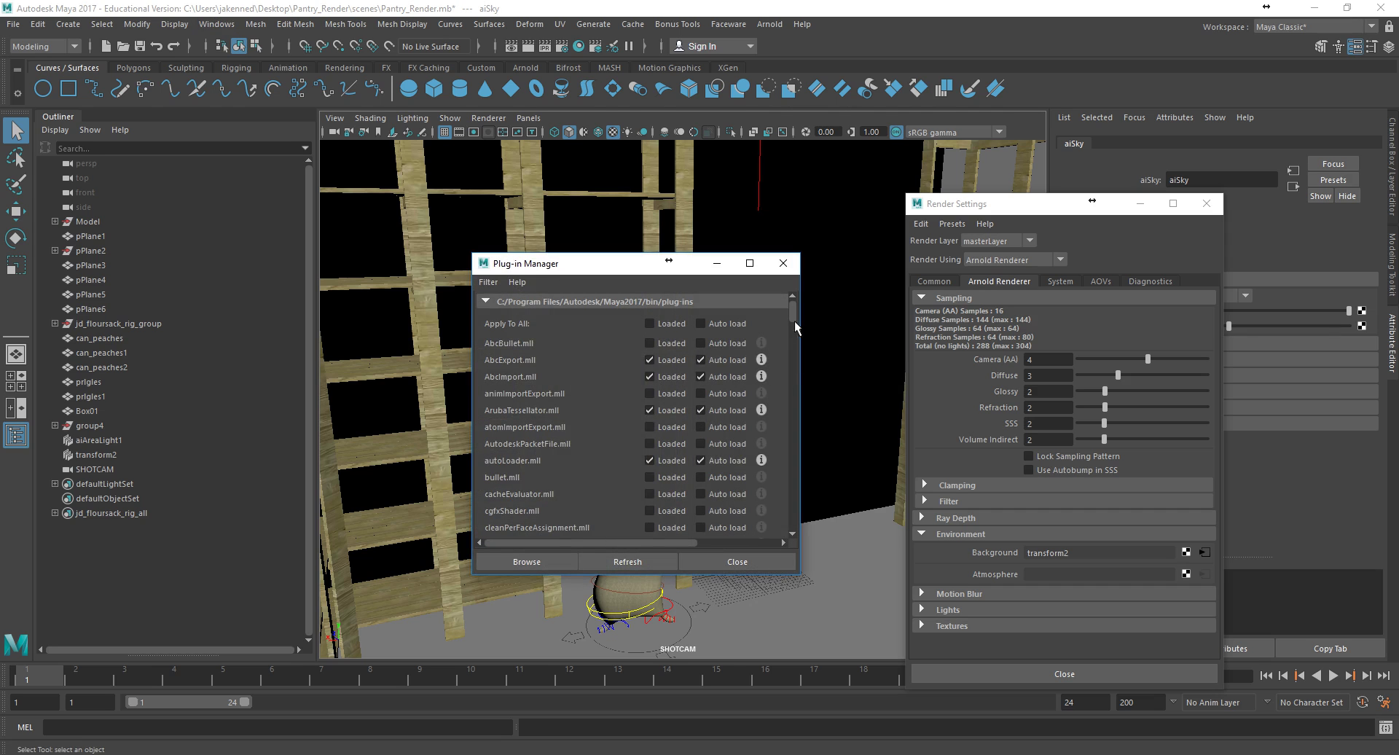
{"action": "scroll", "coordinate": [794, 323], "scroll_direction": "down", "scroll_amount": 10}
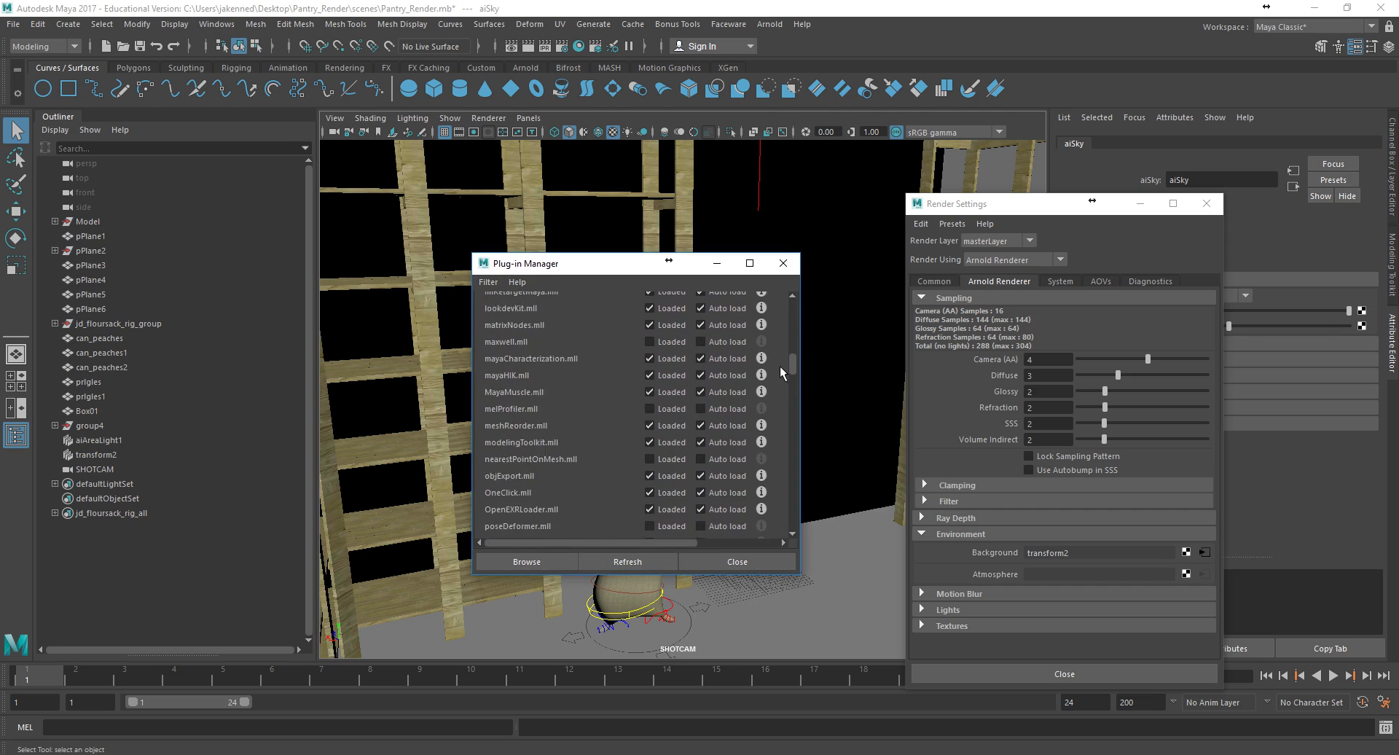
{"action": "scroll", "coordinate": [780, 366], "scroll_direction": "down", "scroll_amount": 10}
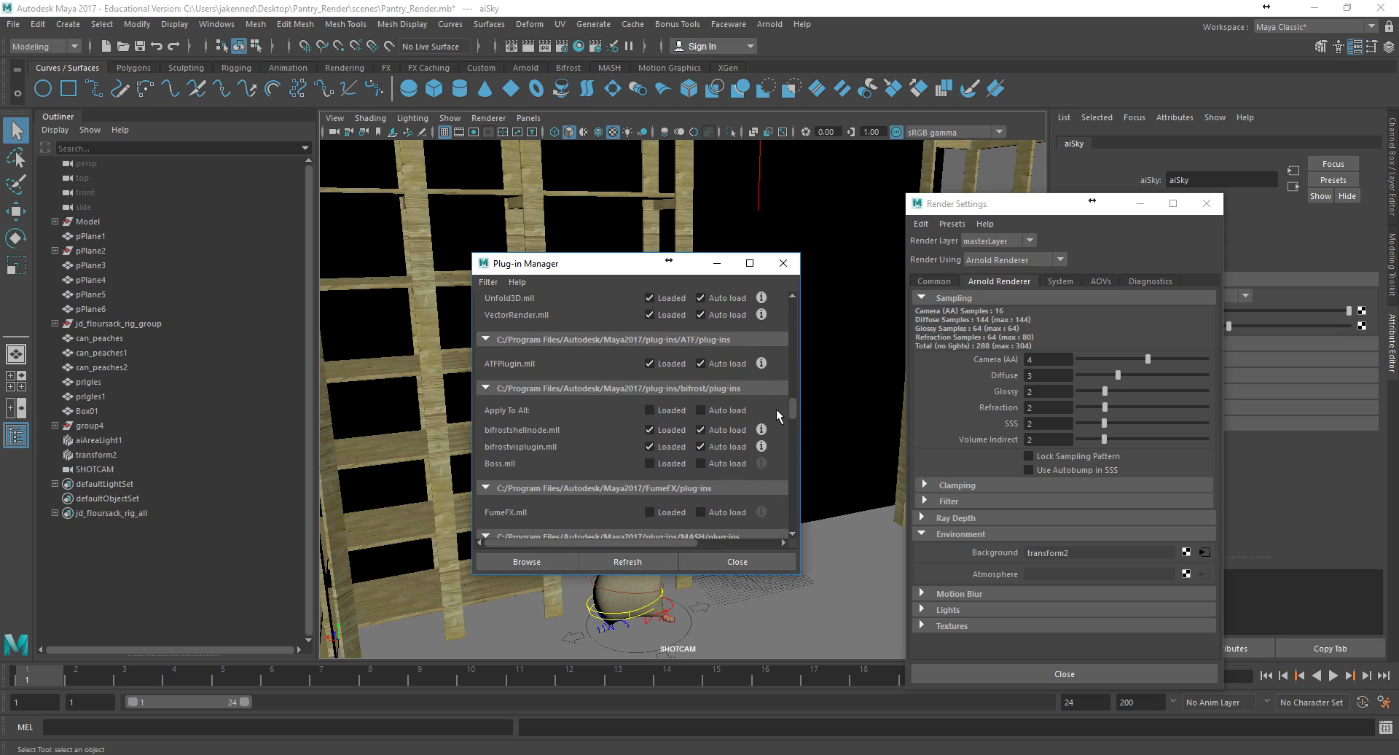
{"action": "scroll", "coordinate": [776, 414], "scroll_direction": "down", "scroll_amount": 8}
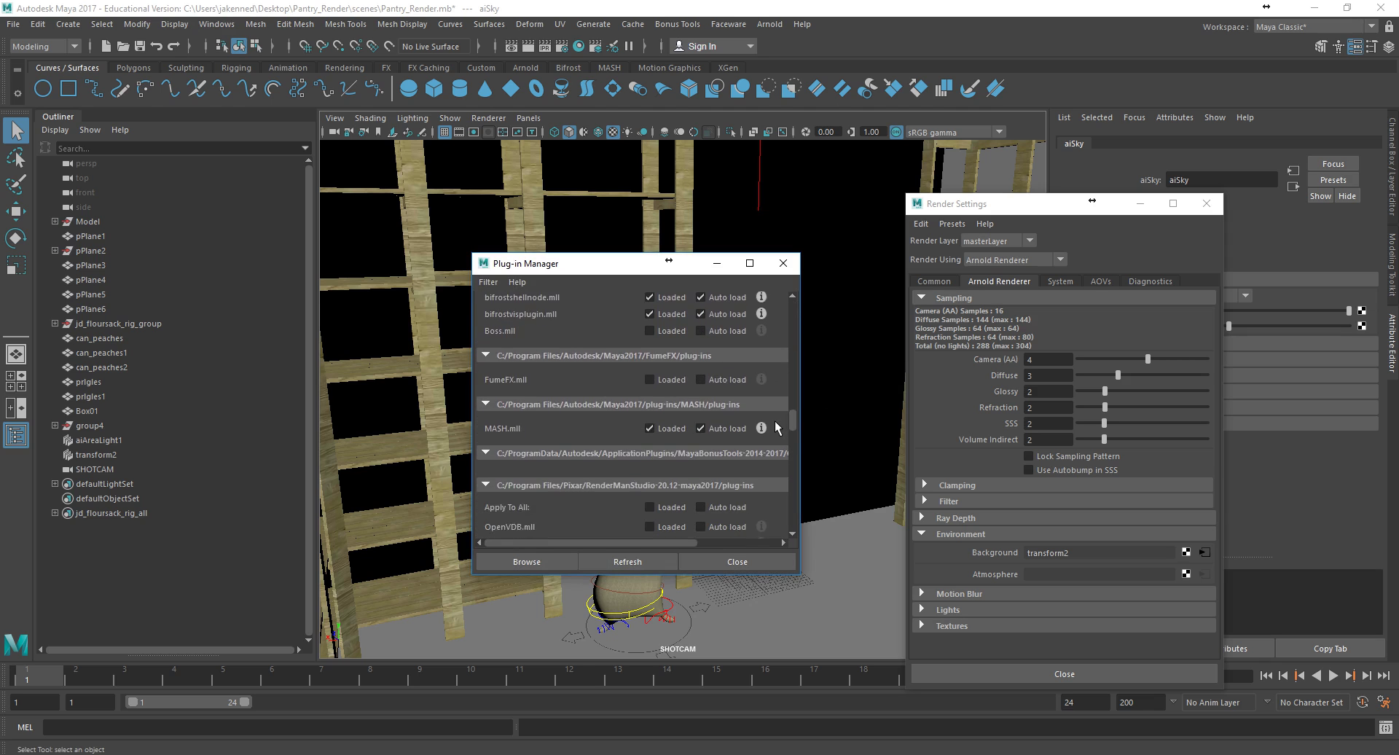
{"action": "scroll", "coordinate": [776, 427], "scroll_direction": "down", "scroll_amount": 8}
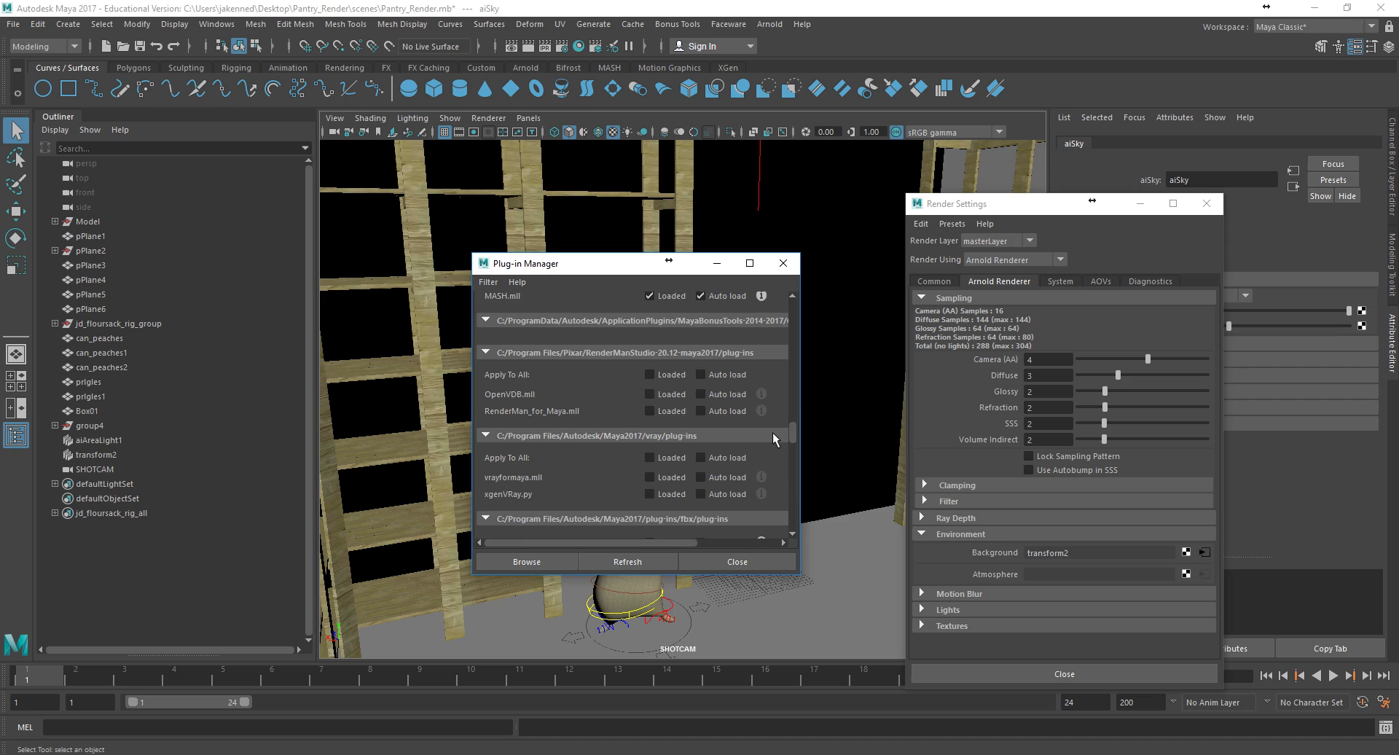
{"action": "scroll", "coordinate": [773, 437], "scroll_direction": "down", "scroll_amount": 6}
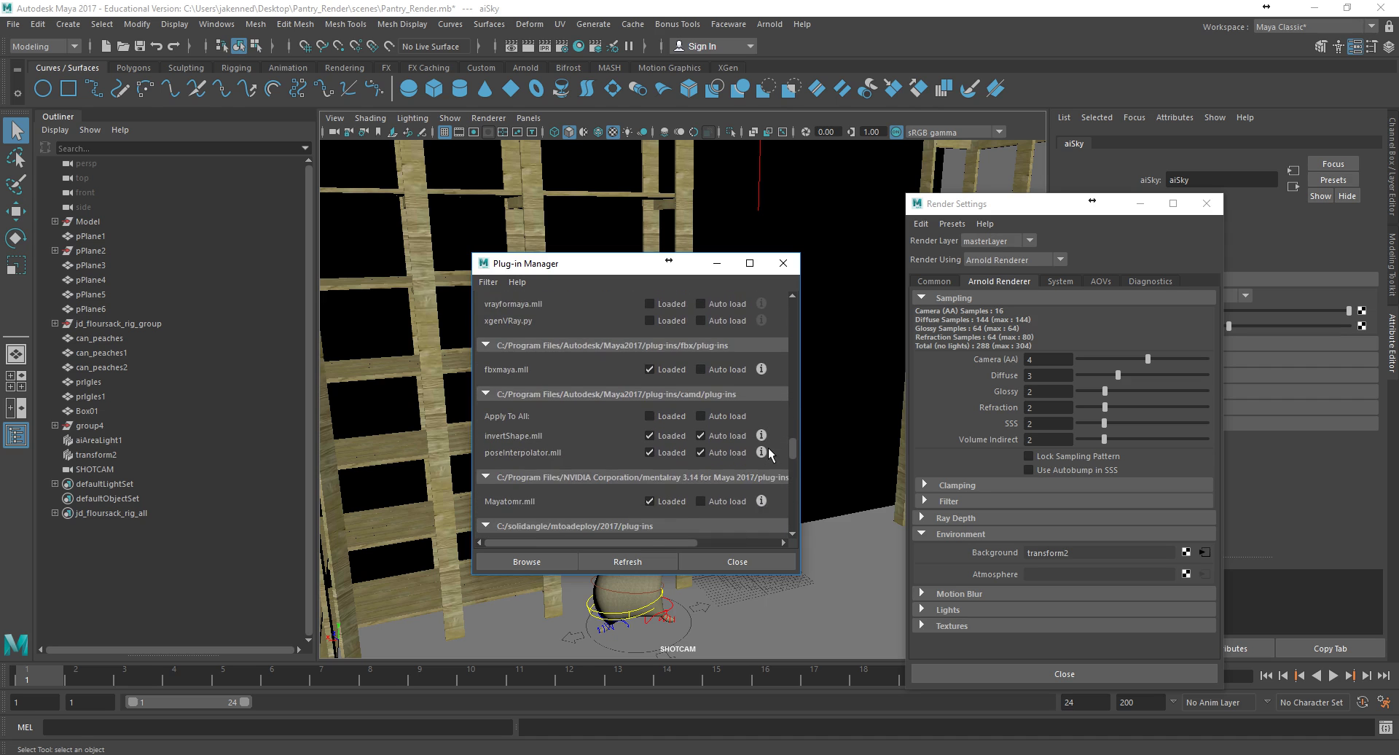
{"action": "scroll", "coordinate": [768, 452], "scroll_direction": "down", "scroll_amount": 10}
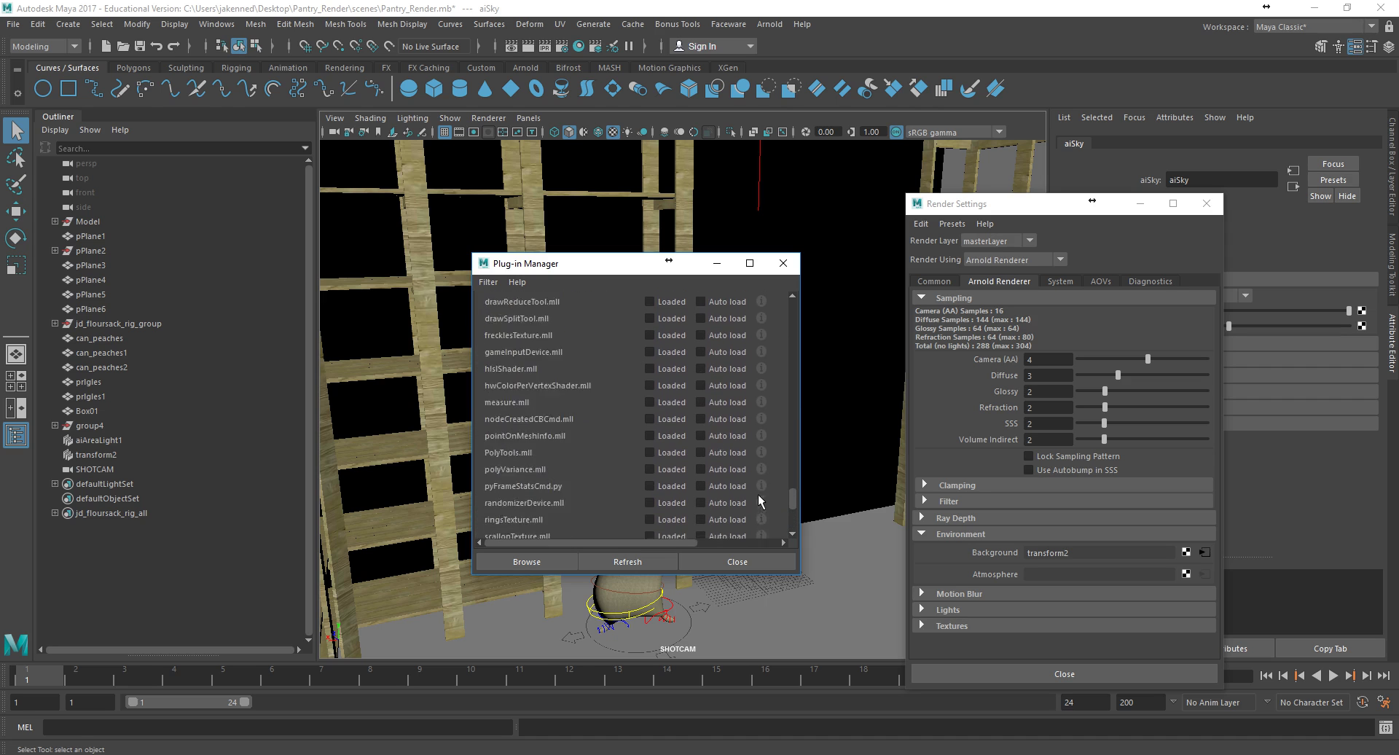
{"action": "scroll", "coordinate": [762, 477], "scroll_direction": "up", "scroll_amount": 8}
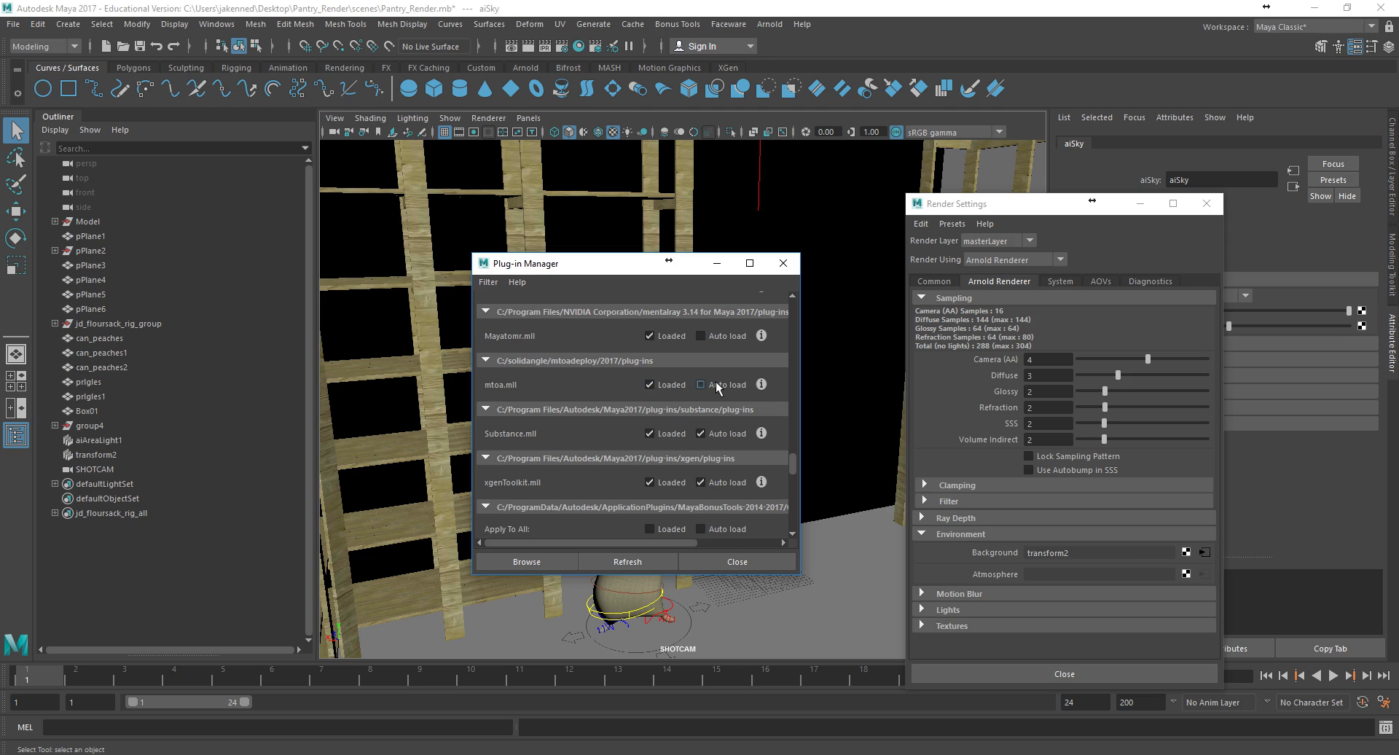
{"action": "left_click", "coordinate": [791, 268]}
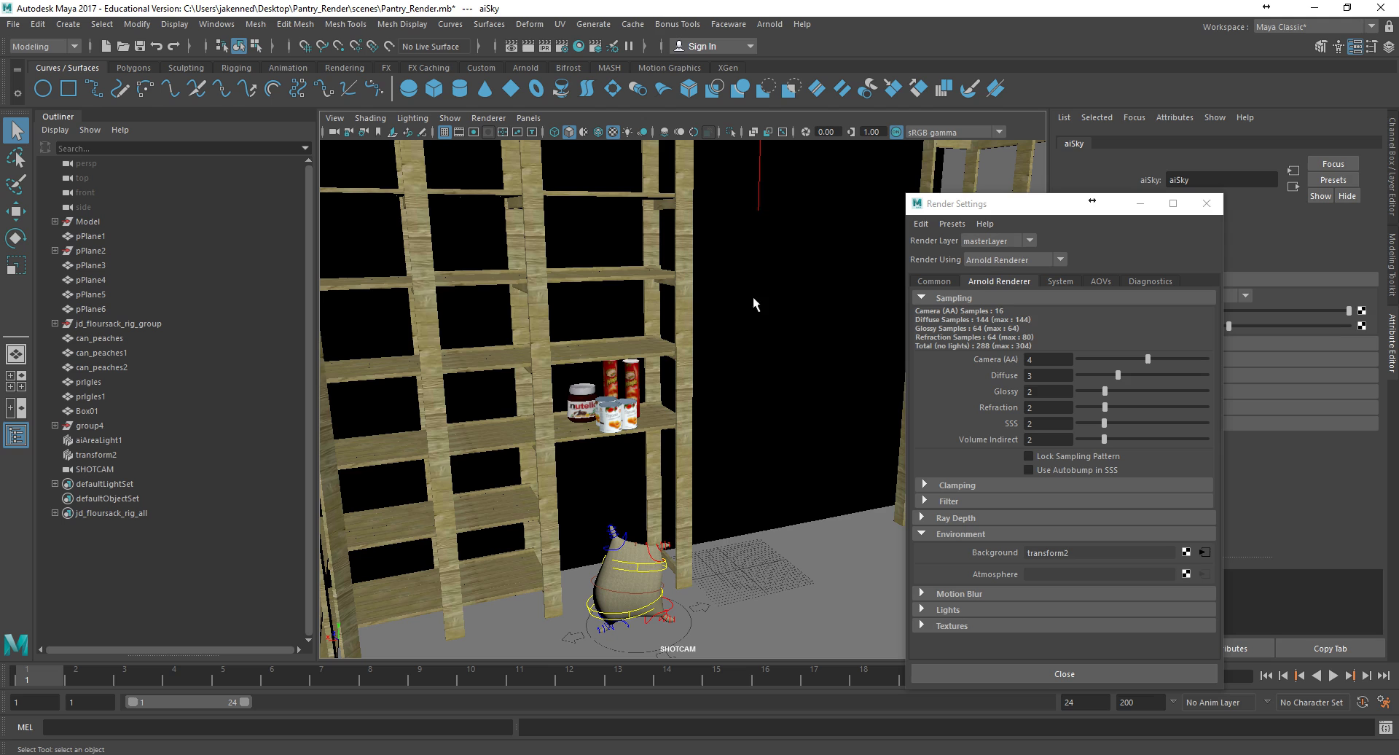
Keep Arnold Renderer as the active renderer and set the Camera (AA) samples to 3 and Diffuse samples to 2
{"action": "left_click", "coordinate": [984, 261]}
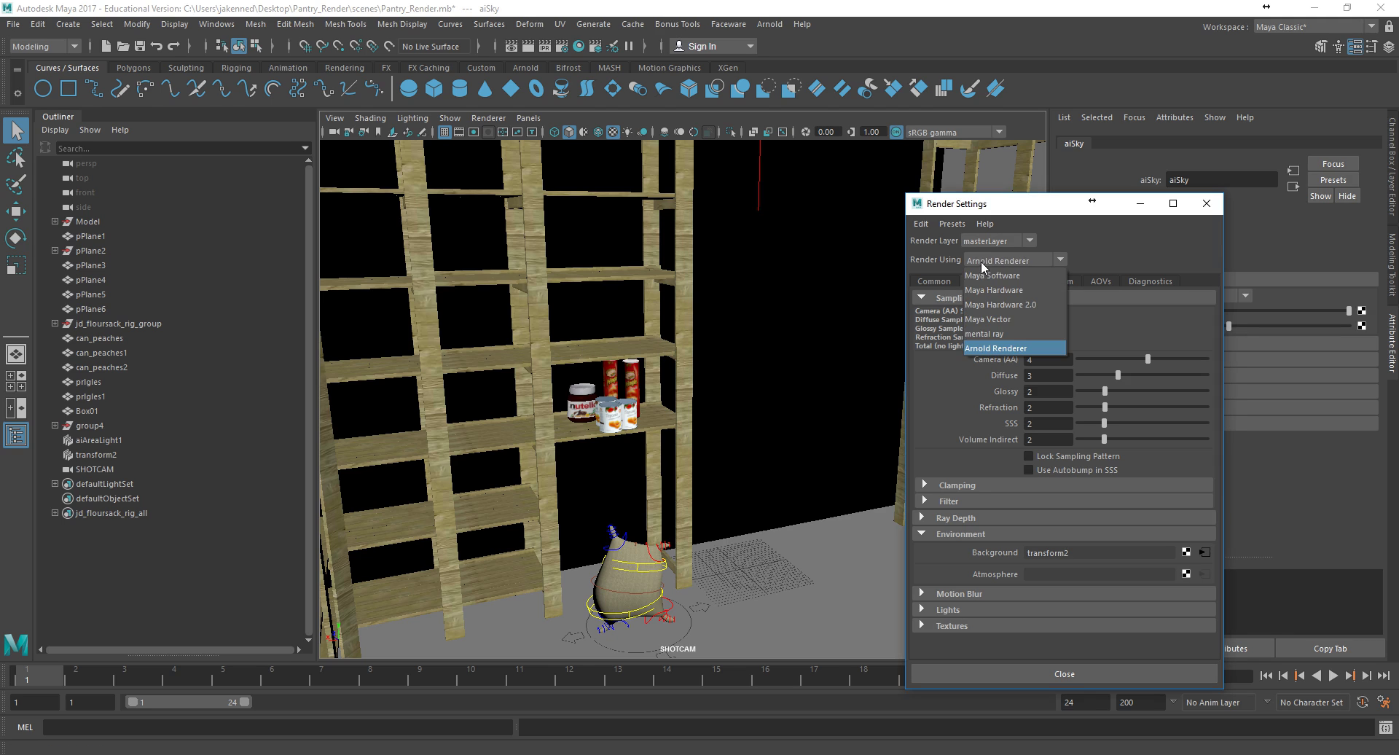
{"action": "left_click", "coordinate": [1010, 261]}
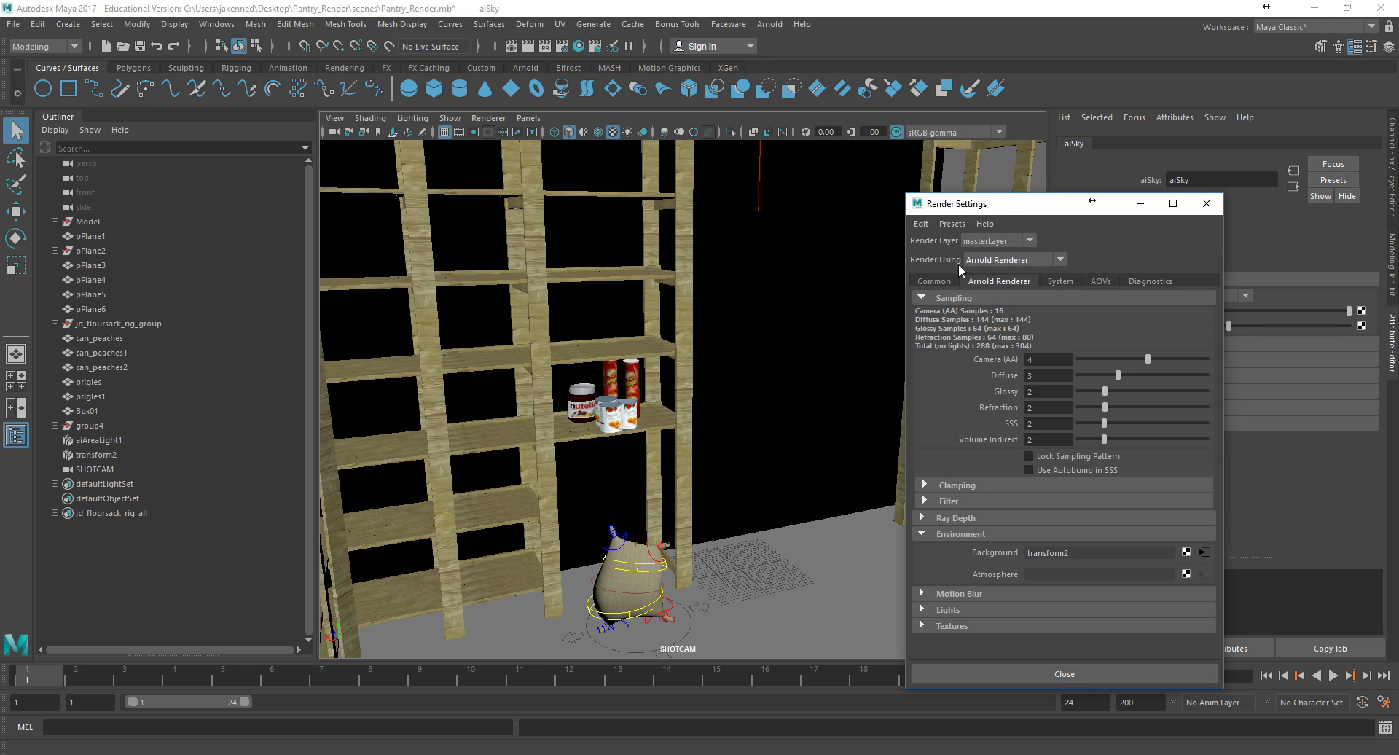
{"action": "left_click_drag", "start_coordinate": [1025, 209], "coordinate": [1398, 215]}
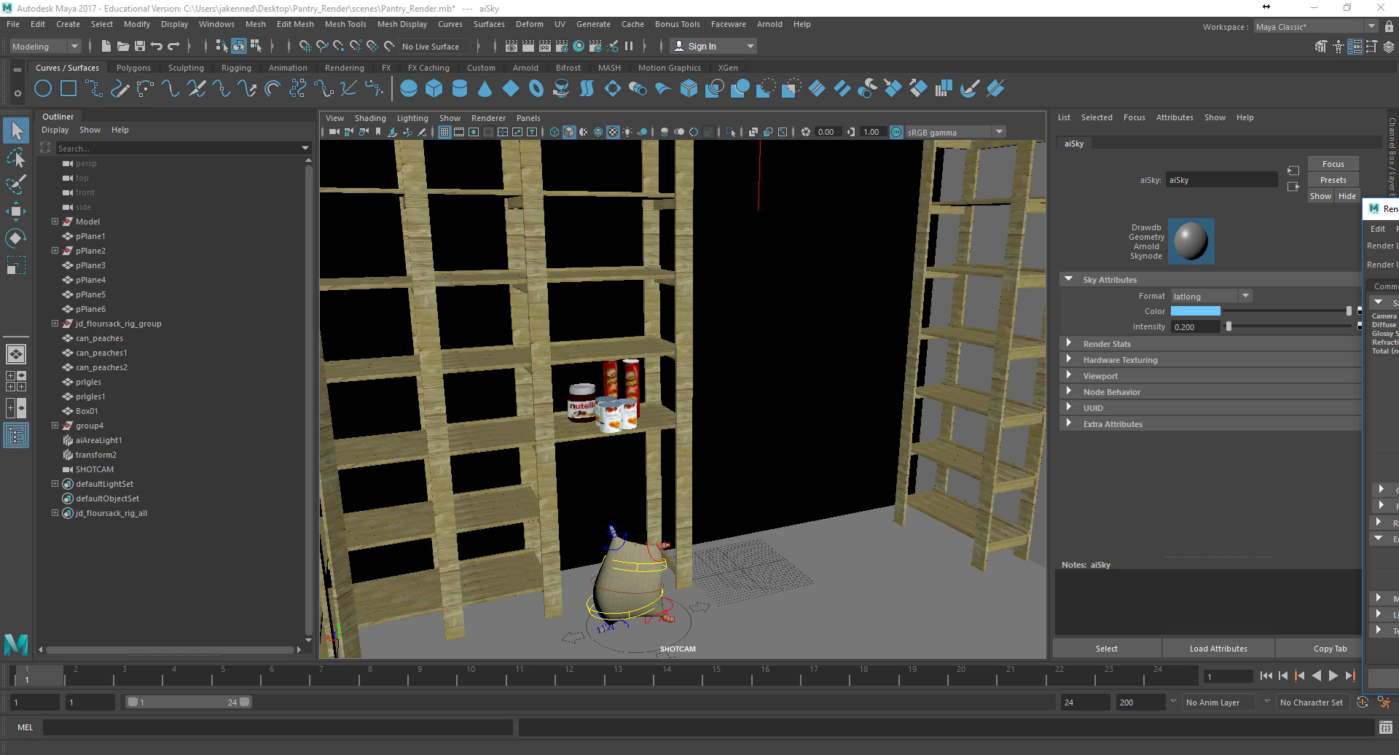
{"action": "left_click", "coordinate": [881, 452]}
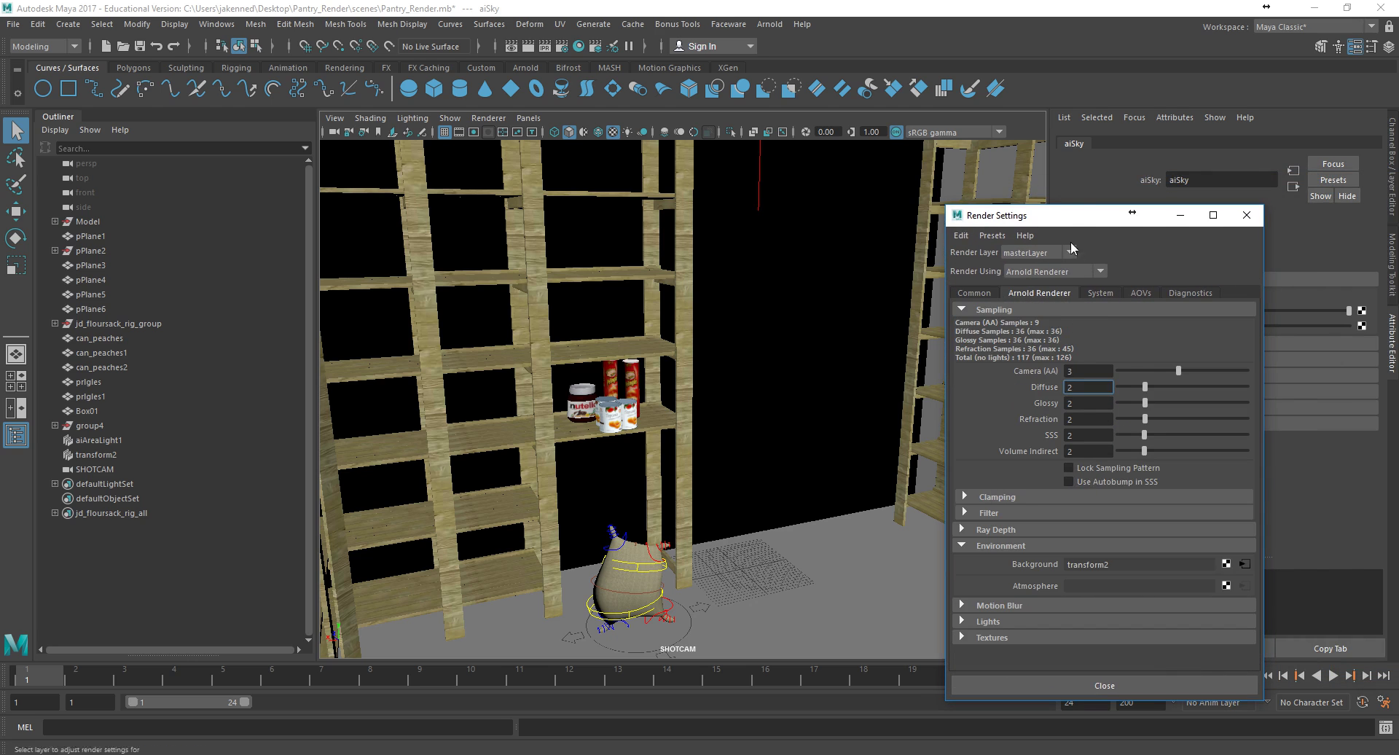
Set the image size preset to HD_720 in the common render settings
{"action": "left_click_drag", "start_coordinate": [1070, 215], "coordinate": [914, 181]}
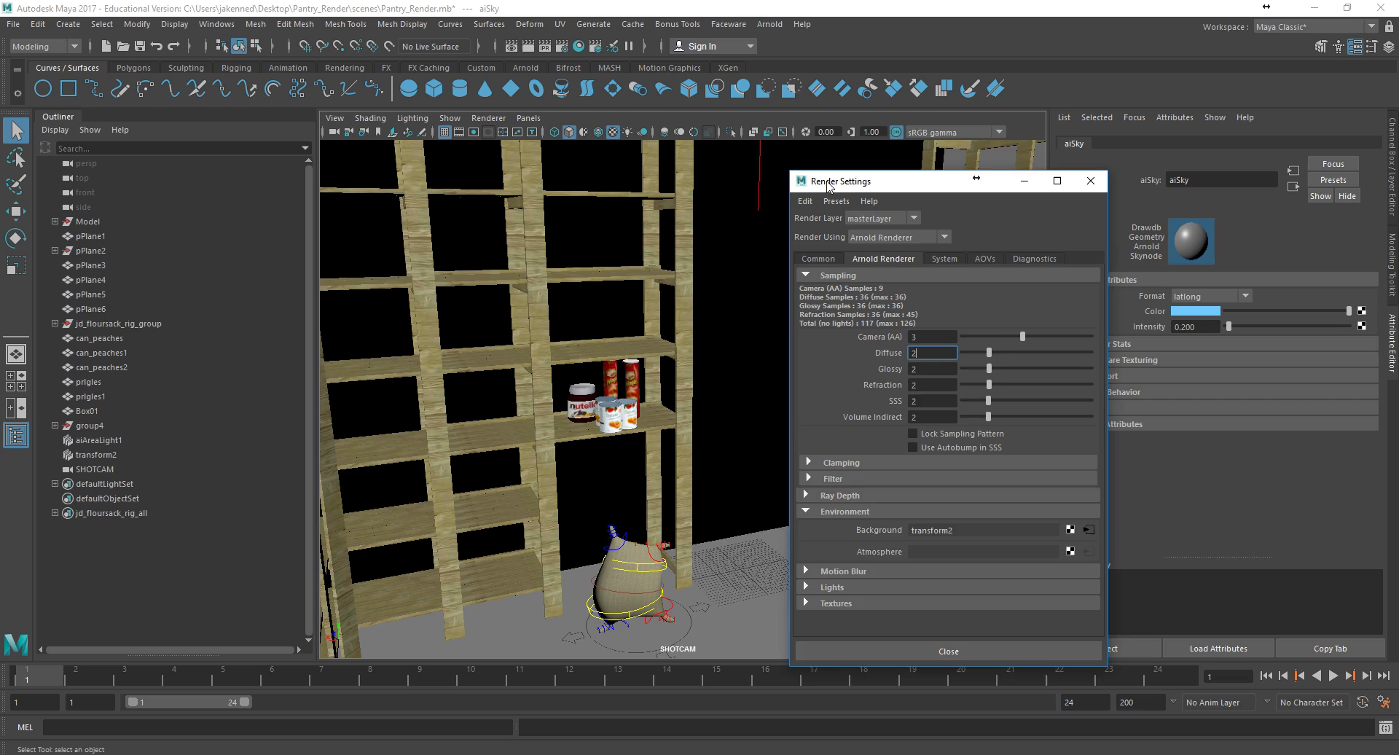
{"action": "left_click_drag", "start_coordinate": [828, 187], "coordinate": [782, 153]}
{"action": "left_click", "coordinate": [772, 224]}
{"action": "scroll", "coordinate": [845, 429], "scroll_direction": "down", "scroll_amount": 5}
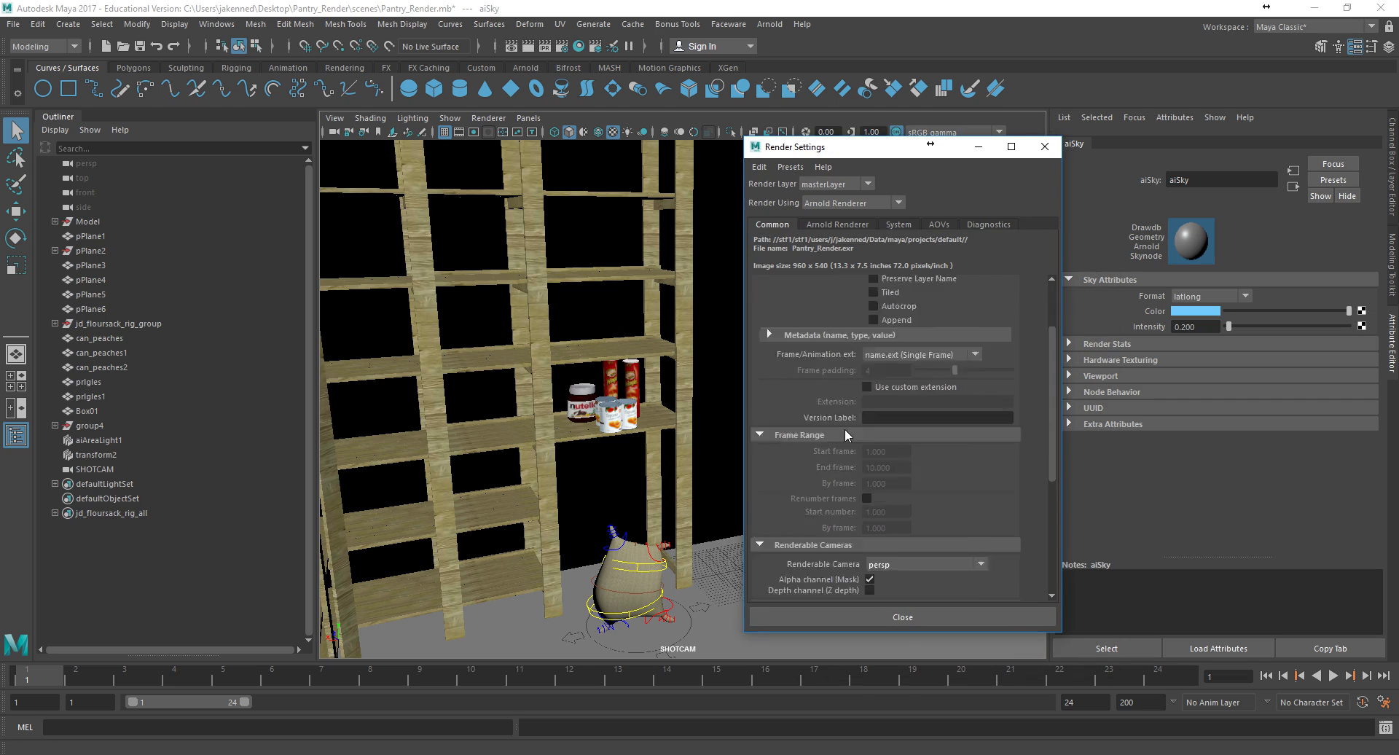
{"action": "scroll", "coordinate": [844, 429], "scroll_direction": "down", "scroll_amount": 4}
{"action": "left_click", "coordinate": [893, 452]}
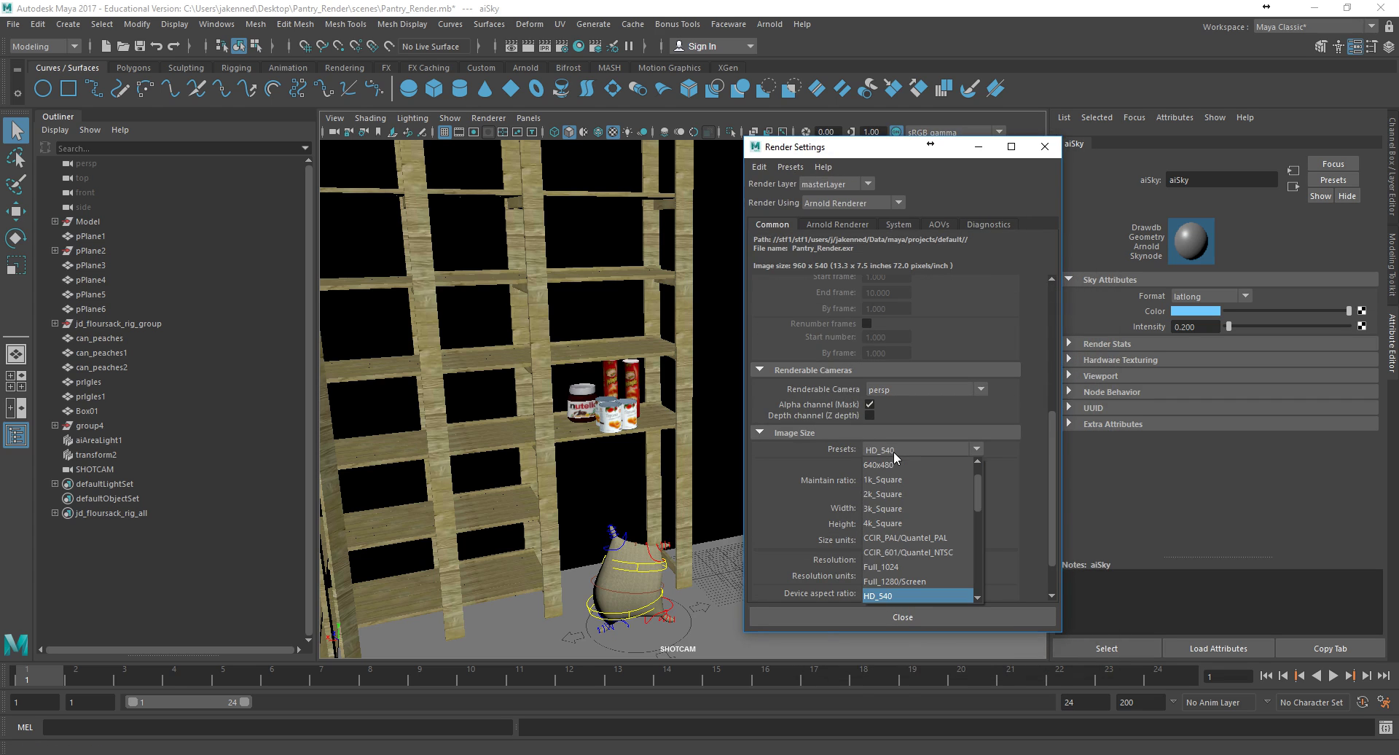
{"action": "left_click", "coordinate": [894, 451]}
{"action": "left_click", "coordinate": [894, 450]}
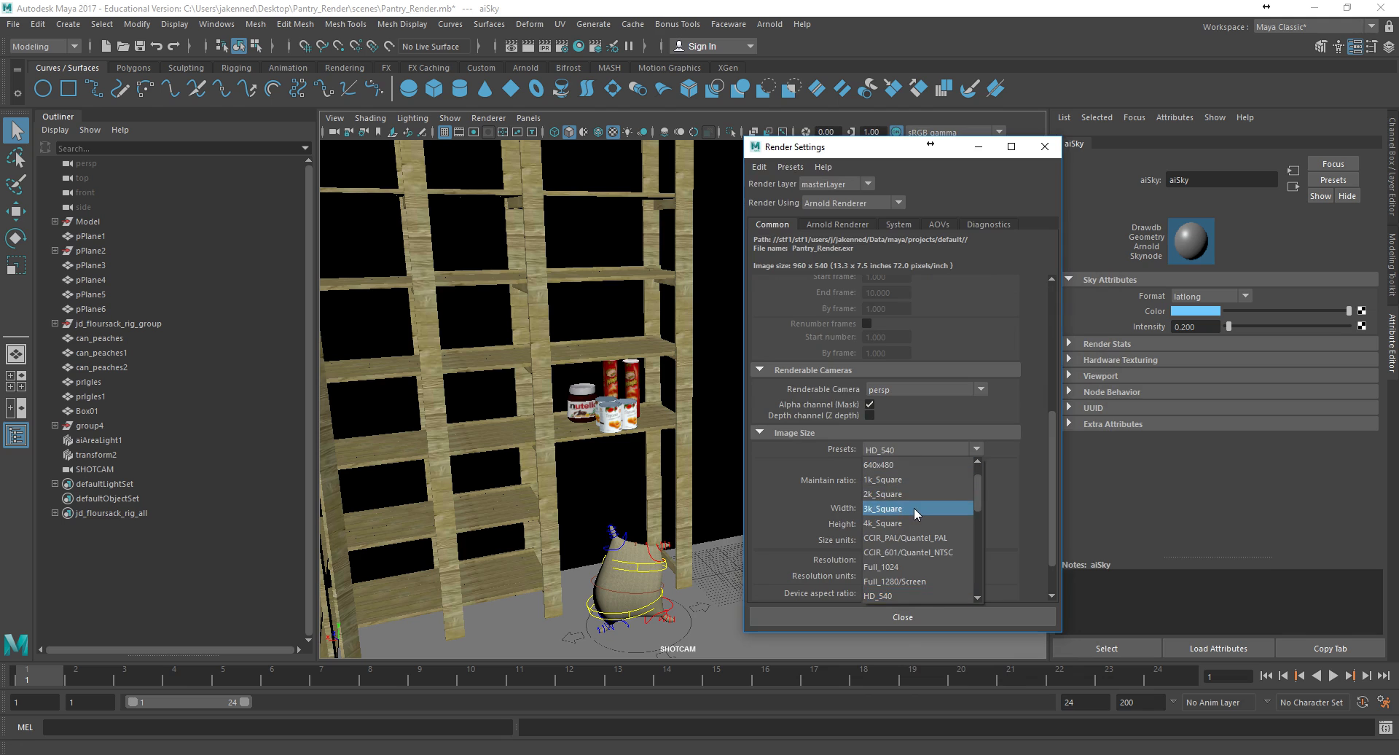
{"action": "scroll", "coordinate": [914, 507], "scroll_direction": "down", "scroll_amount": 2}
{"action": "left_click", "coordinate": [899, 520]}
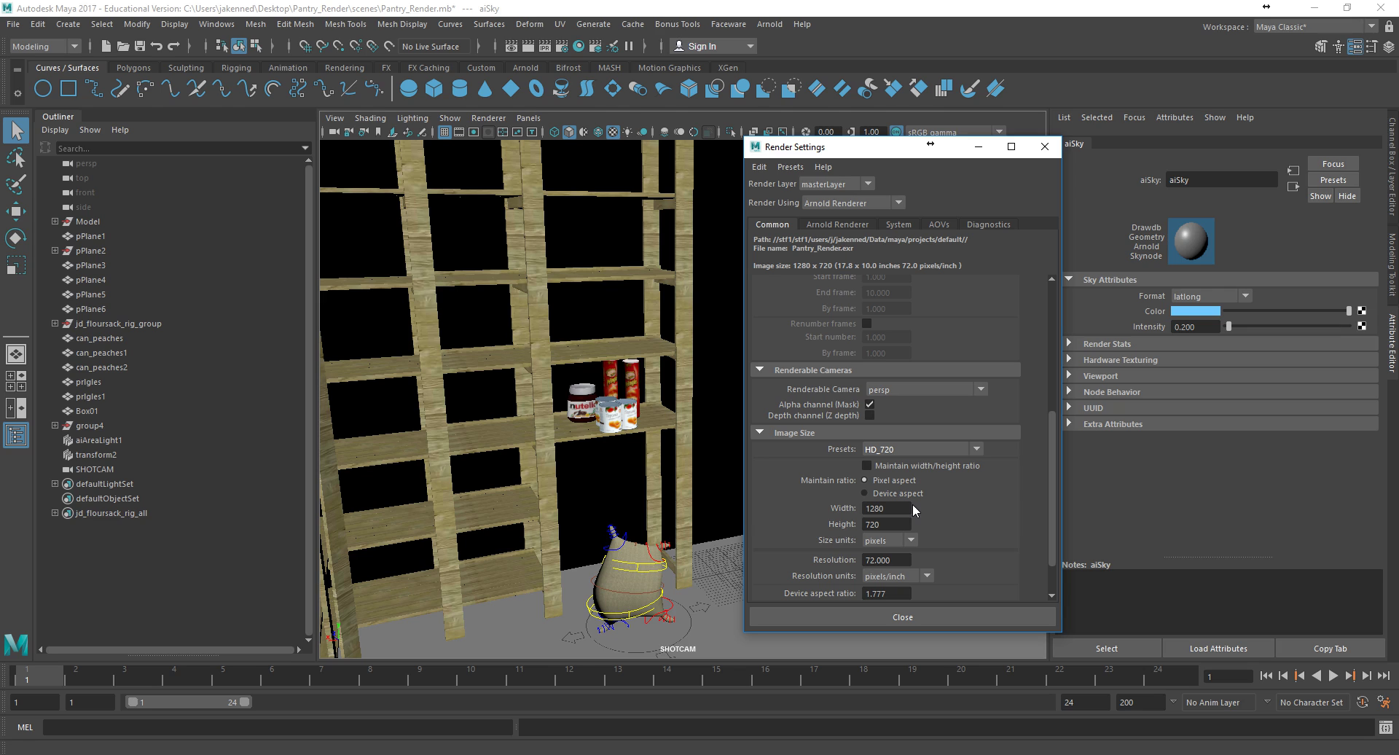
{"action": "double_click", "coordinate": [895, 506]}
Open the Render View, arrange it beside the render settings, and switch the viewport to the persp camera
{"action": "left_click", "coordinate": [521, 51]}
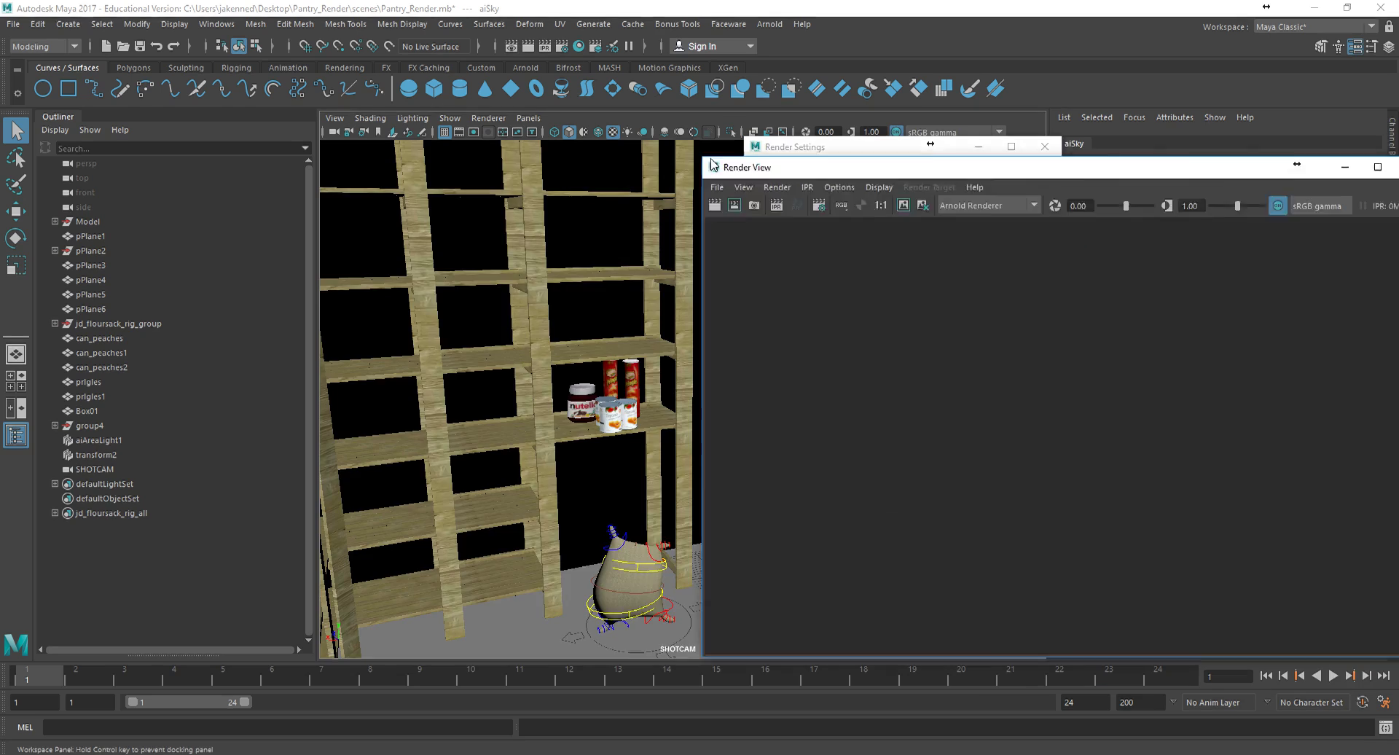
{"action": "left_click_drag", "start_coordinate": [1294, 150], "coordinate": [741, 177]}
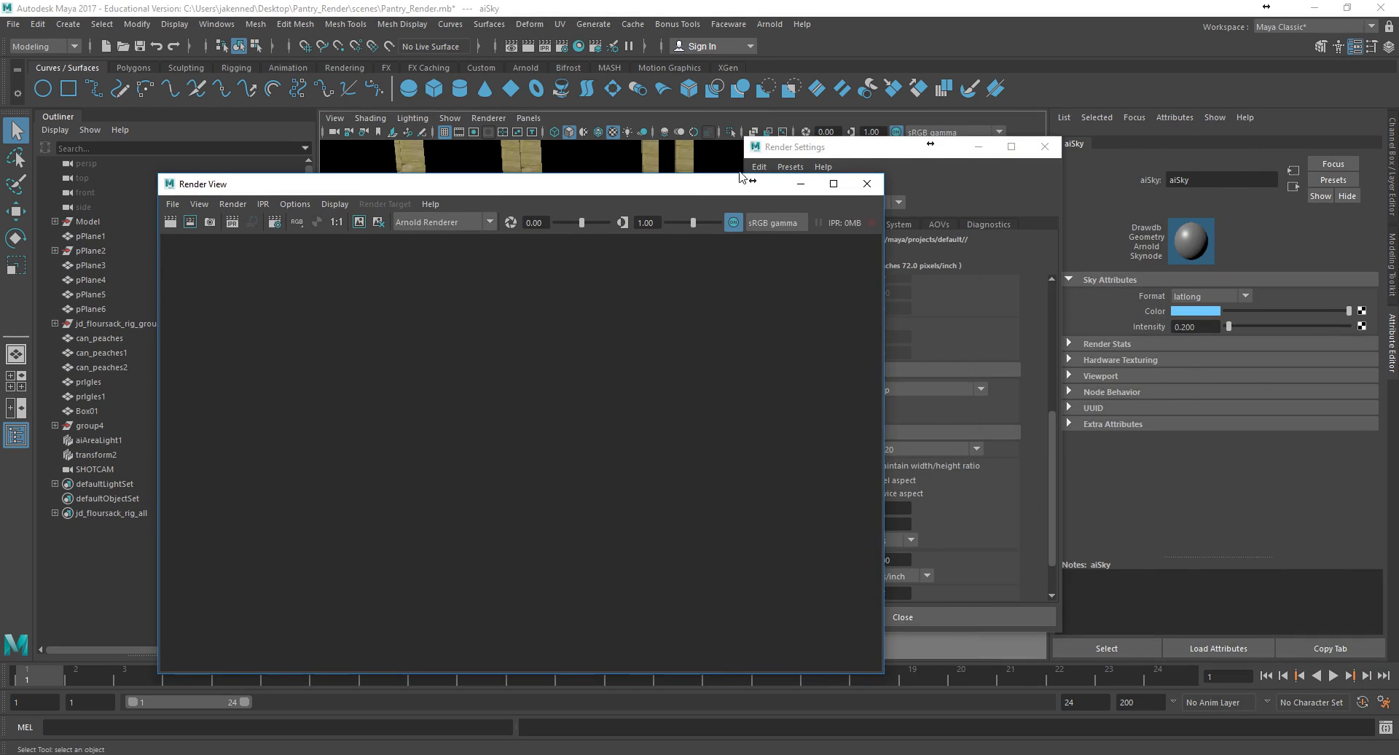
{"action": "left_click_drag", "start_coordinate": [846, 147], "coordinate": [1020, 138]}
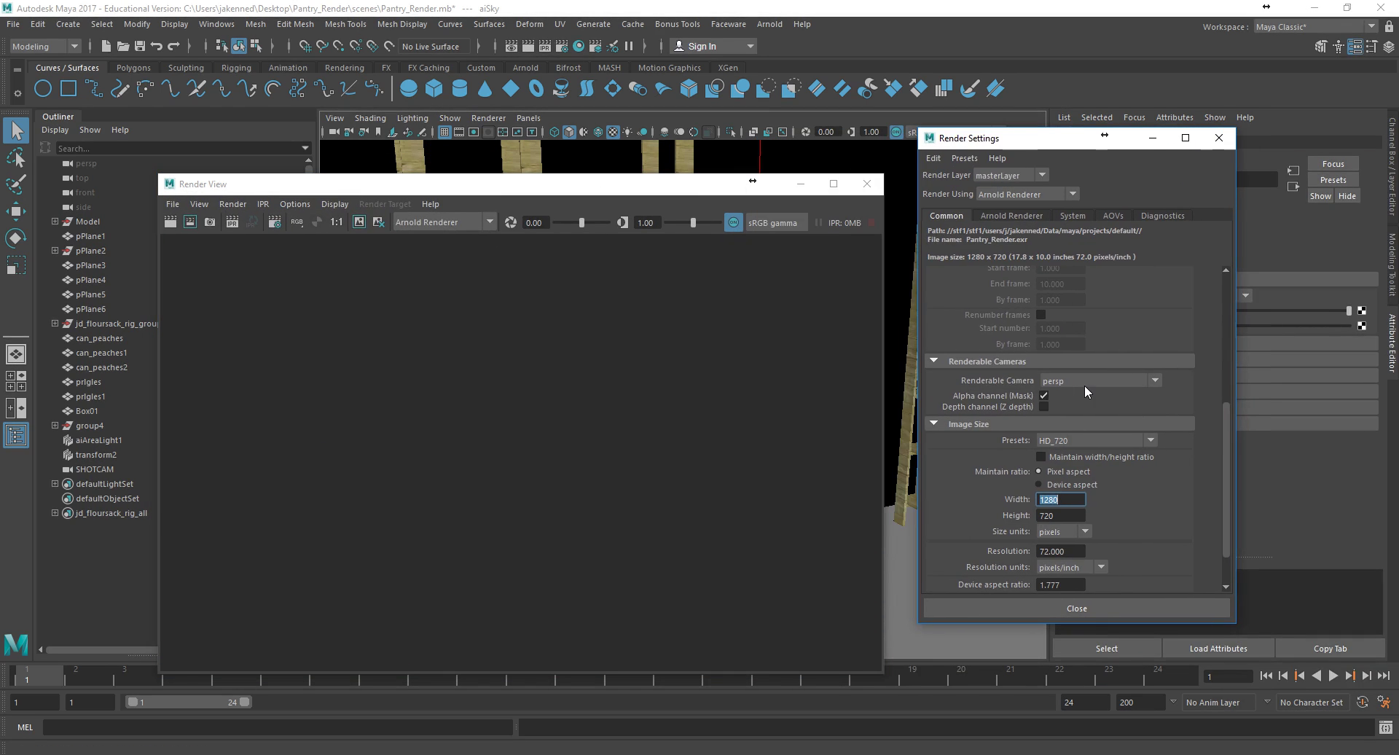
{"action": "left_click_drag", "start_coordinate": [666, 186], "coordinate": [1206, 580]}
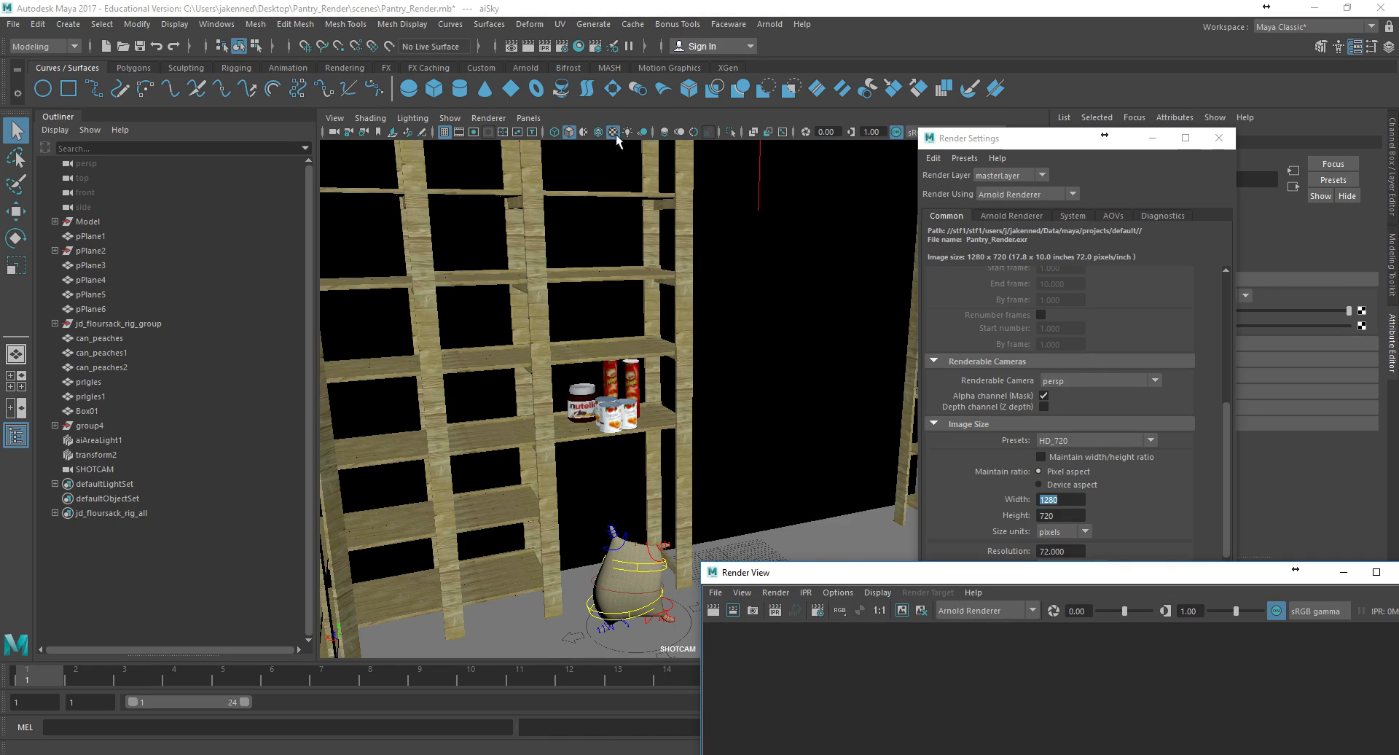
{"action": "left_click", "coordinate": [528, 118]}
{"action": "left_click", "coordinate": [699, 148]}
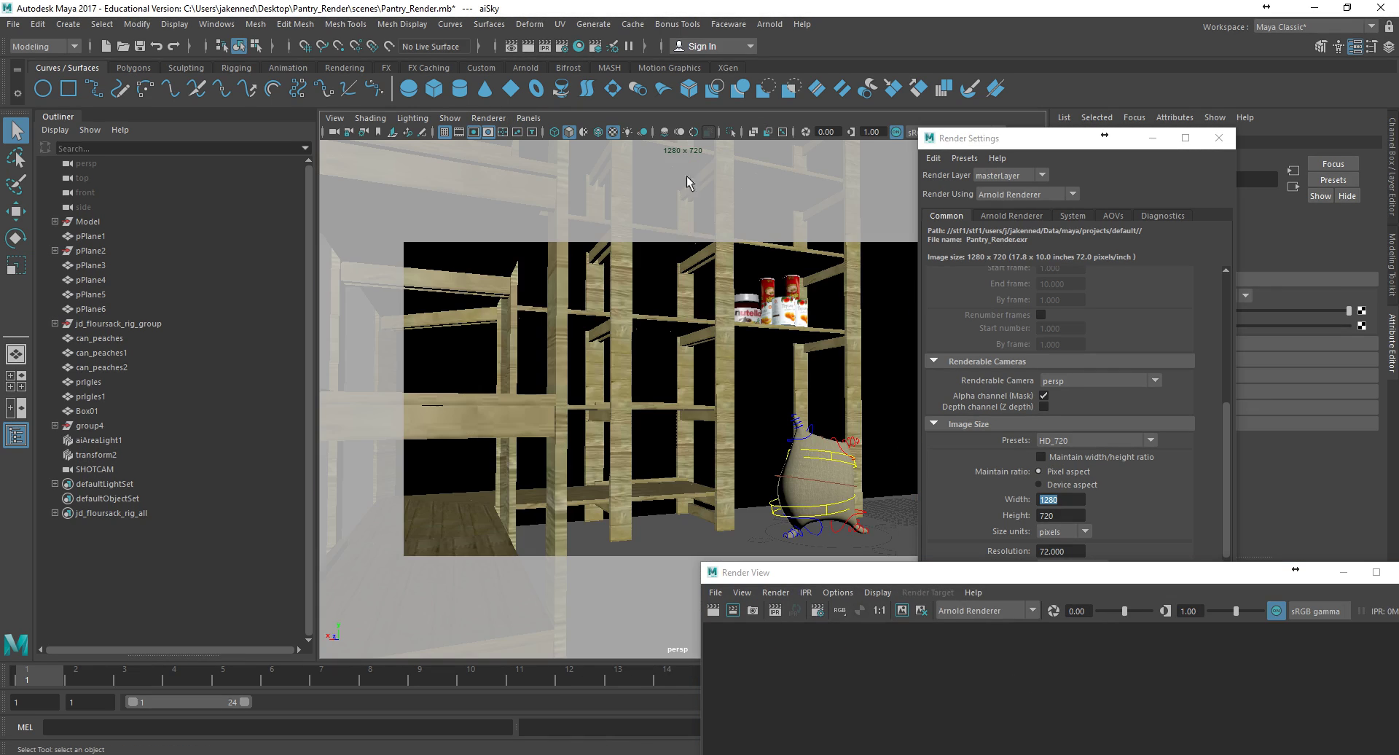
Bring the Render View back into full view and render the scene from the persp camera
{"action": "left_click_drag", "start_coordinate": [838, 572], "coordinate": [993, 553]}
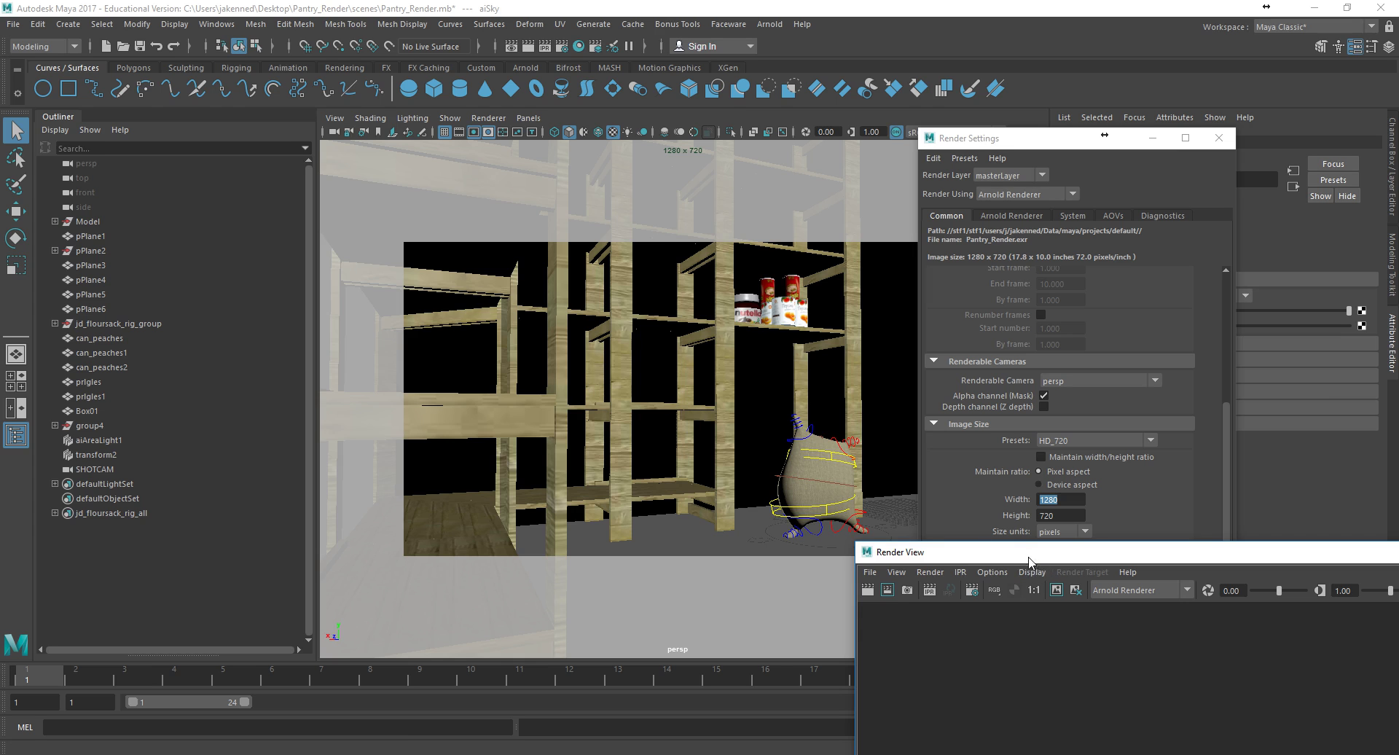
{"action": "left_click_drag", "start_coordinate": [1029, 562], "coordinate": [328, 174]}
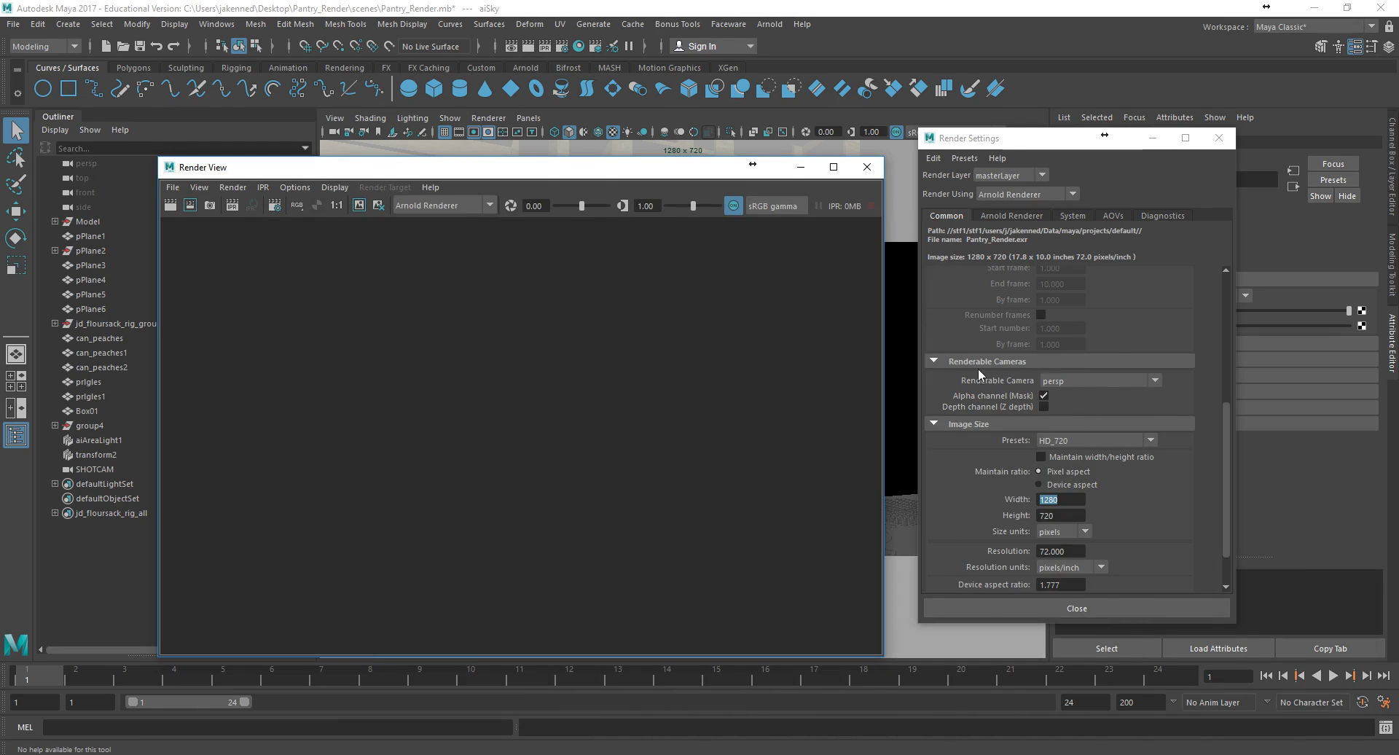
{"action": "left_click", "coordinate": [245, 189]}
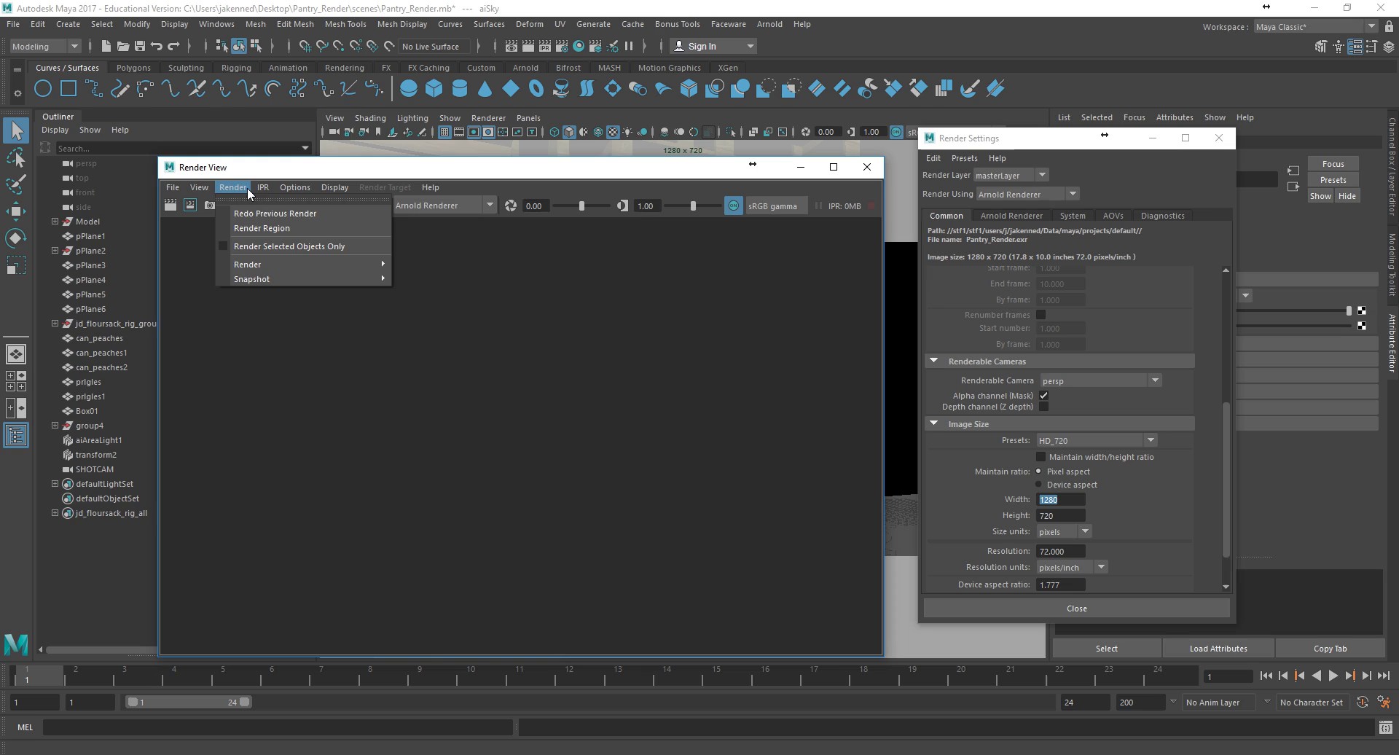
{"action": "mouse_move", "coordinate": [265, 265]}
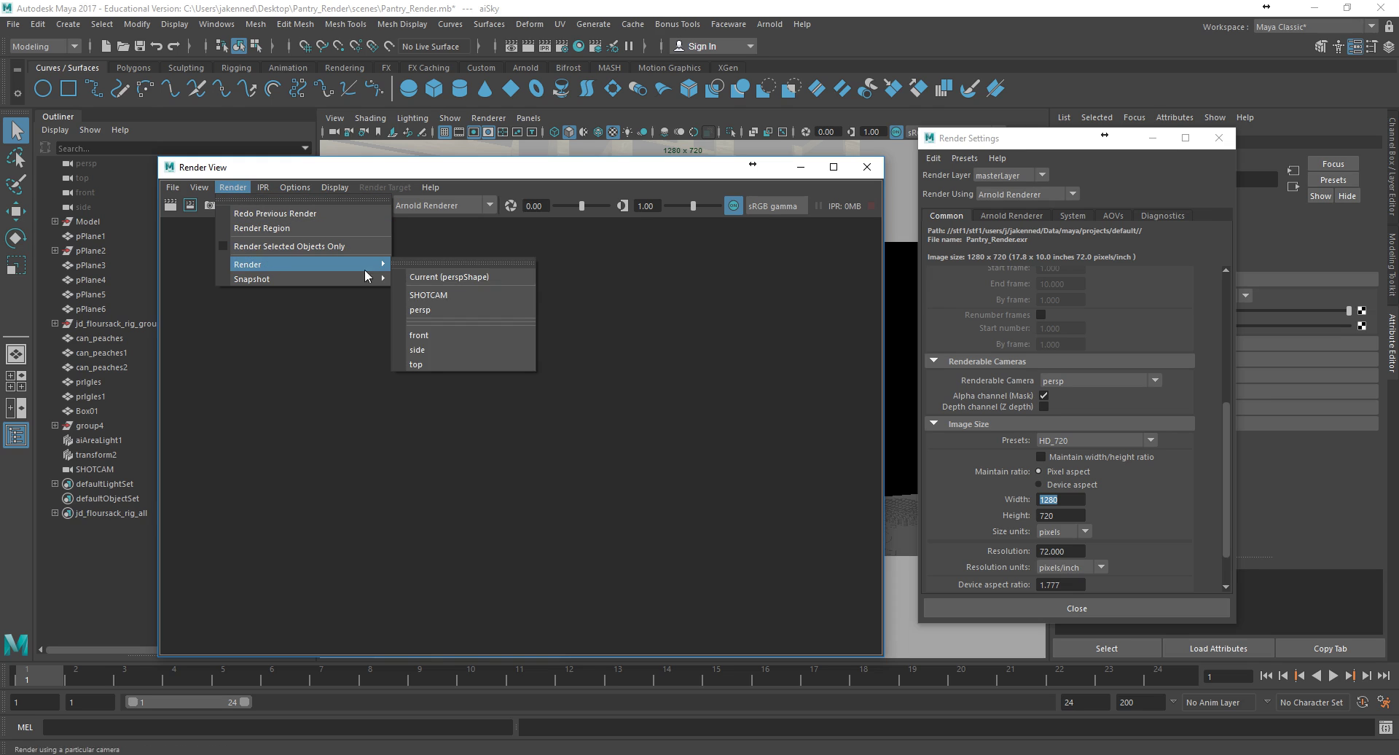
{"action": "left_click", "coordinate": [447, 311]}
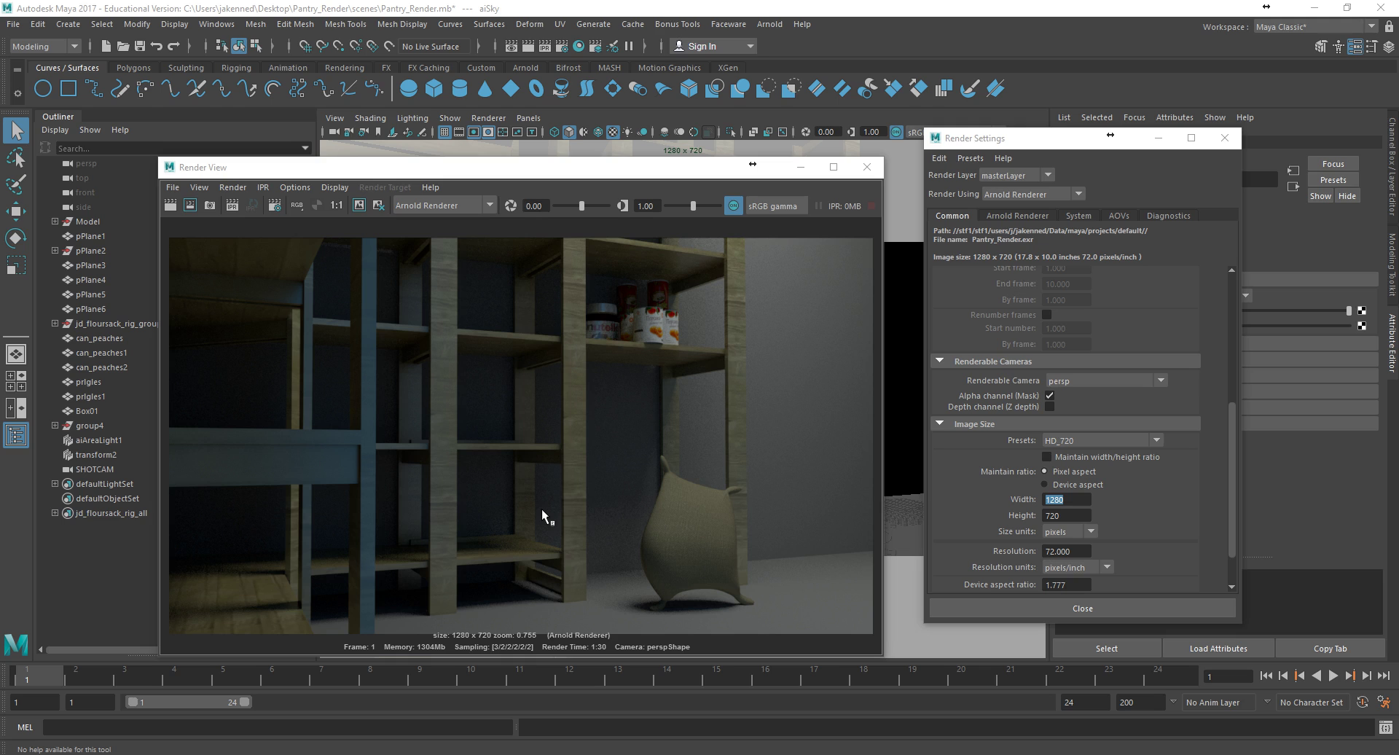
Set the SSS and Volume Indirect samples to 0 in the Arnold sampling settings
{"action": "left_click", "coordinate": [1016, 217]}
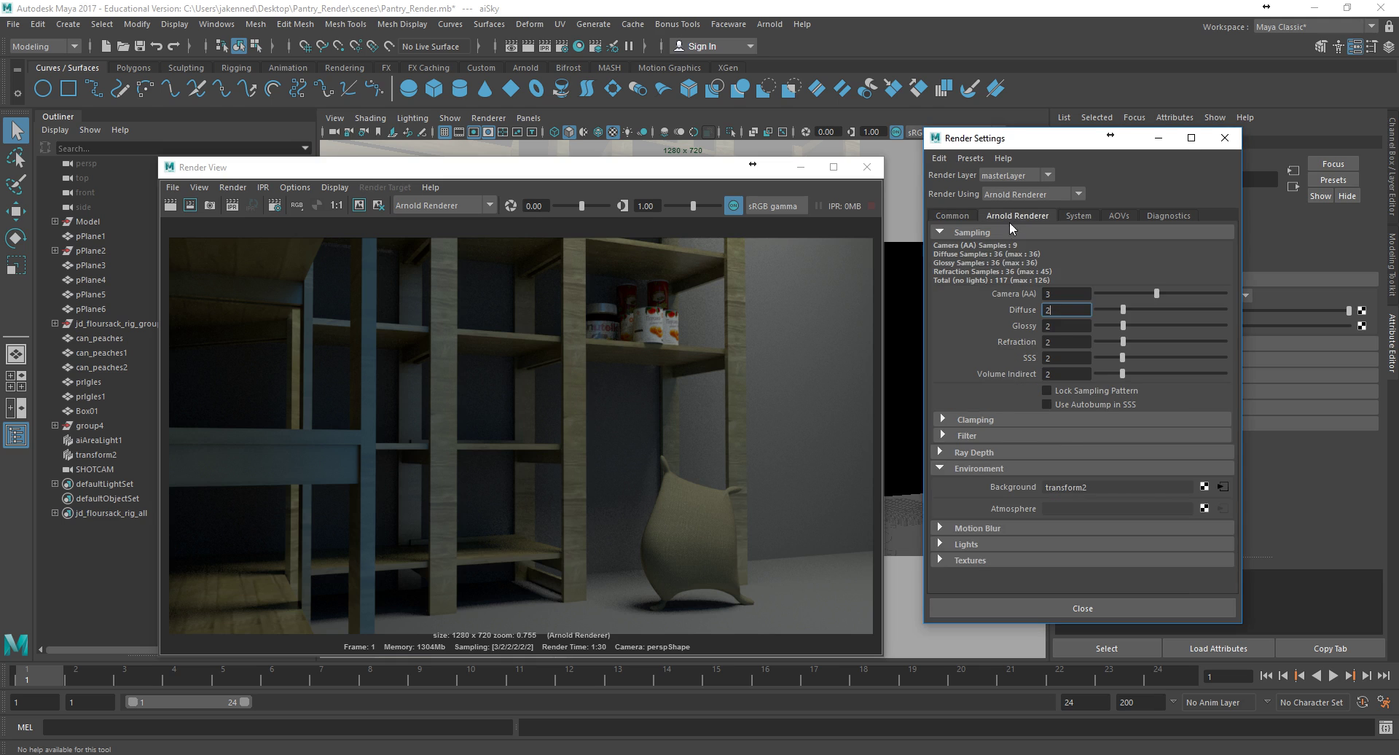
{"action": "left_click", "coordinate": [1071, 310]}
{"action": "left_click", "coordinate": [1056, 358]}
{"action": "type", "text": "0"}
{"action": "key", "text": "Tab"}
{"action": "type", "text": "0"}
{"action": "key", "text": "Tab"}
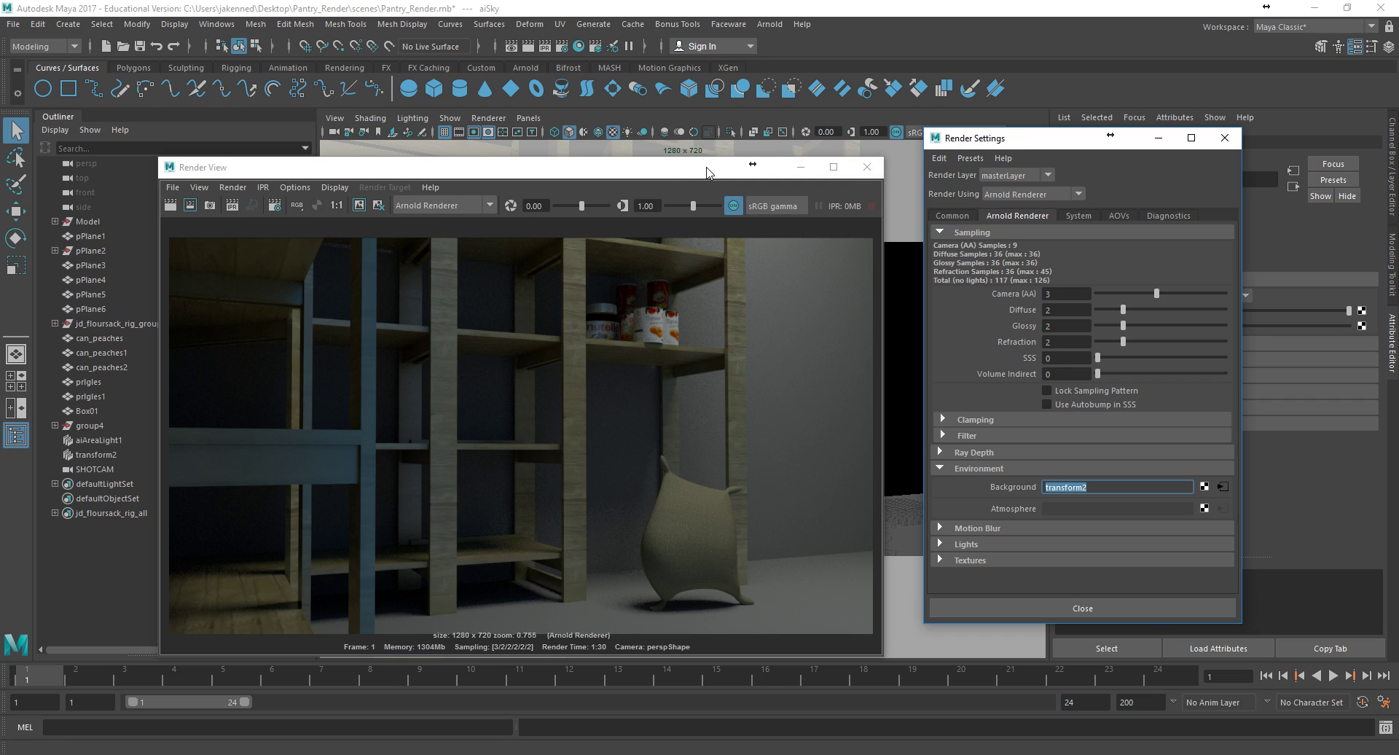
Close the render settings and set the Samples of aiAreaLight1 to 2
{"action": "left_click_drag", "start_coordinate": [711, 169], "coordinate": [610, 169]}
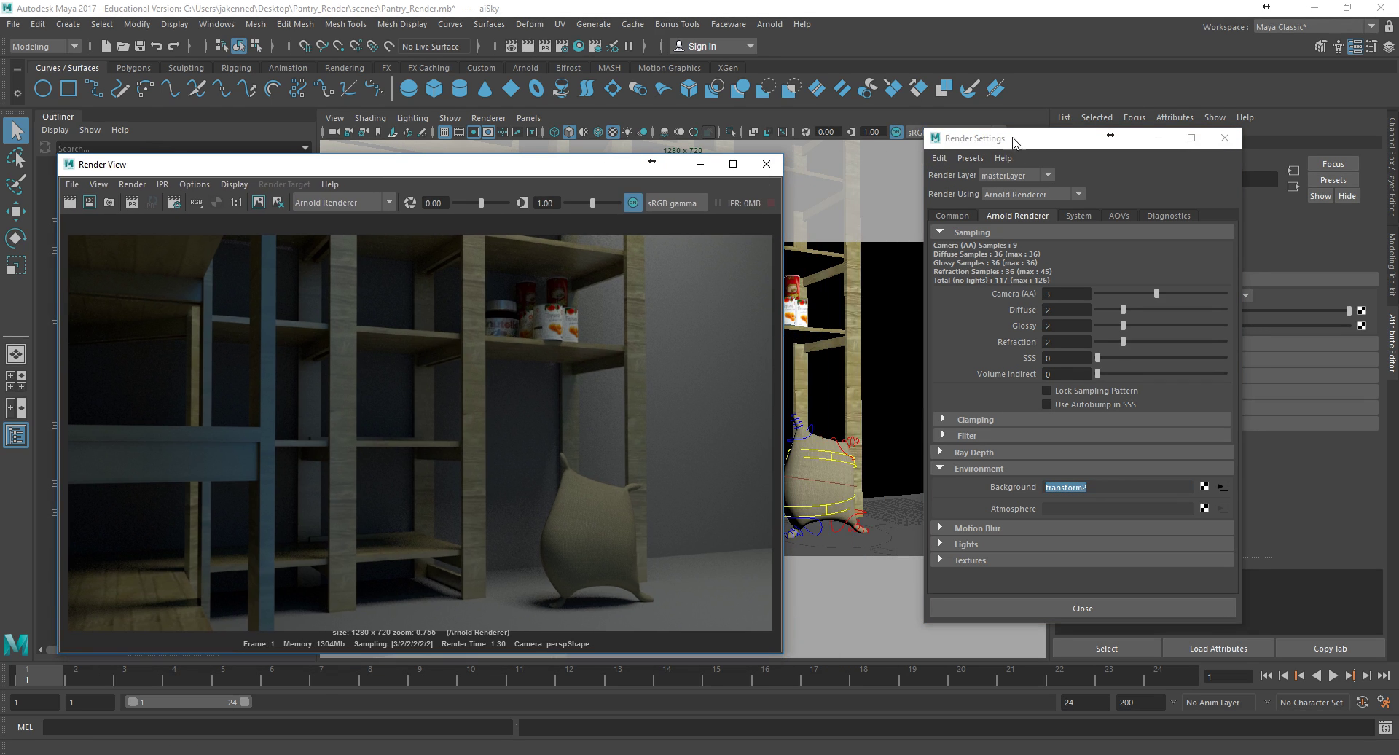
{"action": "left_click_drag", "start_coordinate": [1013, 140], "coordinate": [1067, 163]}
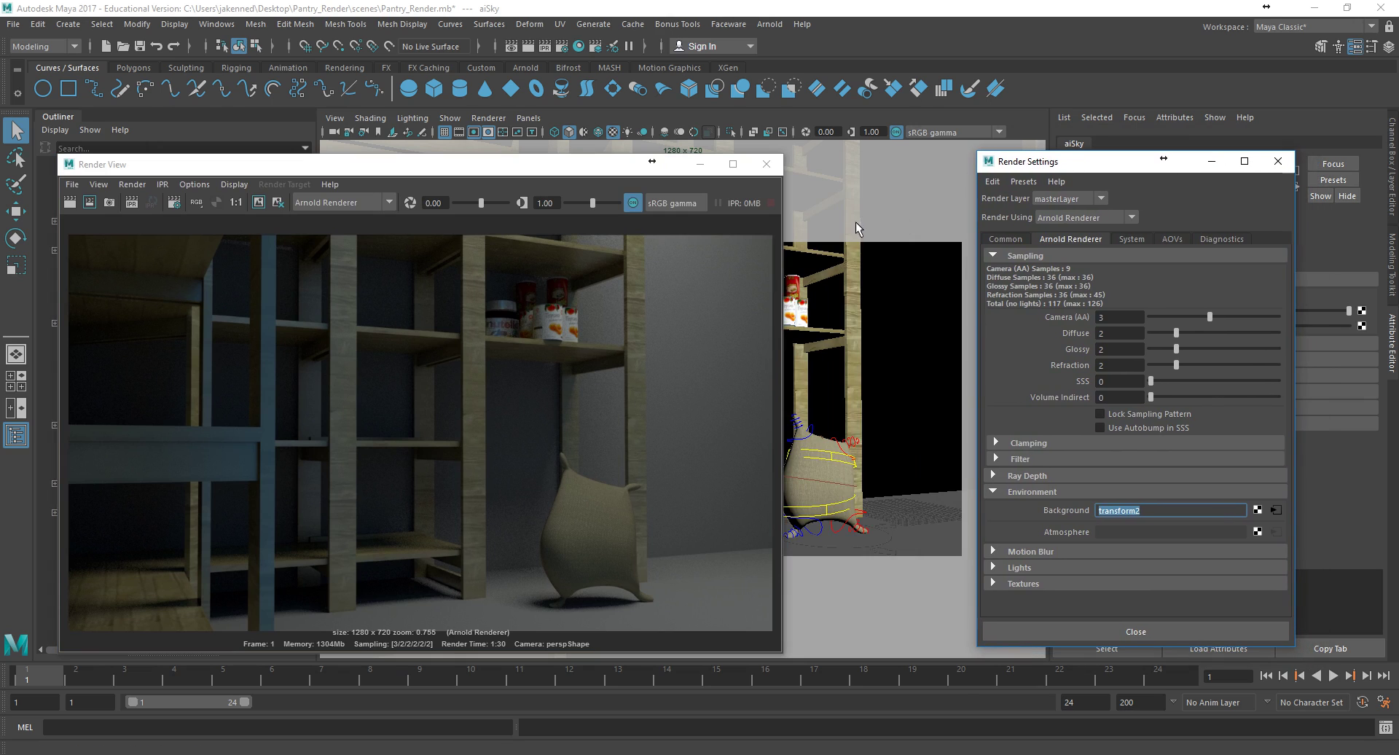
{"action": "left_click_drag", "start_coordinate": [534, 180], "coordinate": [708, 176]}
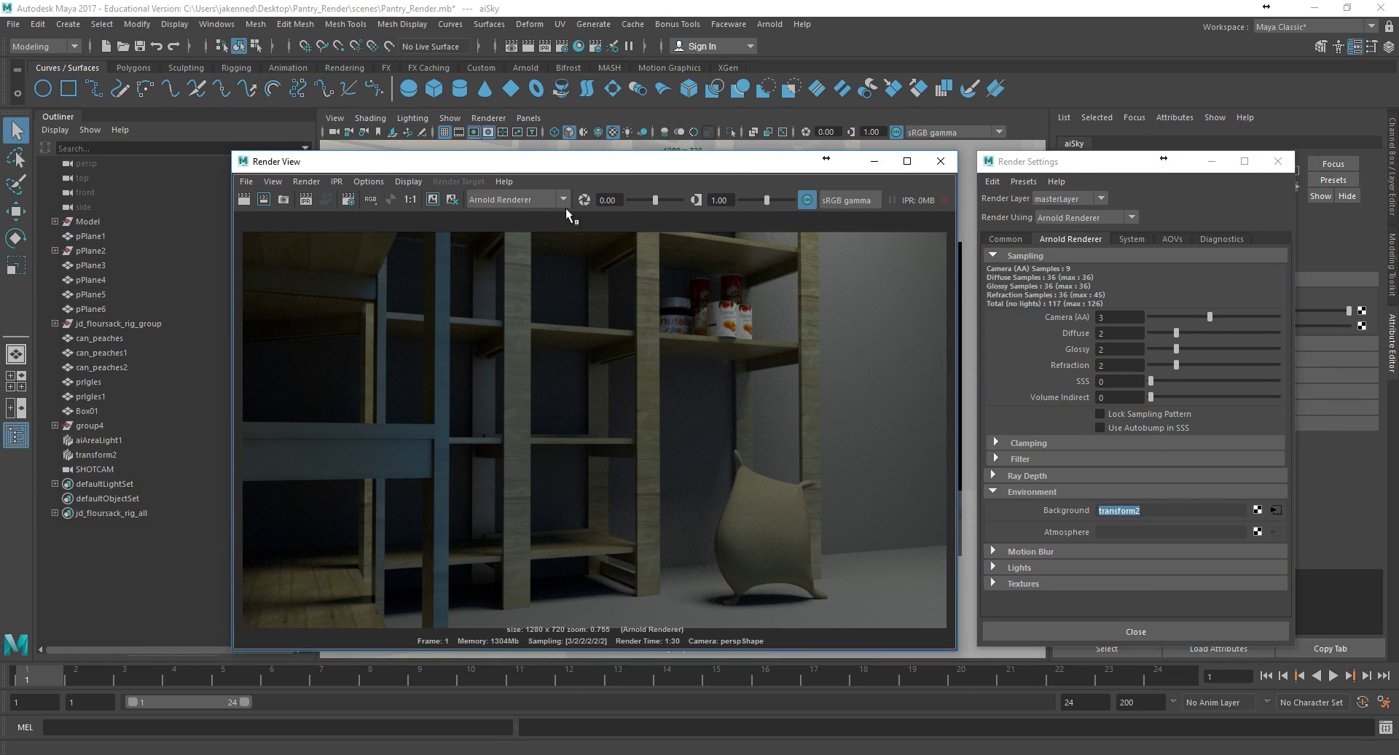
{"action": "left_click", "coordinate": [80, 440]}
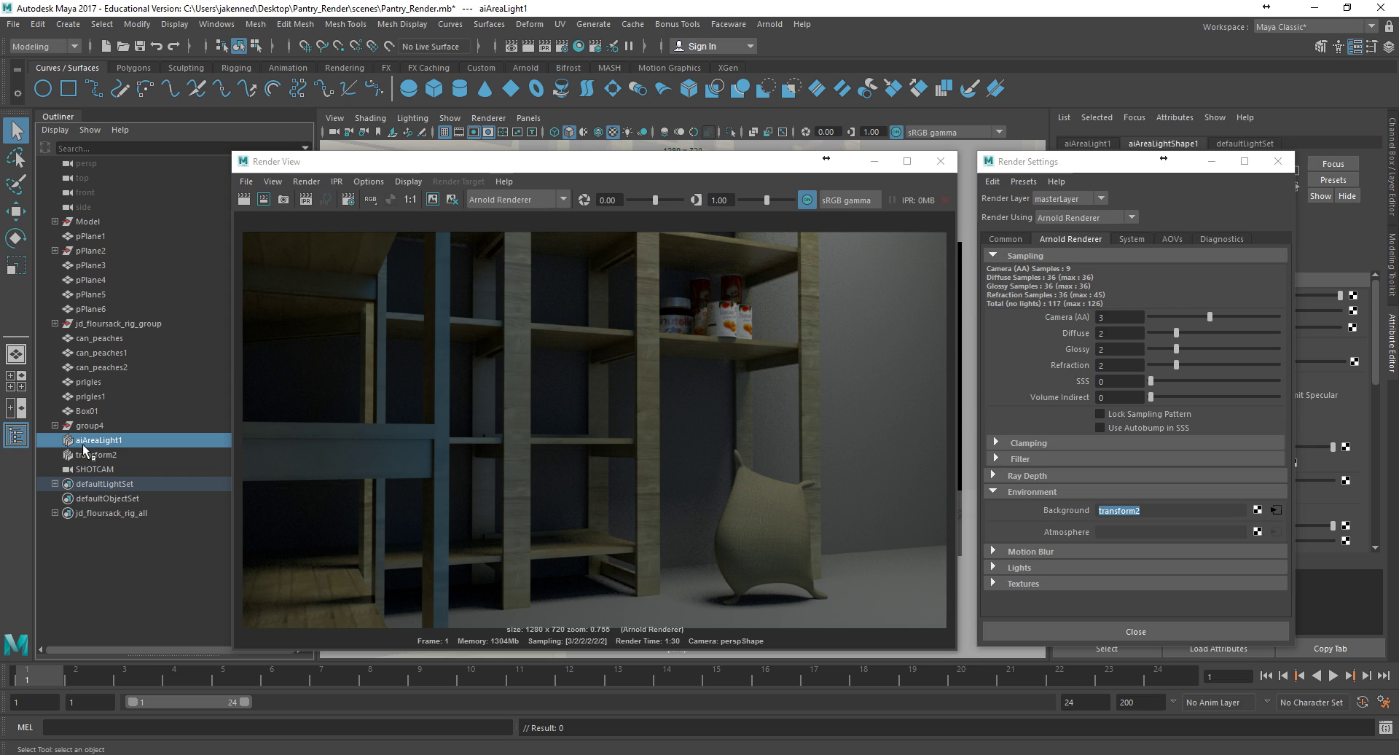
{"action": "key", "text": "alt+F4"}
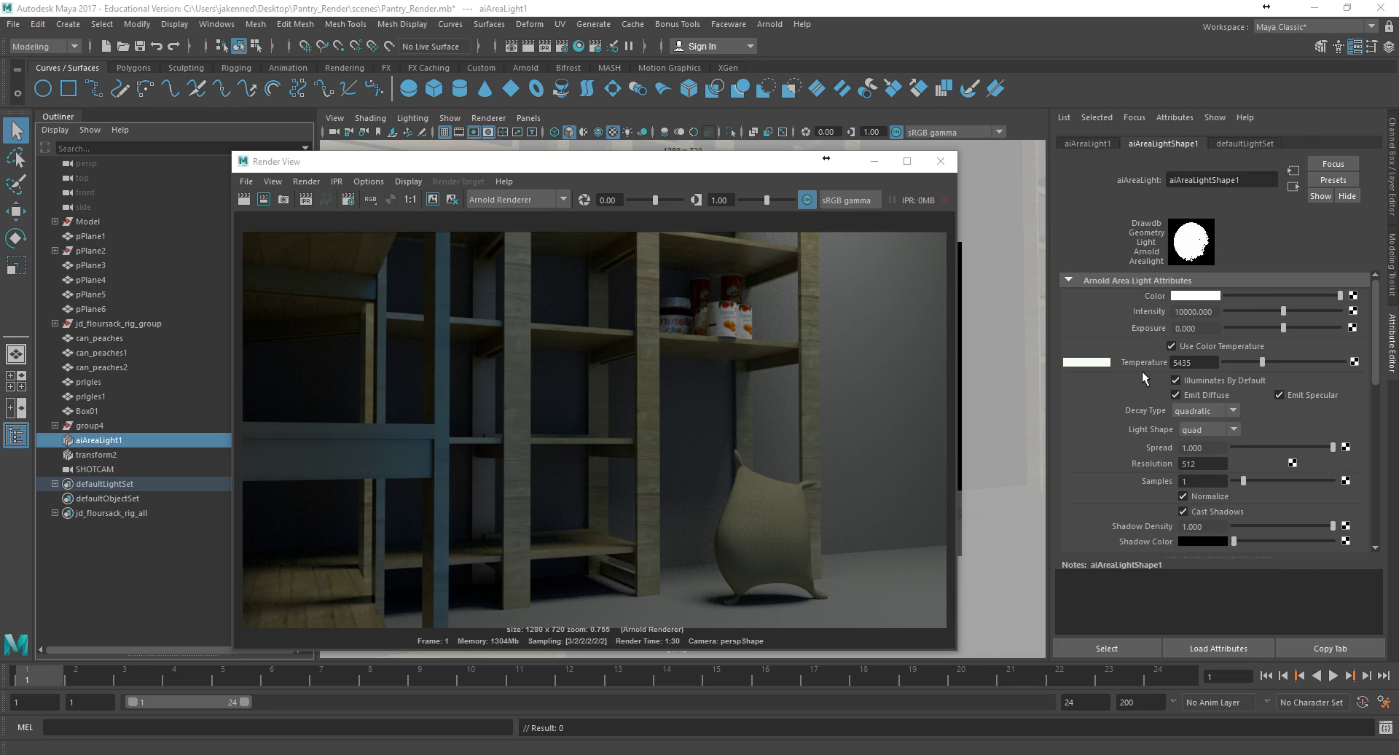
{"action": "scroll", "coordinate": [1143, 378], "scroll_direction": "down", "scroll_amount": 1}
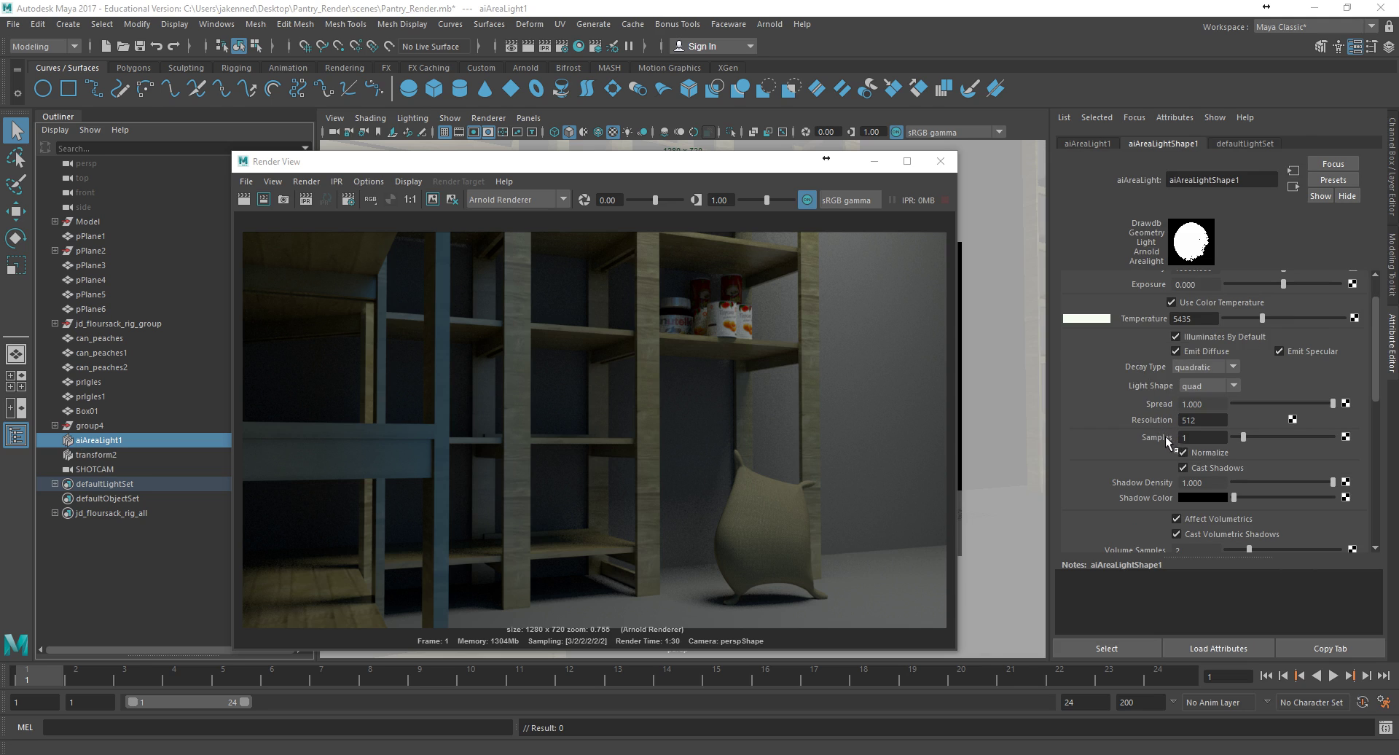
{"action": "left_click", "coordinate": [1198, 438]}
{"action": "double_click", "coordinate": [1198, 438]}
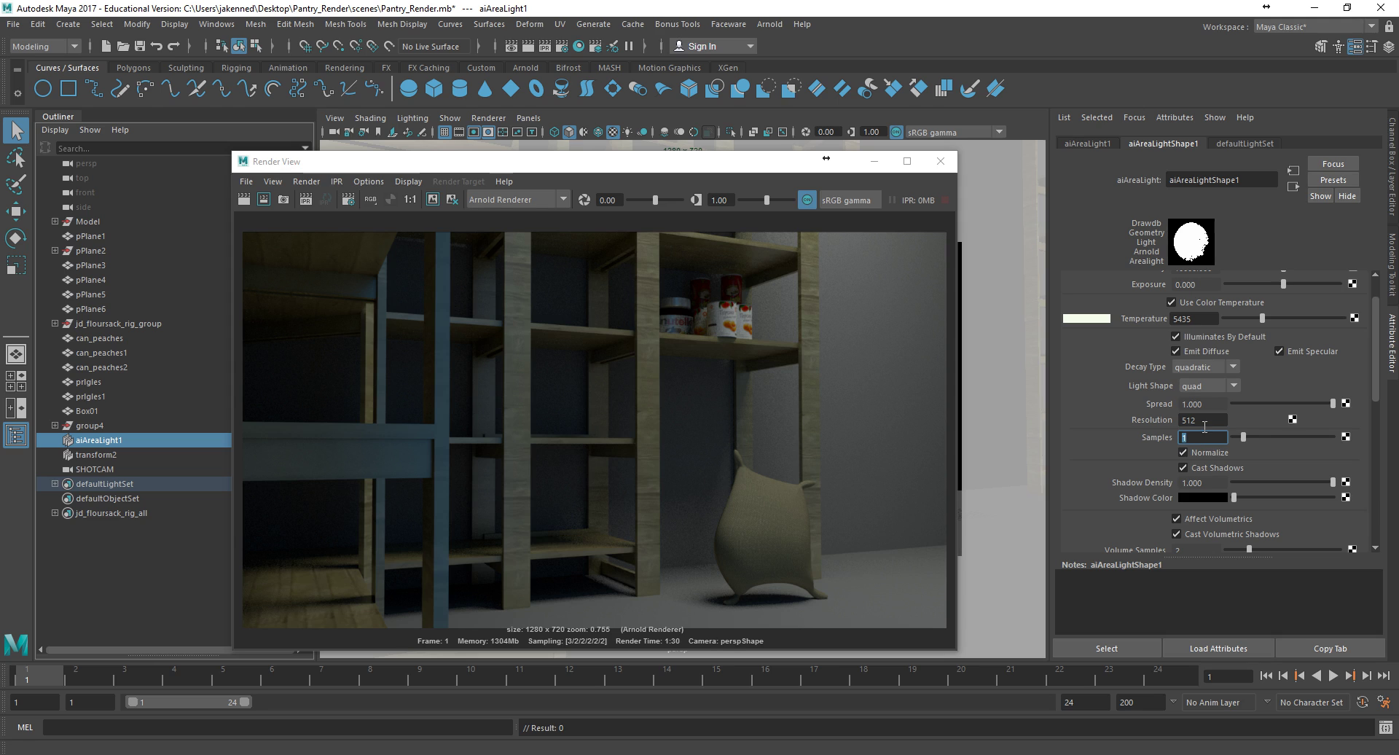
{"action": "key", "text": "Return"}
Keep the current render image, then render only a region around the lowest shelf beside the flour sack
{"action": "left_click", "coordinate": [433, 200]}
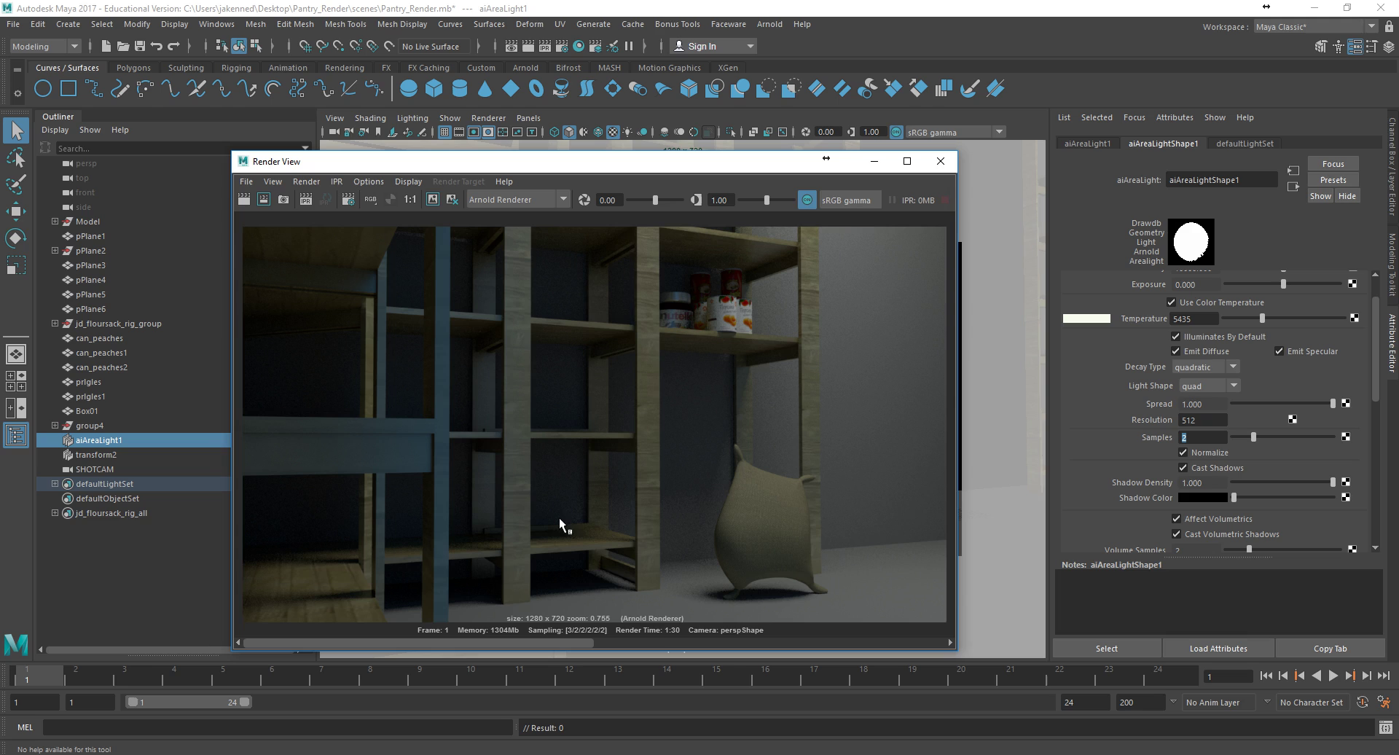
{"action": "left_click_drag", "start_coordinate": [505, 493], "coordinate": [709, 574]}
{"action": "left_click", "coordinate": [1180, 439]}
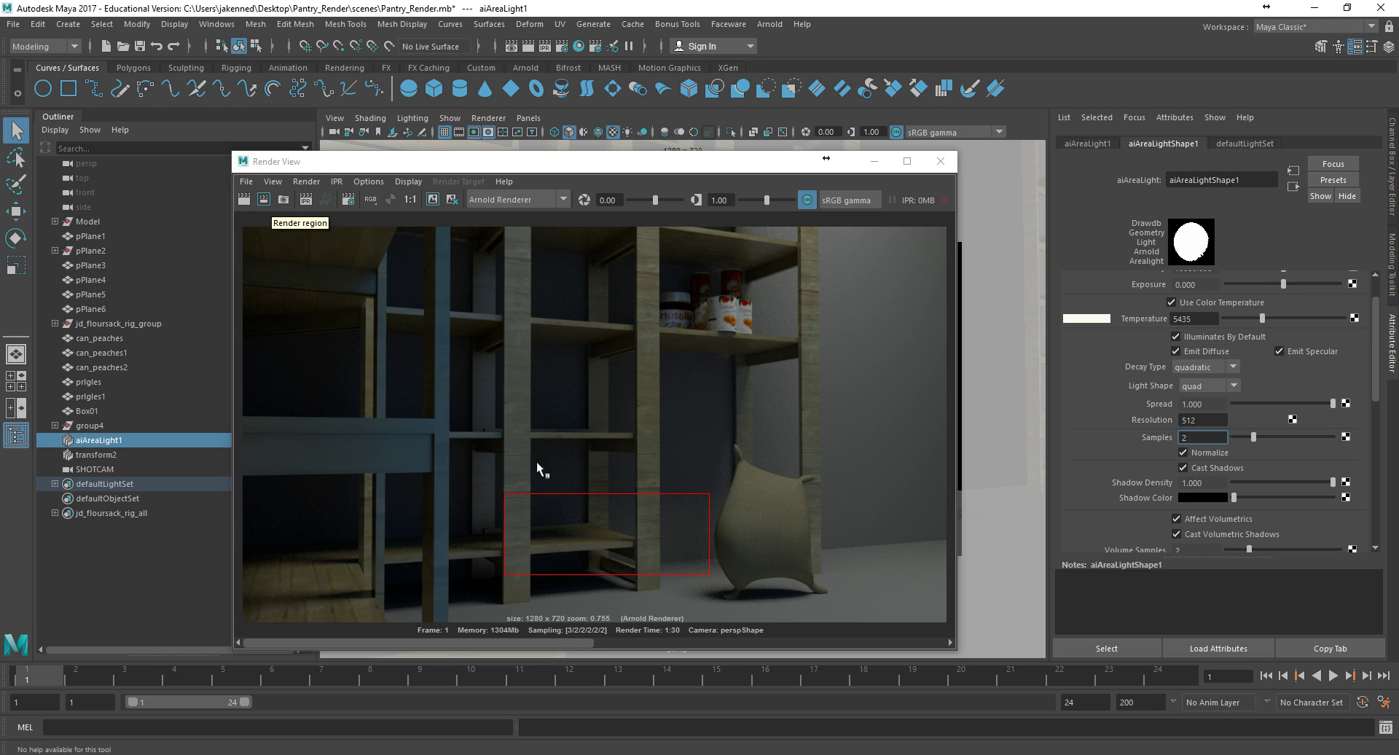
{"action": "left_click", "coordinate": [264, 203]}
{"action": "left_click", "coordinate": [266, 202]}
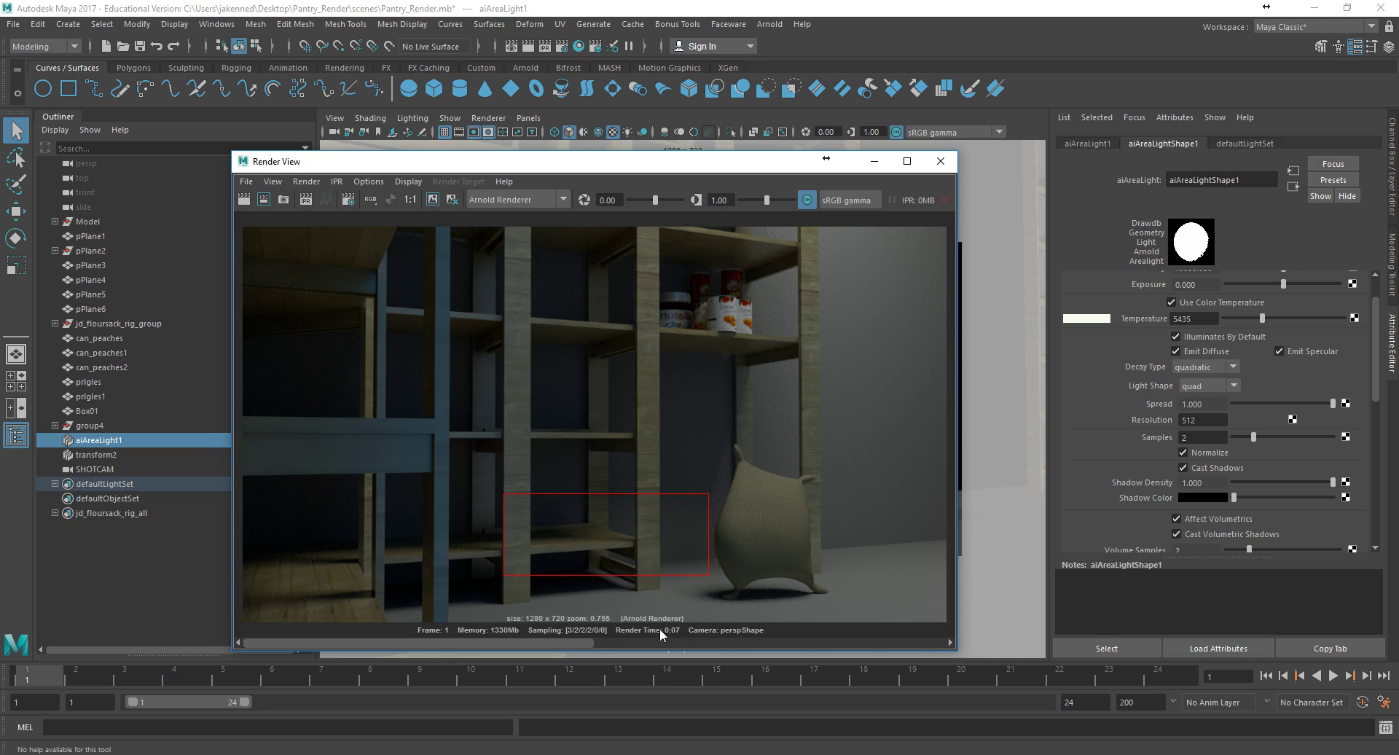
Flip between the kept full render and the new region render to compare noise and render time
{"action": "left_click", "coordinate": [702, 638]}
{"action": "left_click", "coordinate": [592, 638]}
{"action": "left_click", "coordinate": [685, 638]}
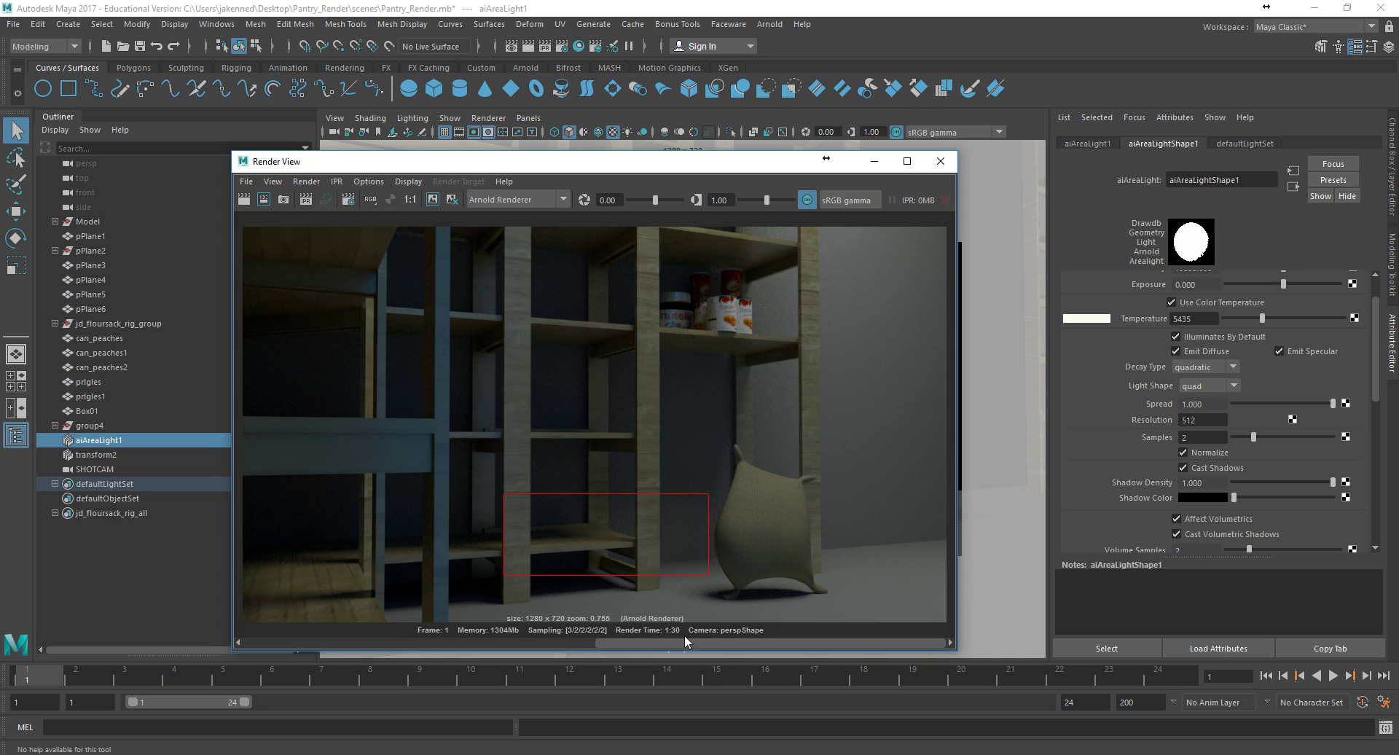
{"action": "left_click", "coordinate": [627, 639]}
{"action": "left_click", "coordinate": [707, 639]}
{"action": "left_click", "coordinate": [656, 639]}
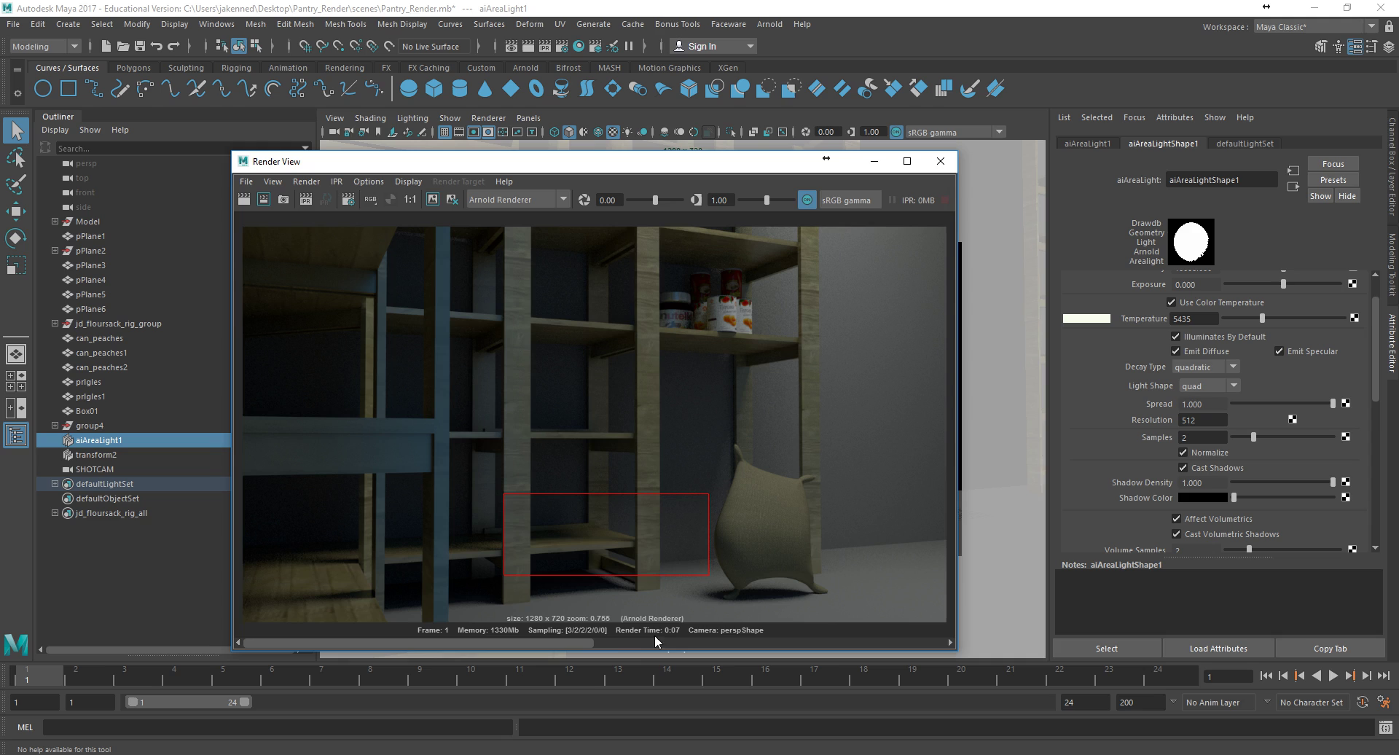
{"action": "left_click", "coordinate": [718, 640]}
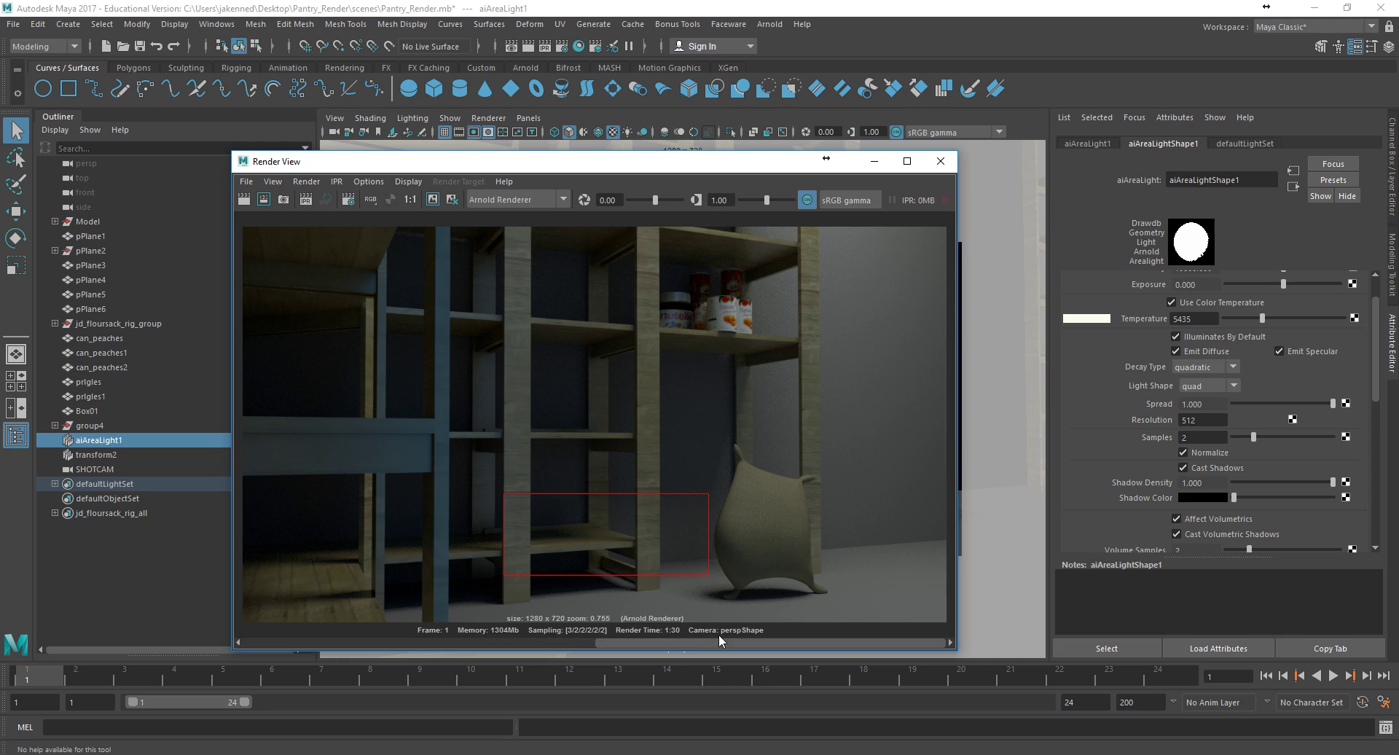
{"action": "left_click", "coordinate": [624, 640]}
{"action": "left_click", "coordinate": [712, 640]}
{"action": "left_click", "coordinate": [581, 641]}
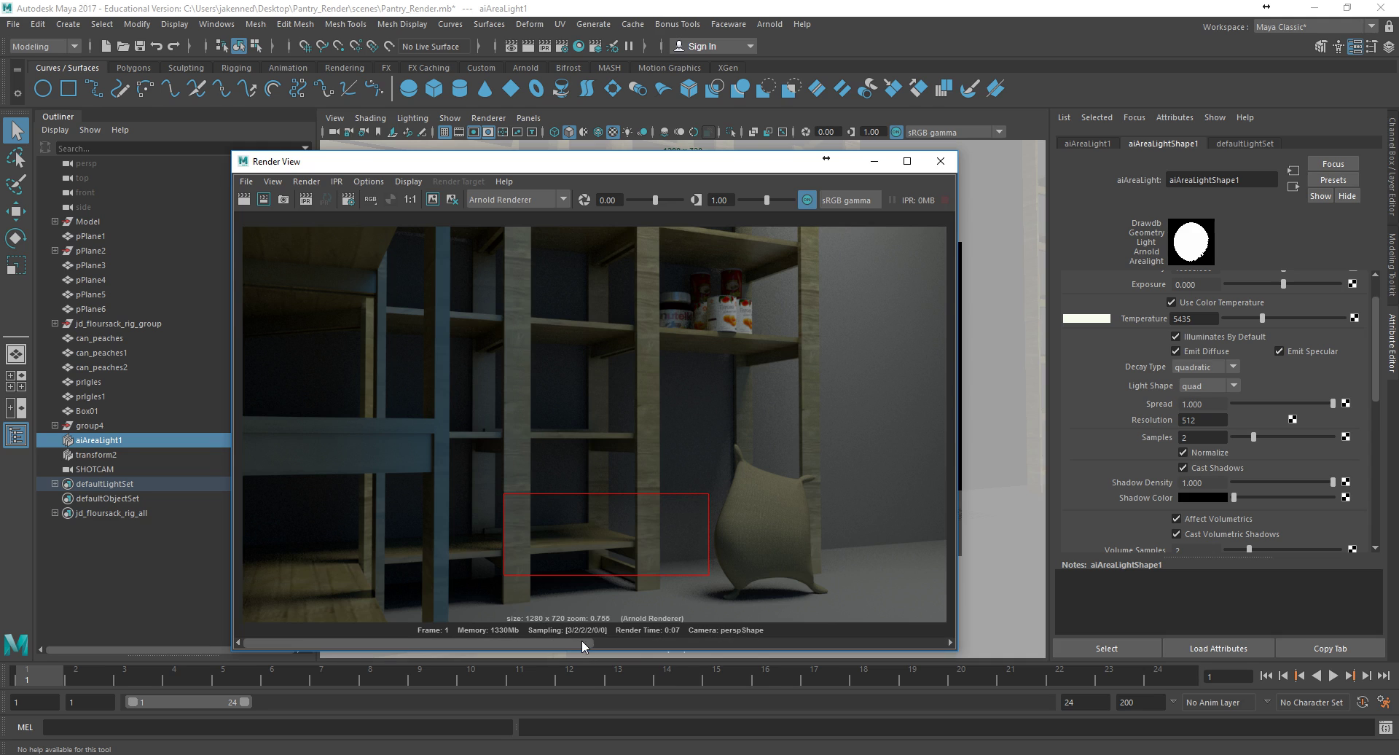
Keep the region render image and set the Samples of aiAreaLight1 to 4
{"action": "left_click", "coordinate": [433, 201]}
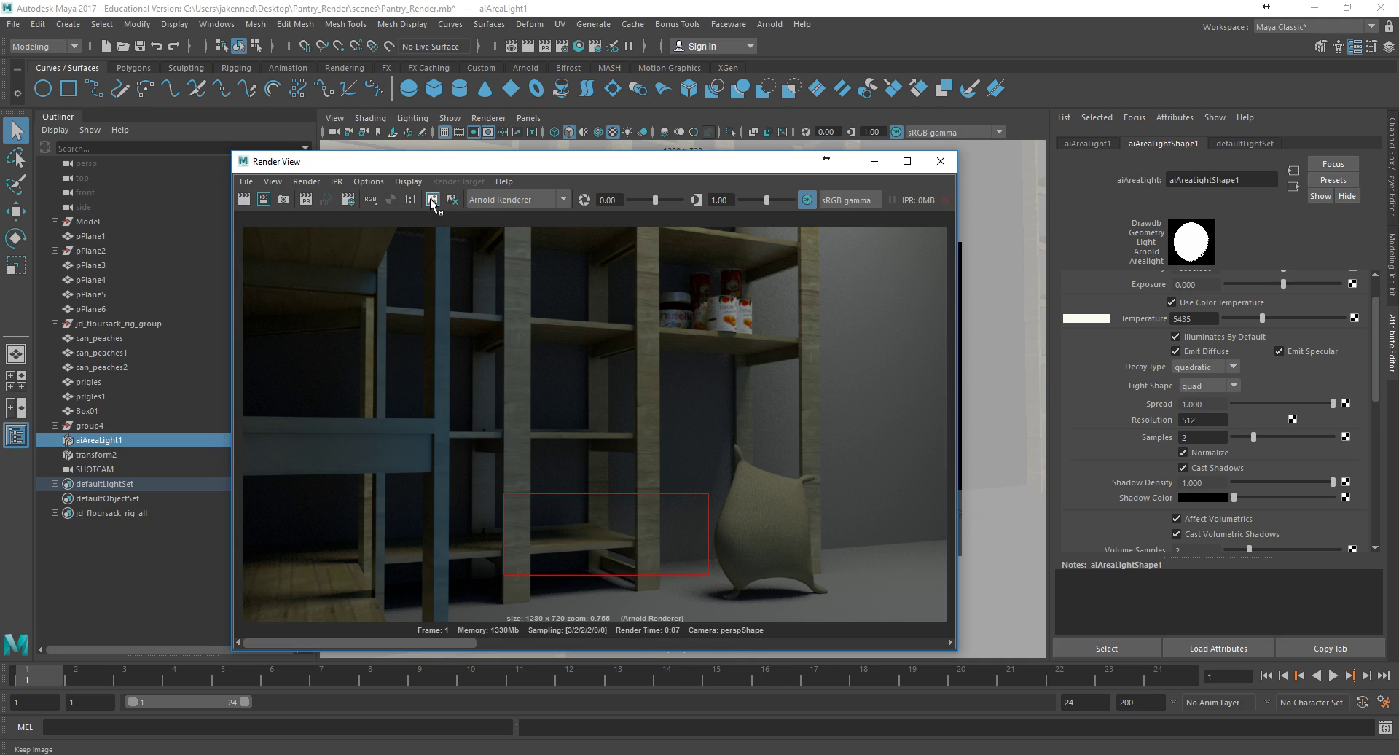
{"action": "double_click", "coordinate": [1191, 437]}
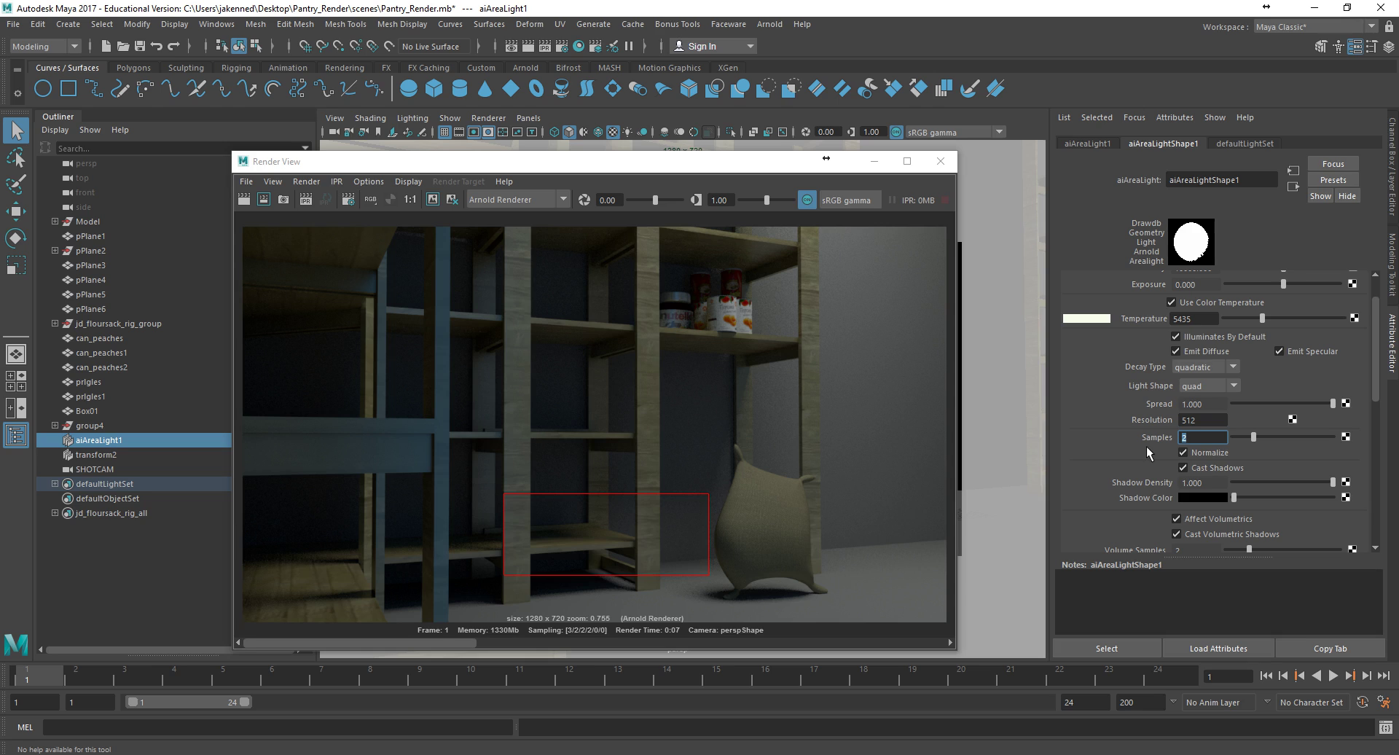
{"action": "type", "text": "4"}
{"action": "key", "text": "Return"}
Render the marked shelf region again with the new light samples and compare it with the kept images
{"action": "left_click", "coordinate": [433, 204]}
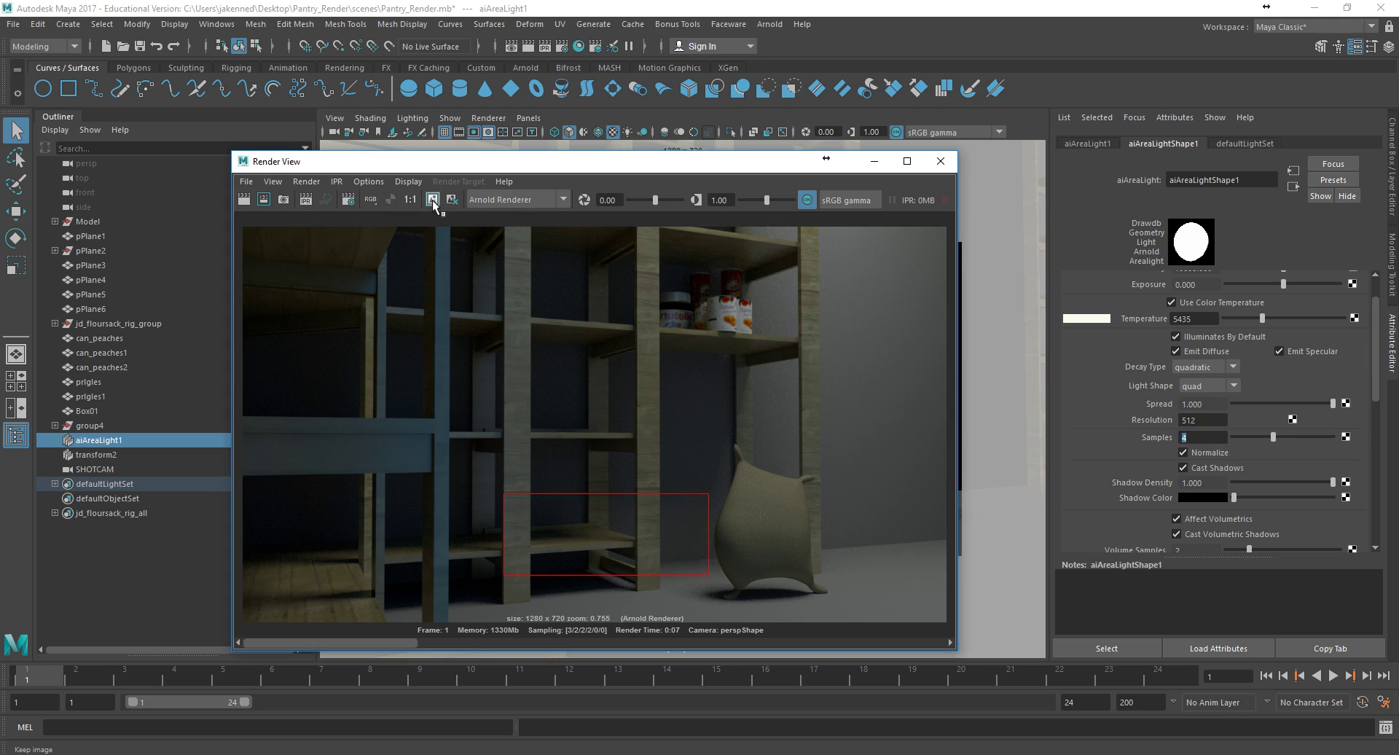
{"action": "left_click", "coordinate": [263, 200]}
{"action": "left_click_drag", "start_coordinate": [402, 641], "coordinate": [478, 642]}
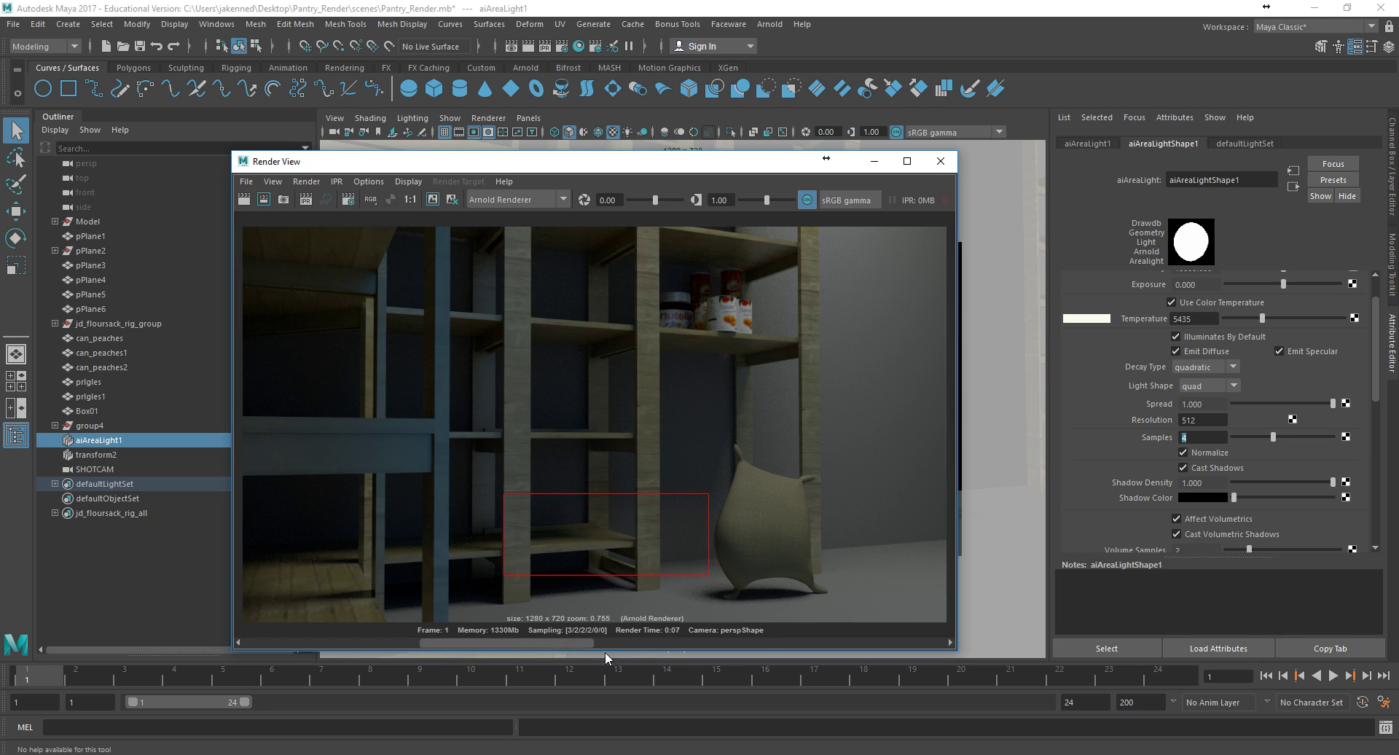
Render the full frame with the new light samples, compare it with the earlier renders, and keep the image
{"action": "left_click_drag", "start_coordinate": [605, 651], "coordinate": [401, 632]}
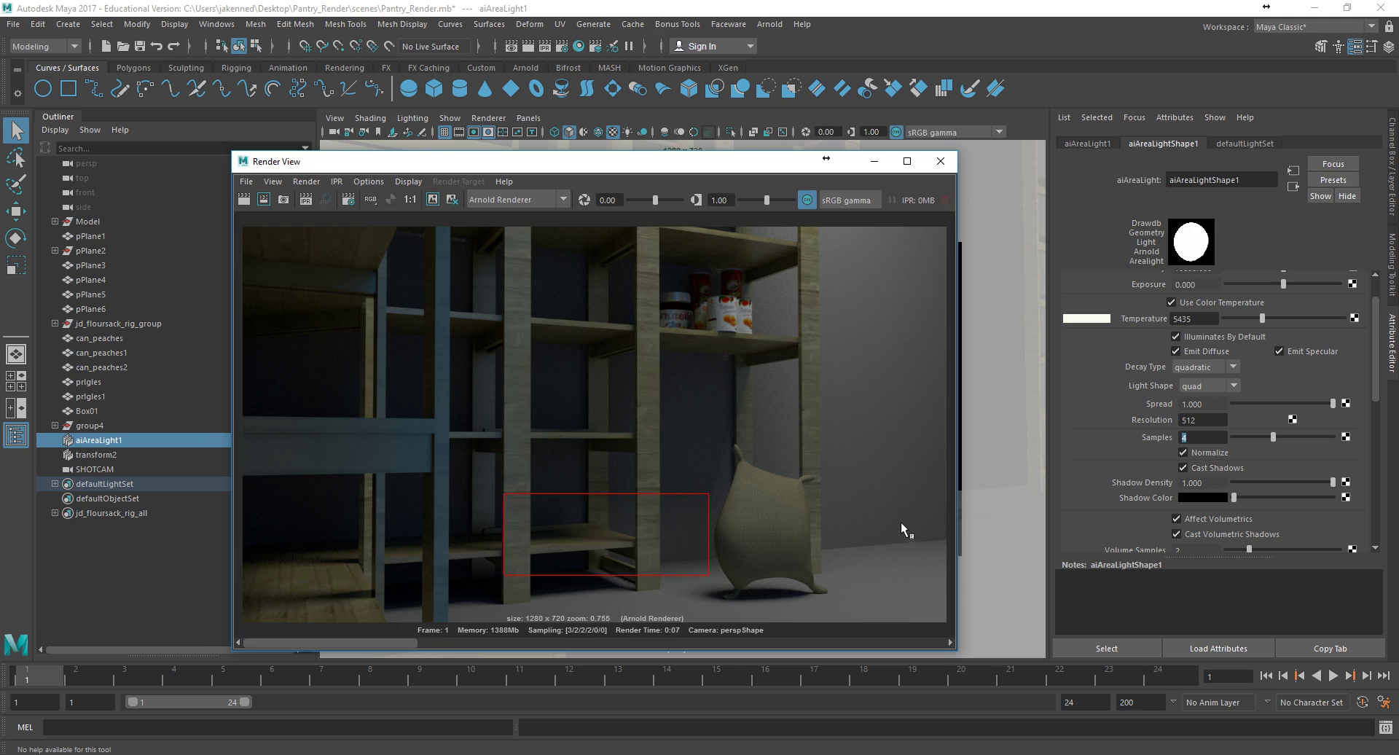
{"action": "left_click", "coordinate": [1199, 437]}
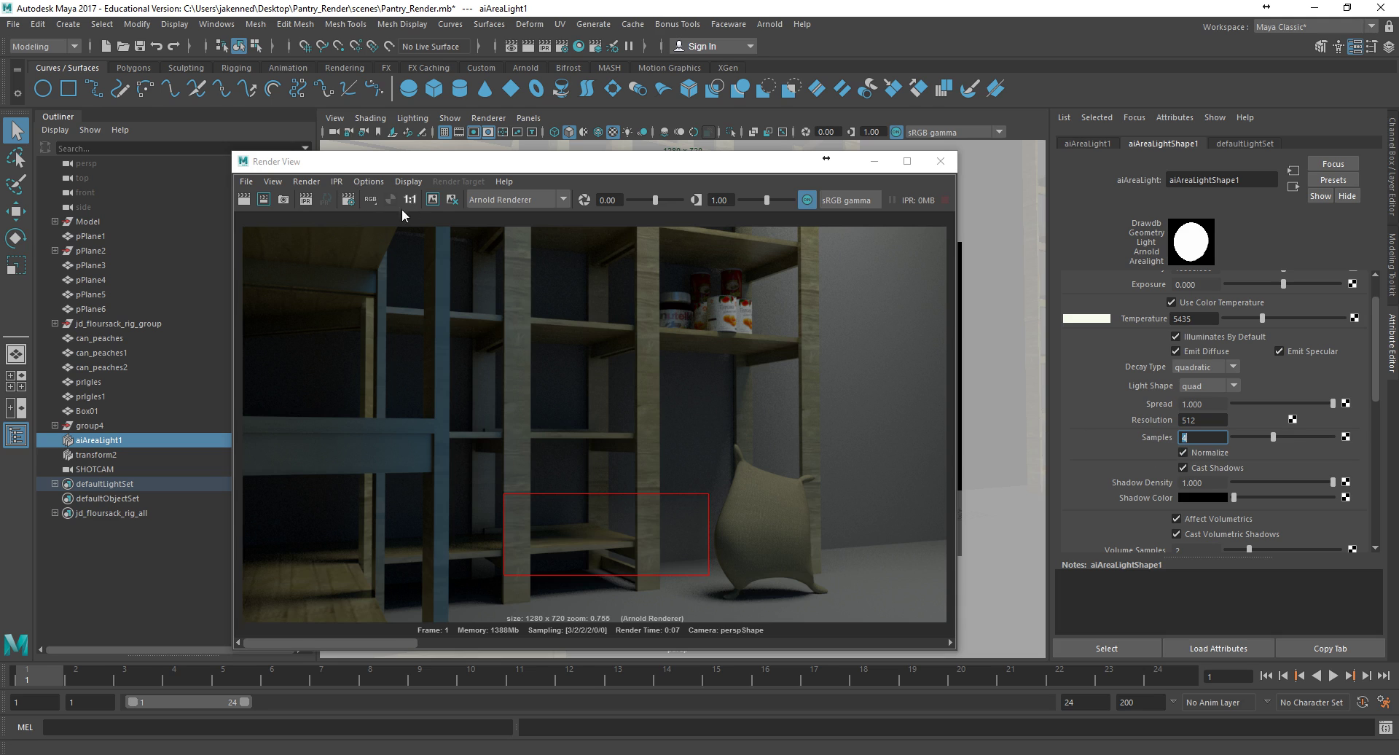
{"action": "left_click", "coordinate": [245, 200]}
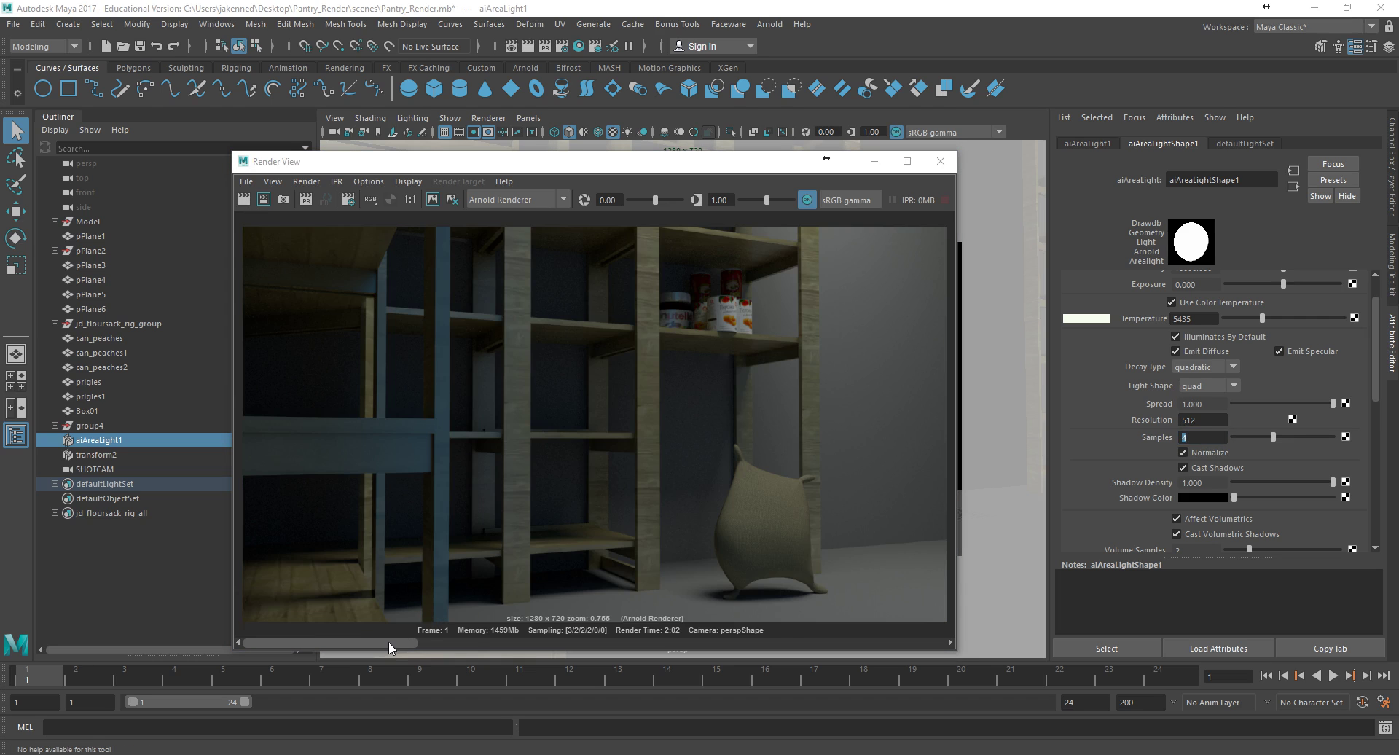
{"action": "left_click_drag", "start_coordinate": [388, 642], "coordinate": [894, 658]}
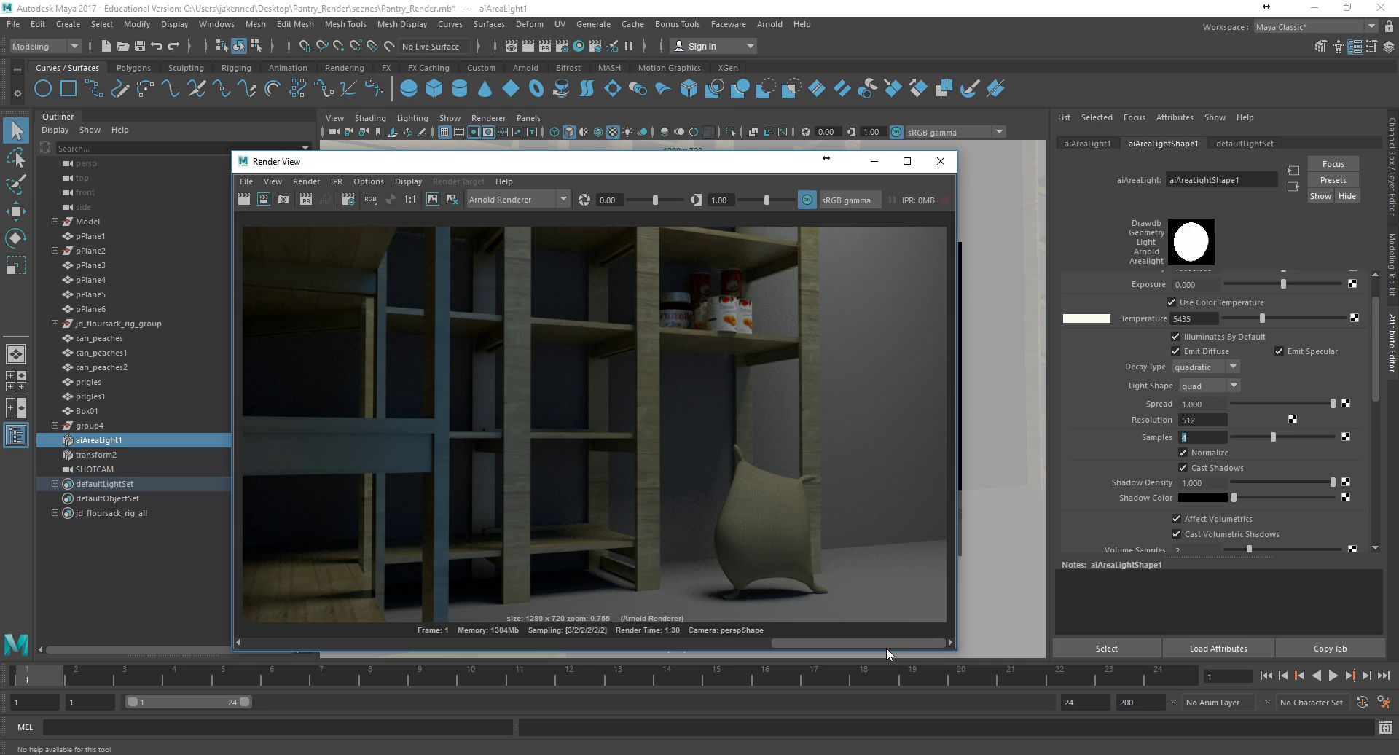
{"action": "left_click_drag", "start_coordinate": [887, 648], "coordinate": [379, 644]}
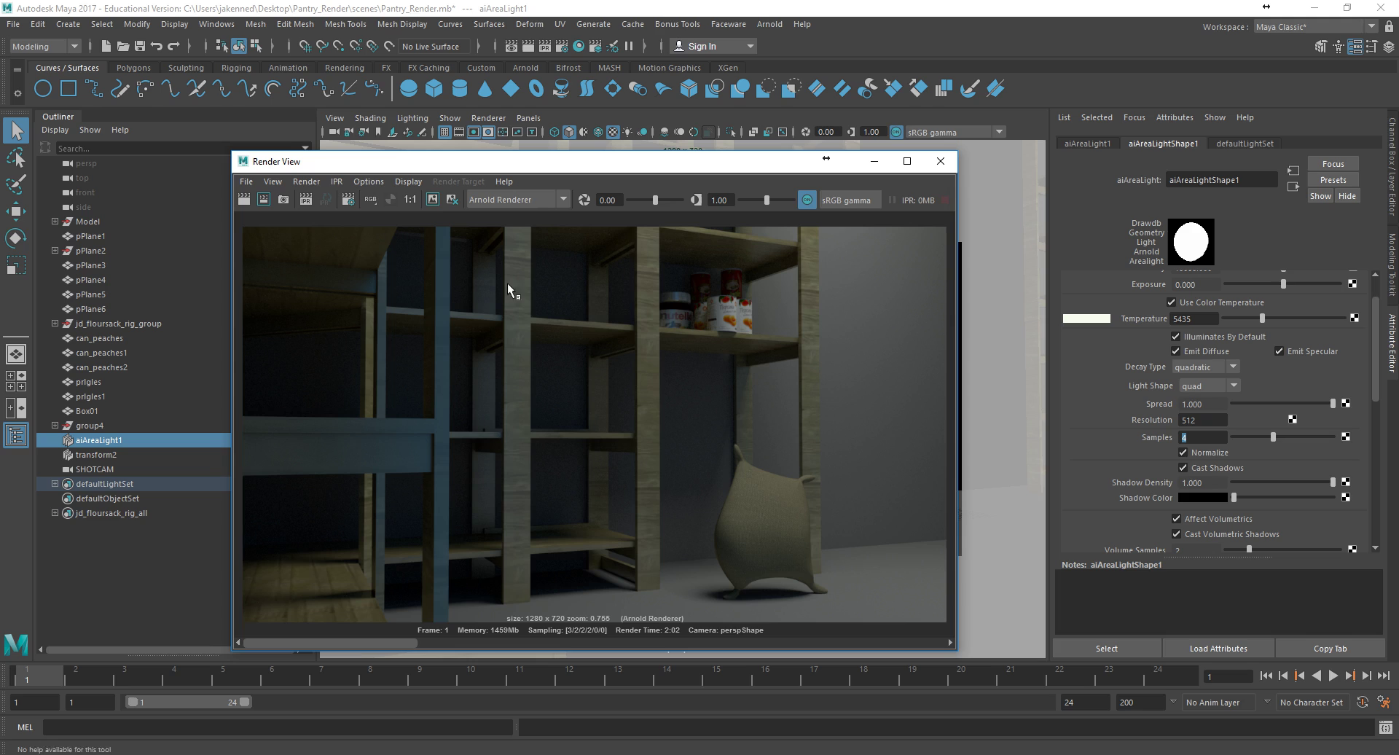
{"action": "left_click", "coordinate": [433, 200]}
Remove the two region renders of the lowest shelf from the kept images and return to the full-frame render
{"action": "left_click_drag", "start_coordinate": [330, 638], "coordinate": [748, 628]}
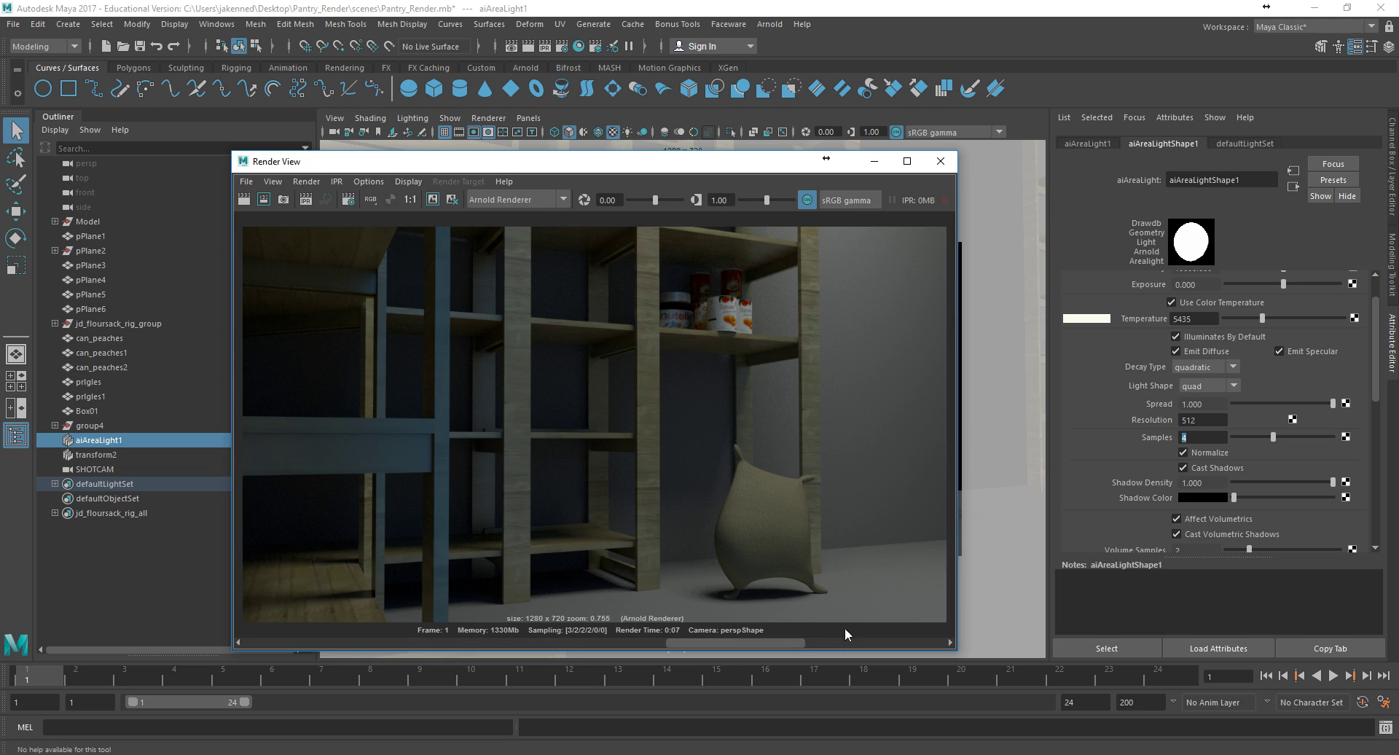
{"action": "left_click_drag", "start_coordinate": [846, 628], "coordinate": [794, 624]}
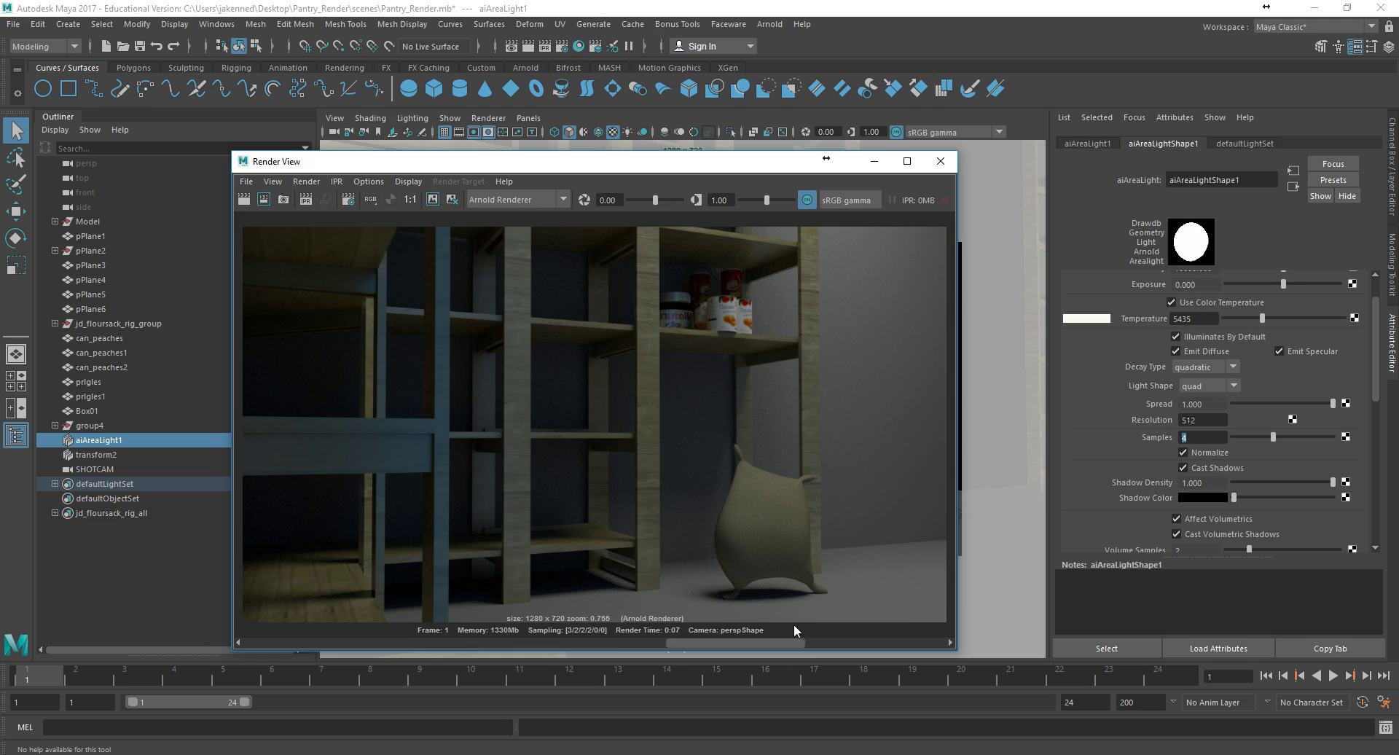
{"action": "left_click", "coordinate": [452, 201]}
{"action": "left_click_drag", "start_coordinate": [623, 641], "coordinate": [619, 574]}
{"action": "left_click", "coordinate": [453, 199]}
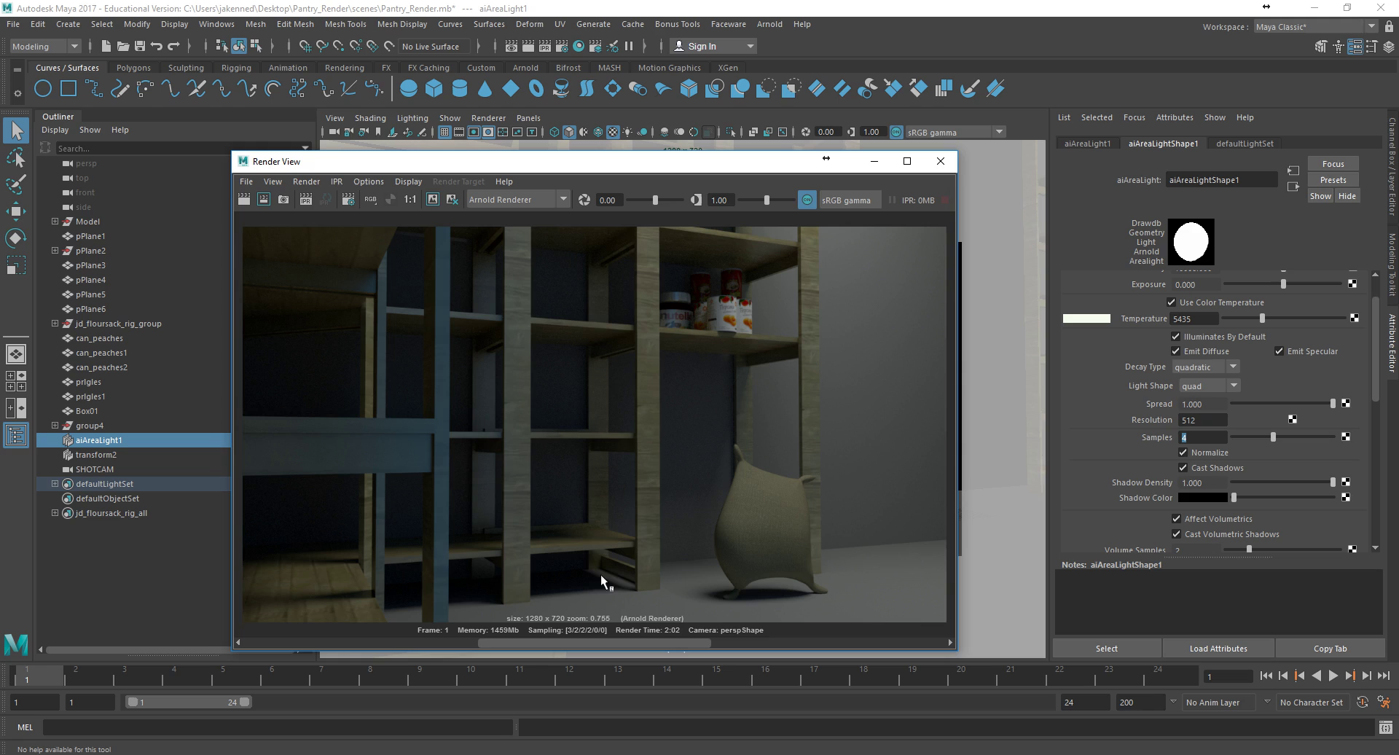
{"action": "mouse_move", "coordinate": [679, 642]}
{"action": "left_mouse_down"}
{"action": "mouse_move", "coordinate": [851, 651]}
{"action": "mouse_move", "coordinate": [702, 632]}
{"action": "left_mouse_up"}
{"action": "mouse_move", "coordinate": [672, 641]}
{"action": "left_mouse_down"}
{"action": "mouse_move", "coordinate": [805, 633]}
{"action": "mouse_move", "coordinate": [488, 646]}
{"action": "mouse_move", "coordinate": [697, 645]}
{"action": "left_mouse_up"}
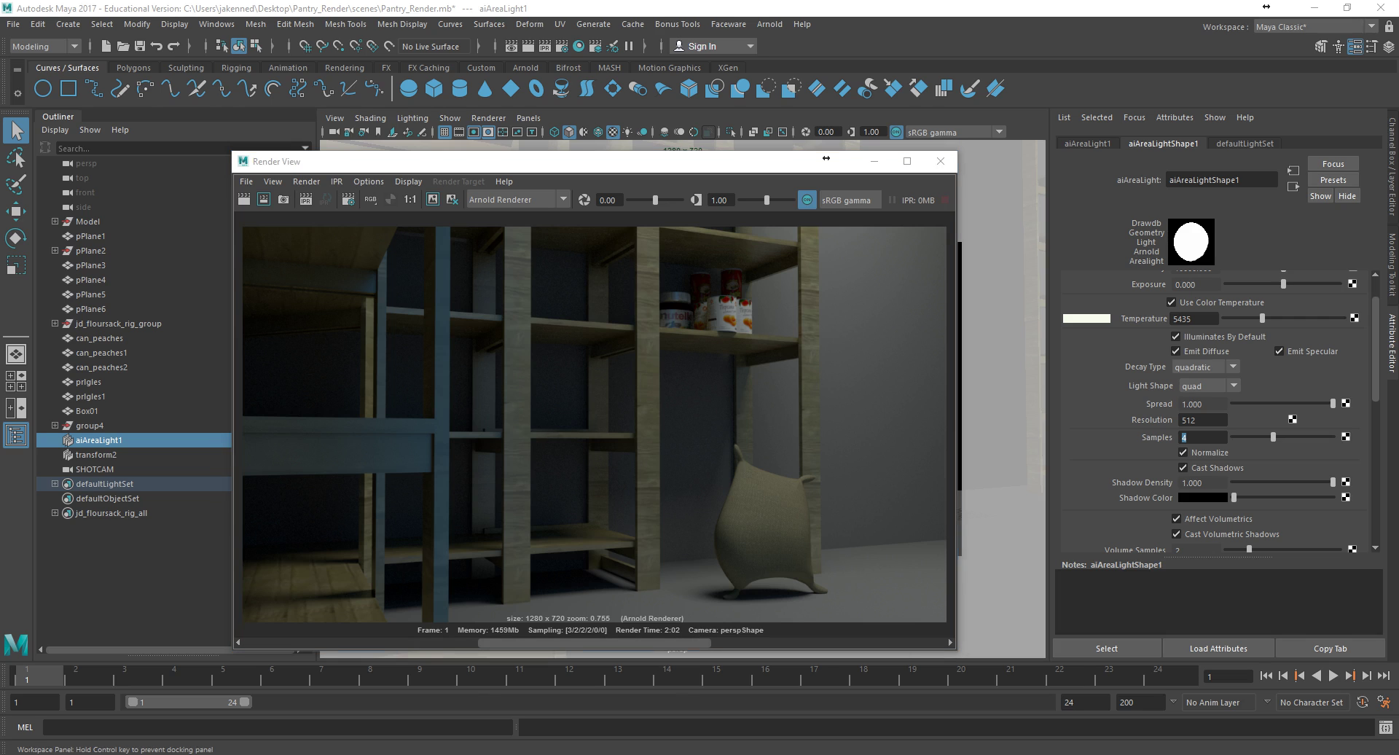
Set the Camera (AA) samples to 4 in the Arnold render settings
{"action": "left_click", "coordinate": [348, 199]}
{"action": "left_click_drag", "start_coordinate": [1216, 188], "coordinate": [1107, 193]}
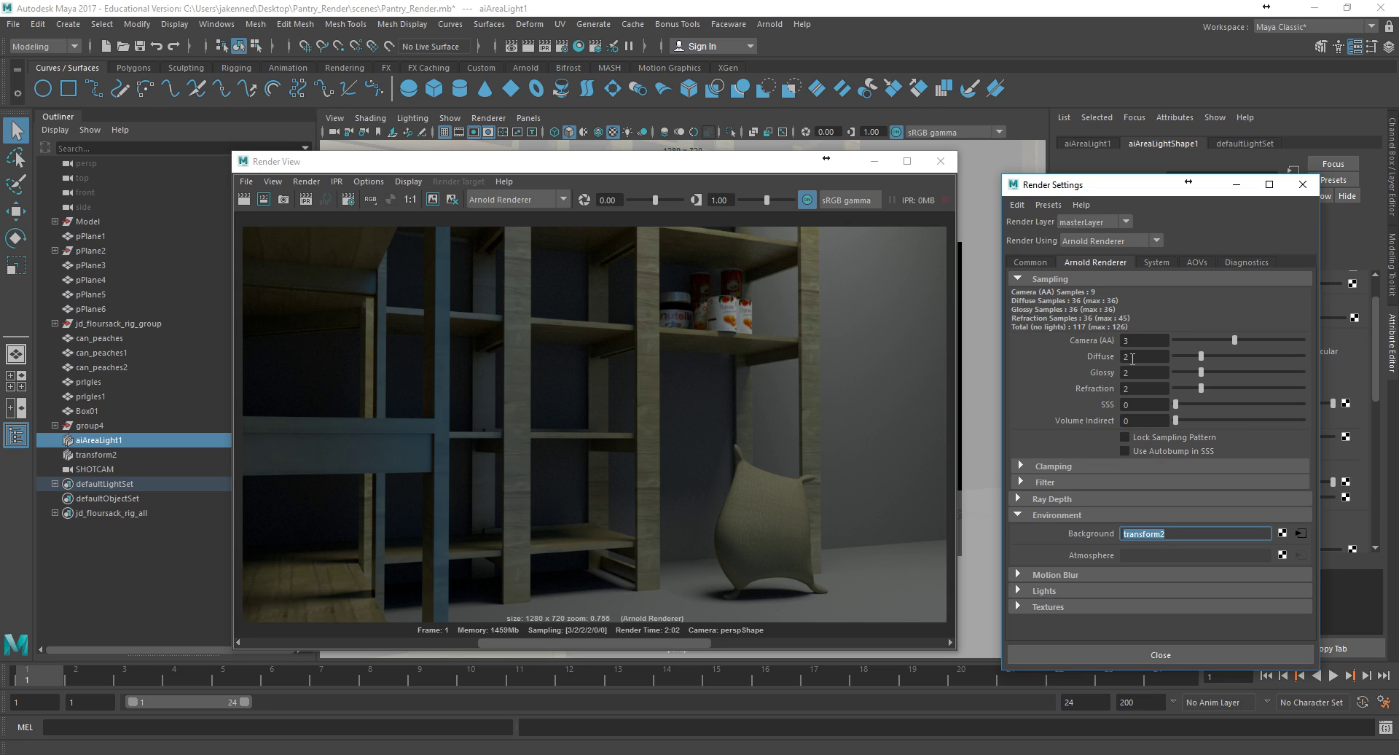
{"action": "double_click", "coordinate": [1133, 356]}
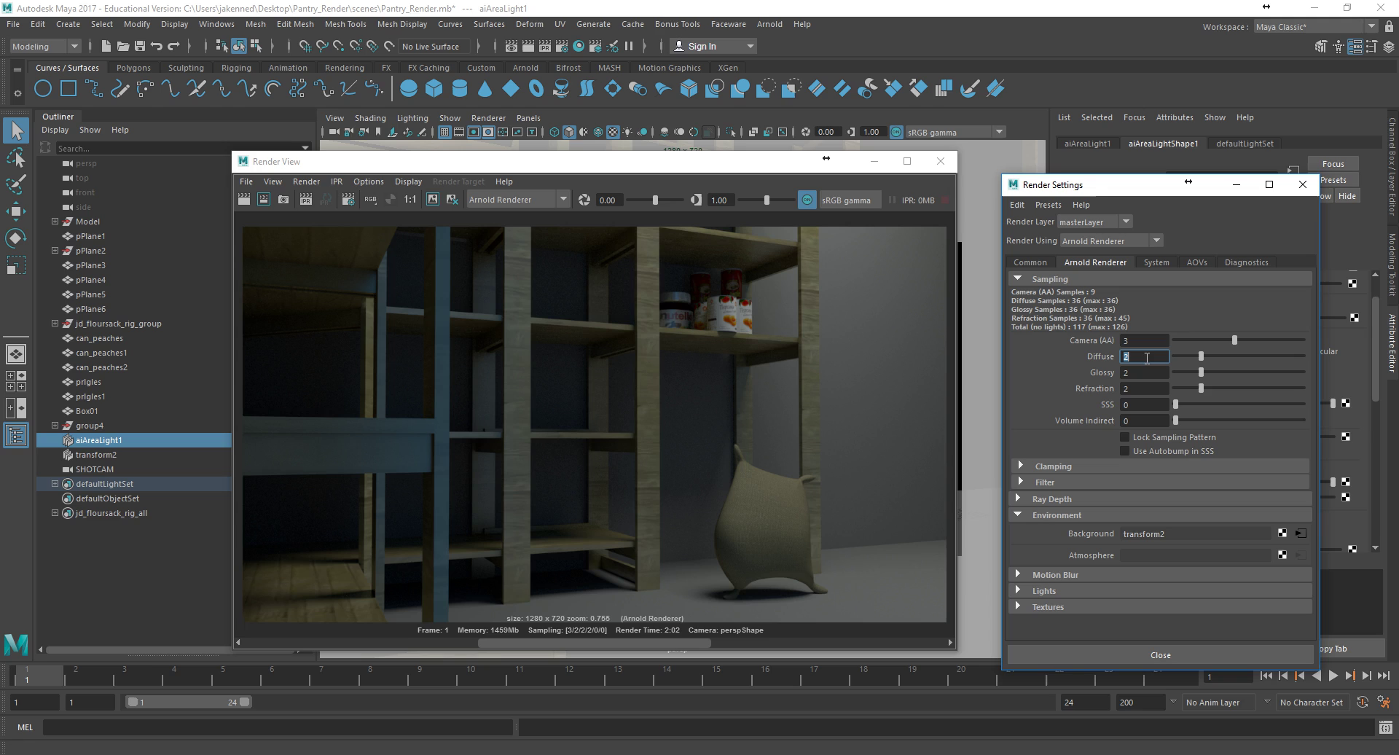
{"action": "double_click", "coordinate": [1142, 339]}
{"action": "key", "text": "Return"}
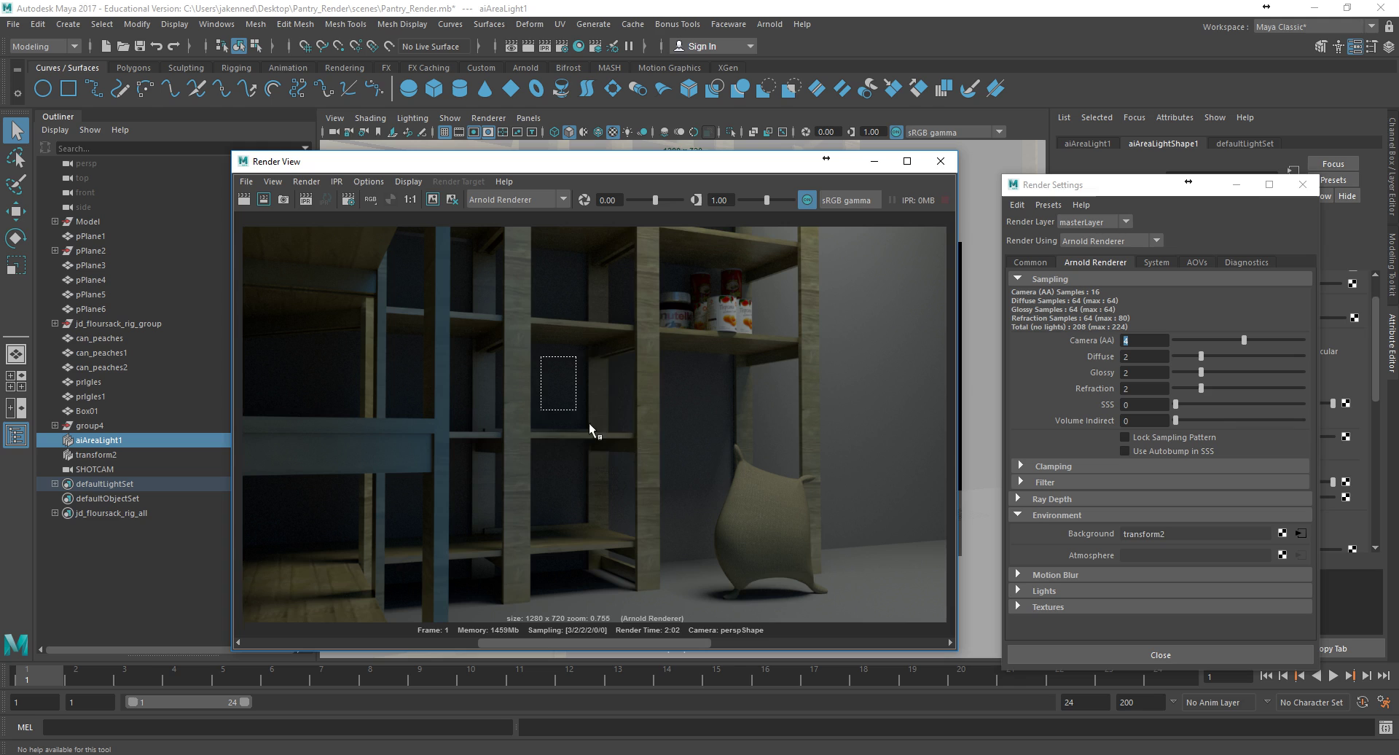
Mark a region around the middle shelf between the posts and the back wall, and render only that region
{"action": "left_click_drag", "start_coordinate": [590, 424], "coordinate": [707, 501]}
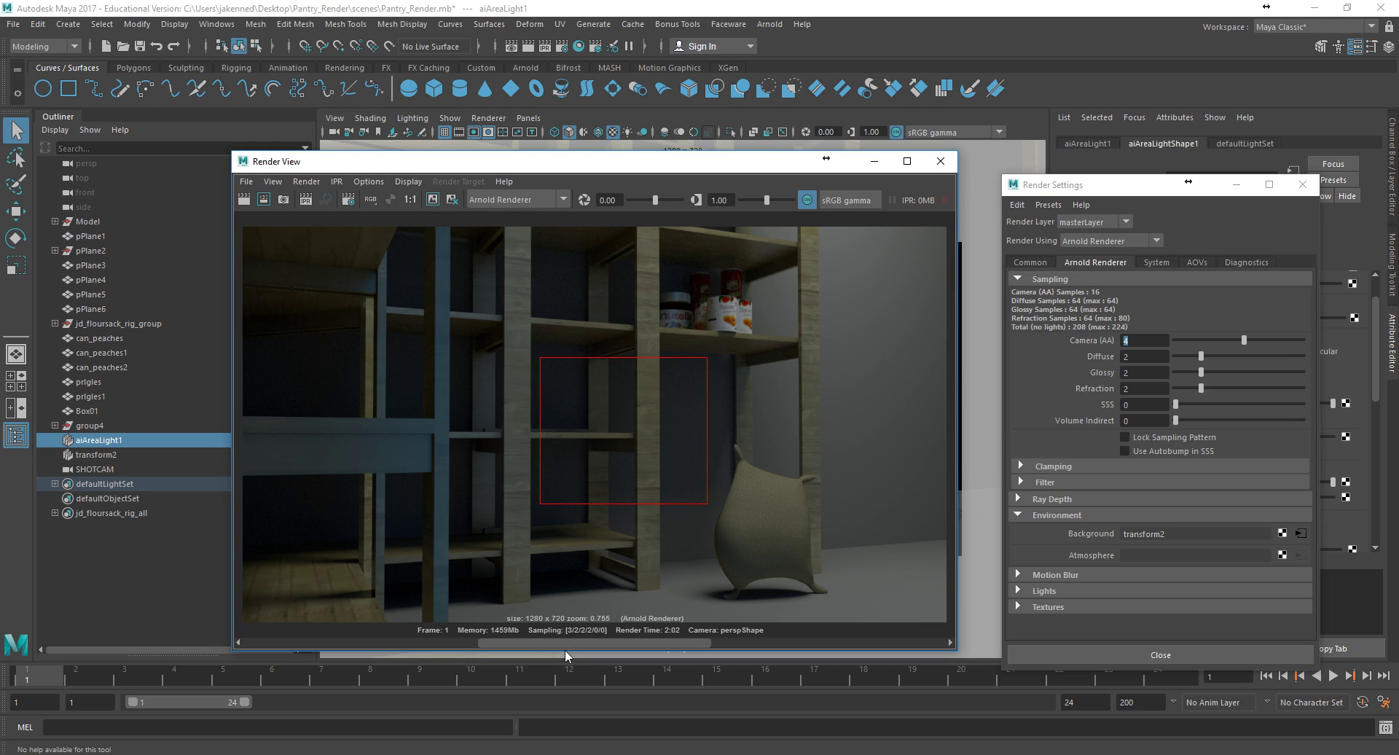
{"action": "left_click", "coordinate": [433, 201]}
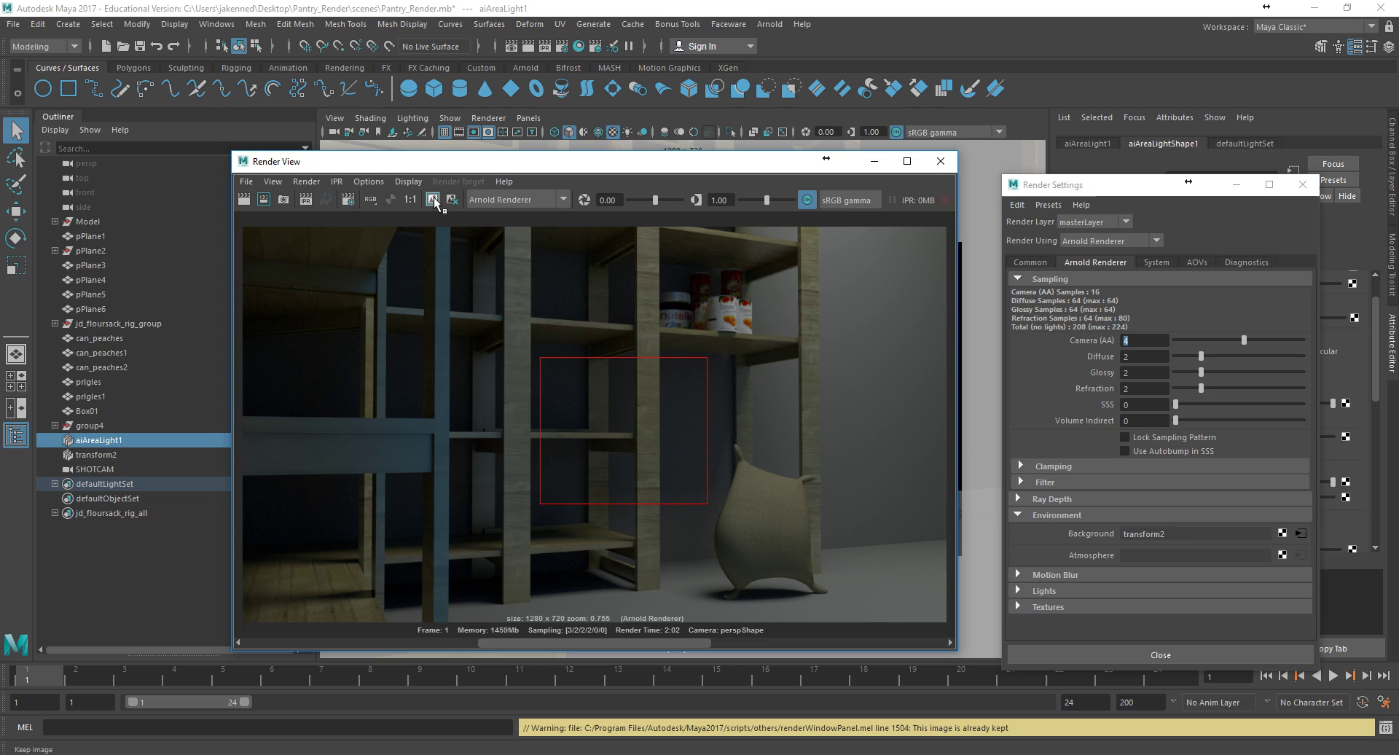
{"action": "left_click", "coordinate": [266, 202]}
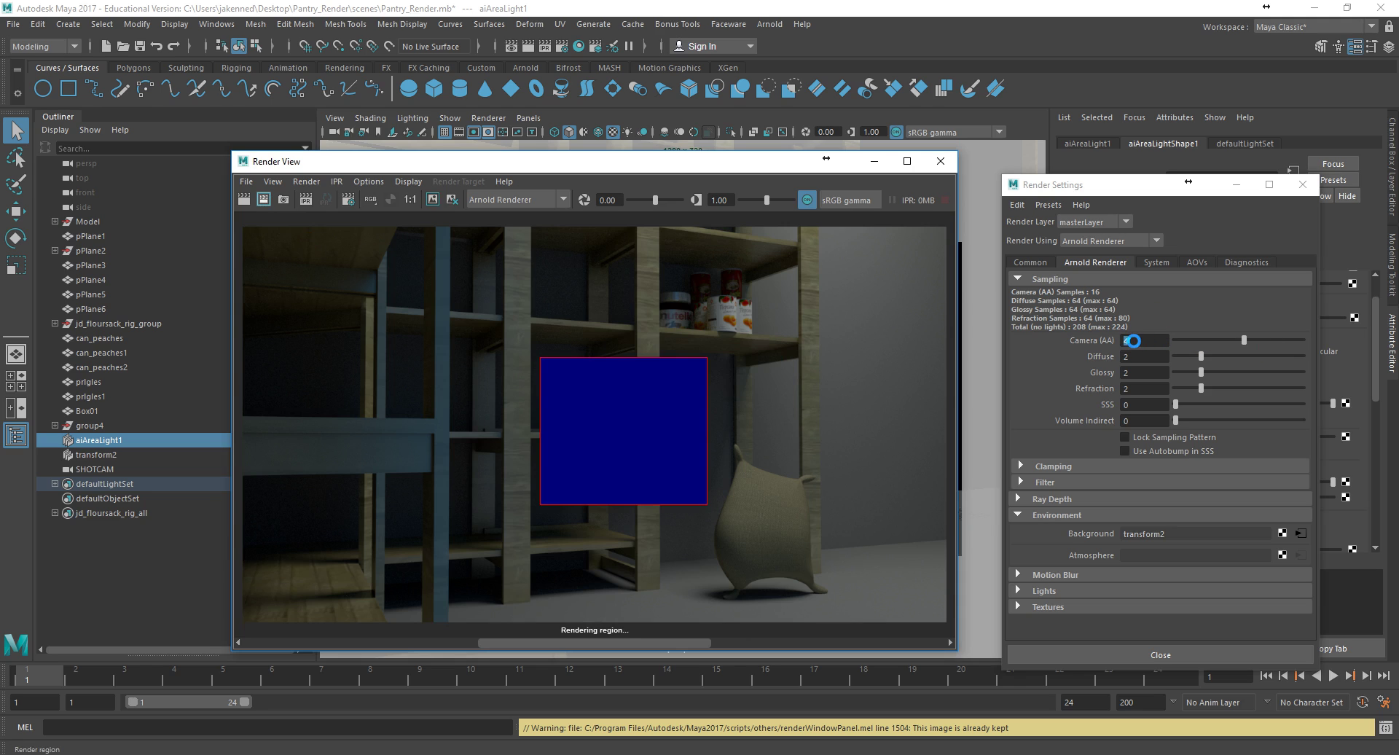
{"action": "double_click", "coordinate": [1127, 340]}
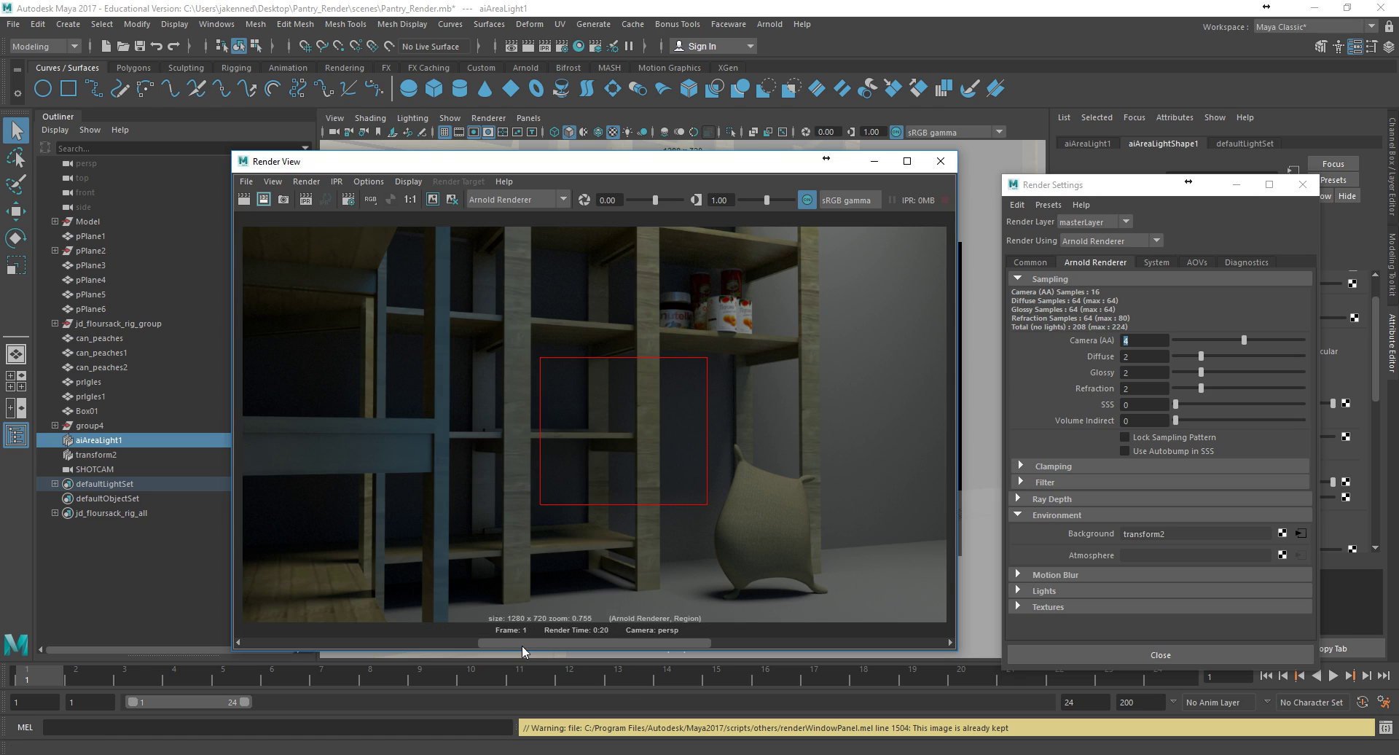
Compare the new region render with the kept full-frame render and keep its image
{"action": "left_click_drag", "start_coordinate": [522, 645], "coordinate": [459, 646]}
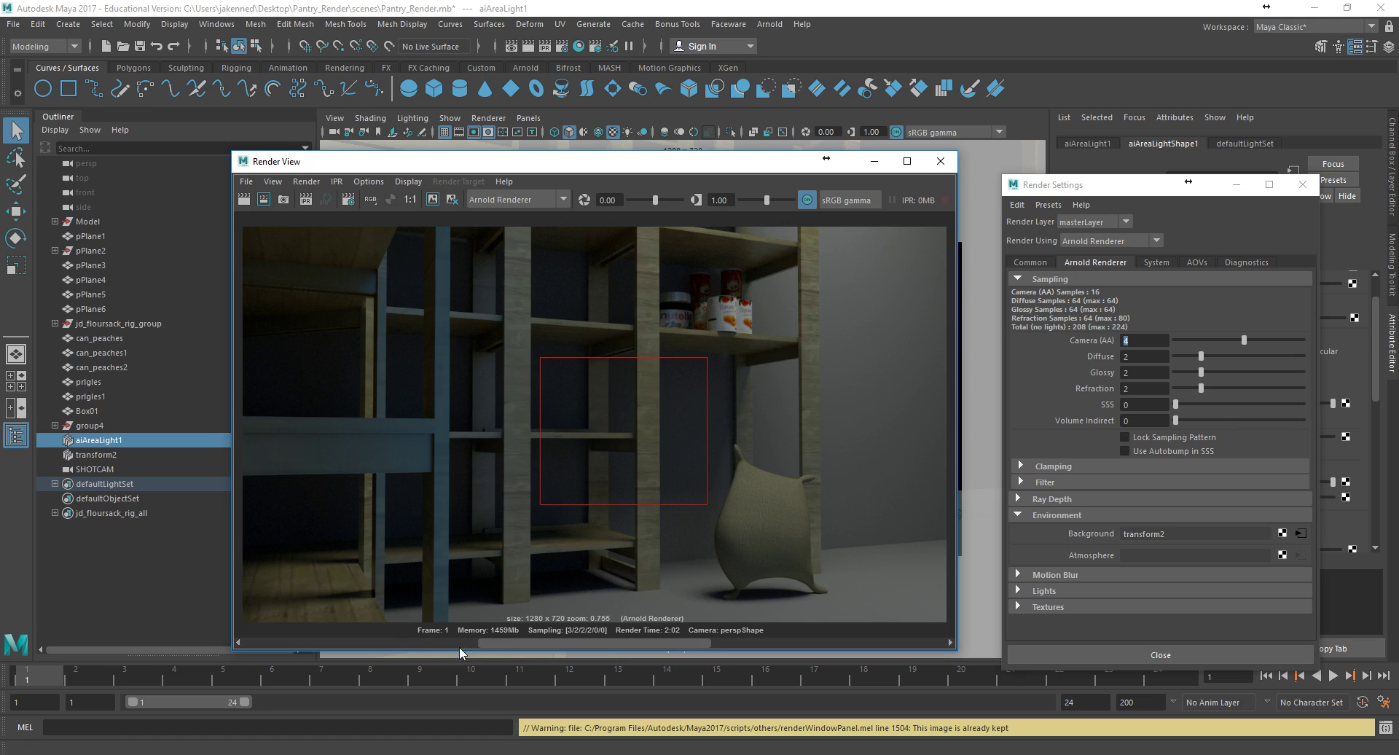
{"action": "left_click_drag", "start_coordinate": [603, 654], "coordinate": [364, 642]}
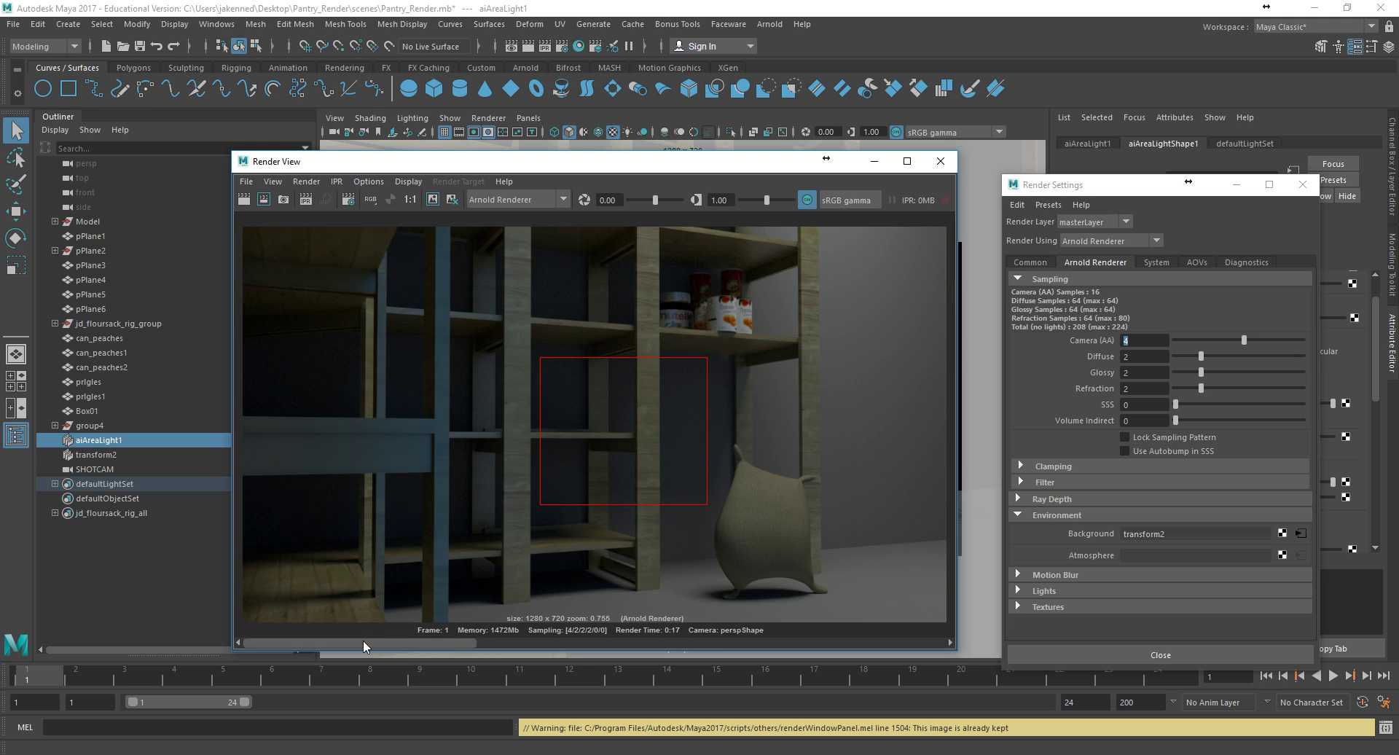
{"action": "left_click", "coordinate": [434, 199]}
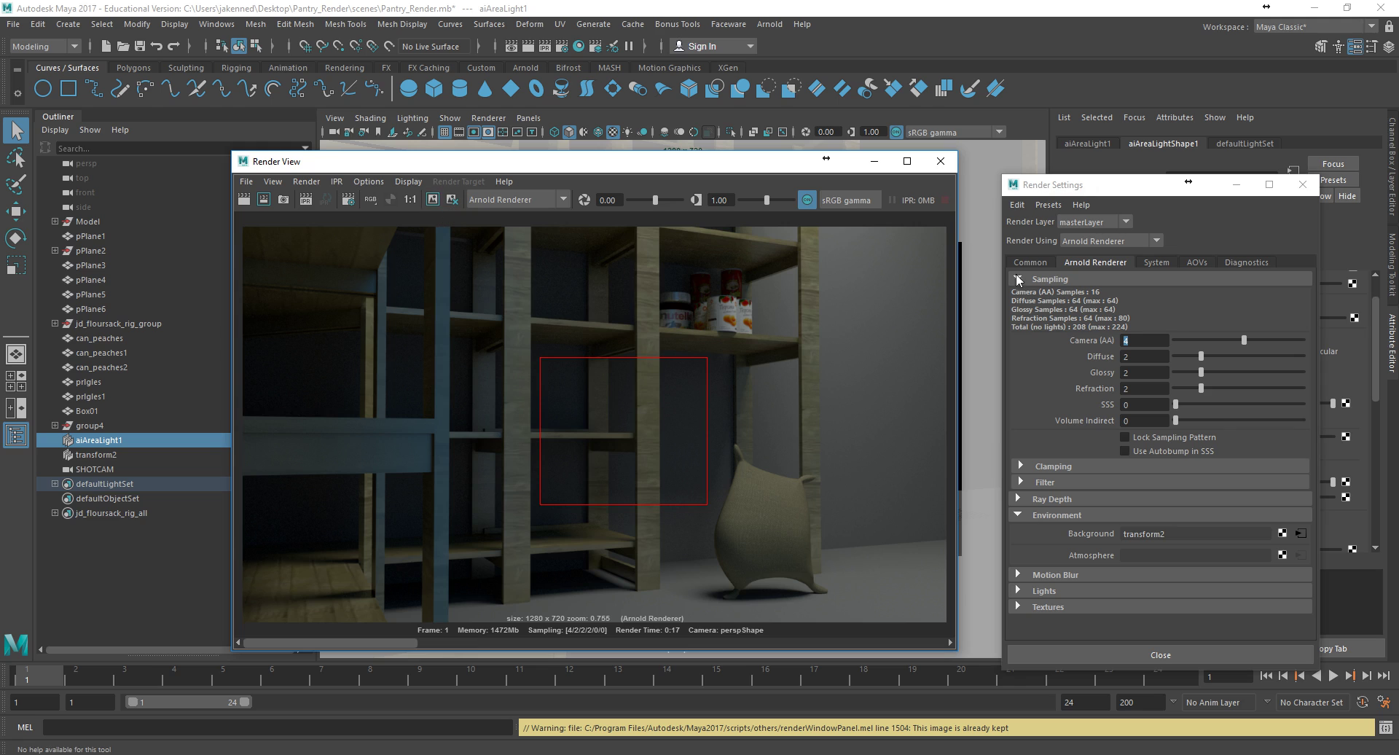
Set the Camera (AA) samples to 3 and the Diffuse samples to 3
{"action": "double_click", "coordinate": [1125, 340]}
{"action": "type", "text": "3"}
{"action": "key", "text": "Return"}
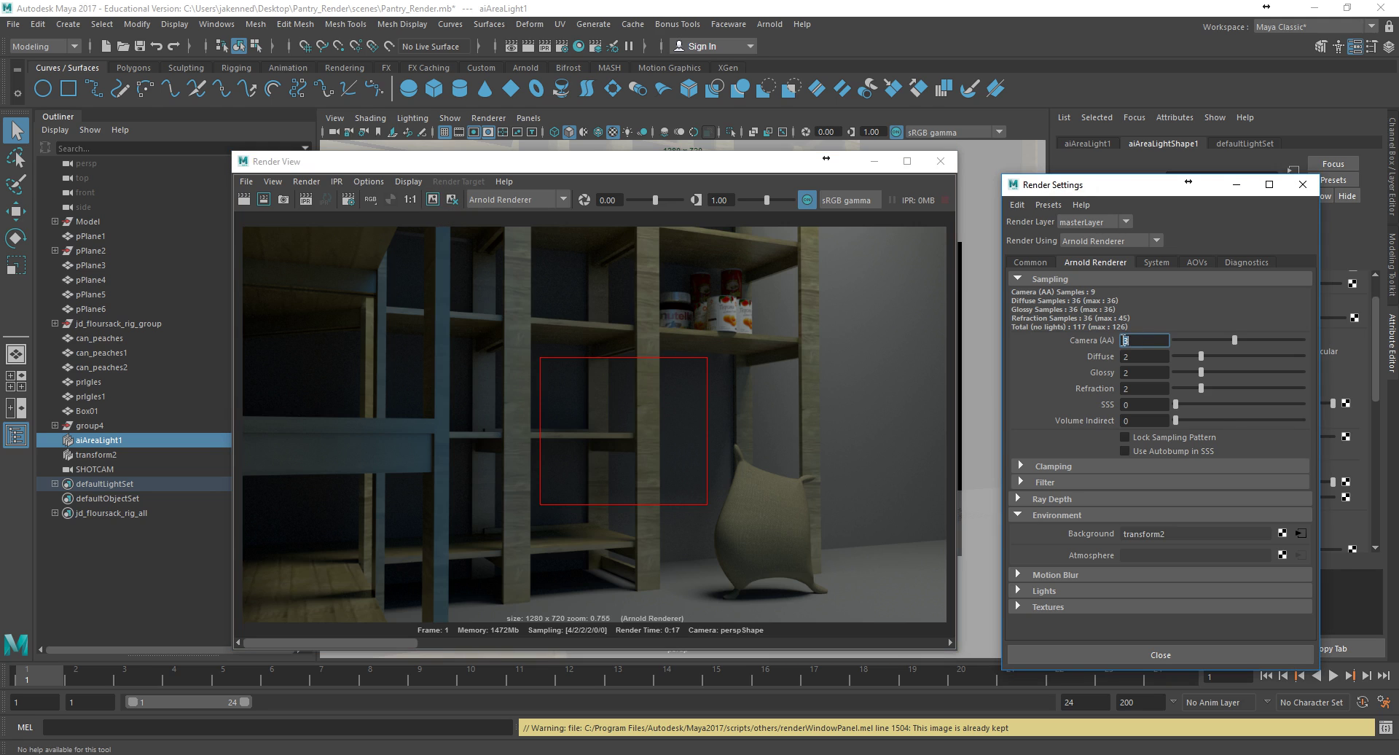
{"action": "double_click", "coordinate": [1128, 356]}
{"action": "type", "text": "3"}
{"action": "key", "text": "Return"}
Render the marked middle-shelf region again and compare its noise and render time with the kept region render
{"action": "left_click", "coordinate": [264, 199]}
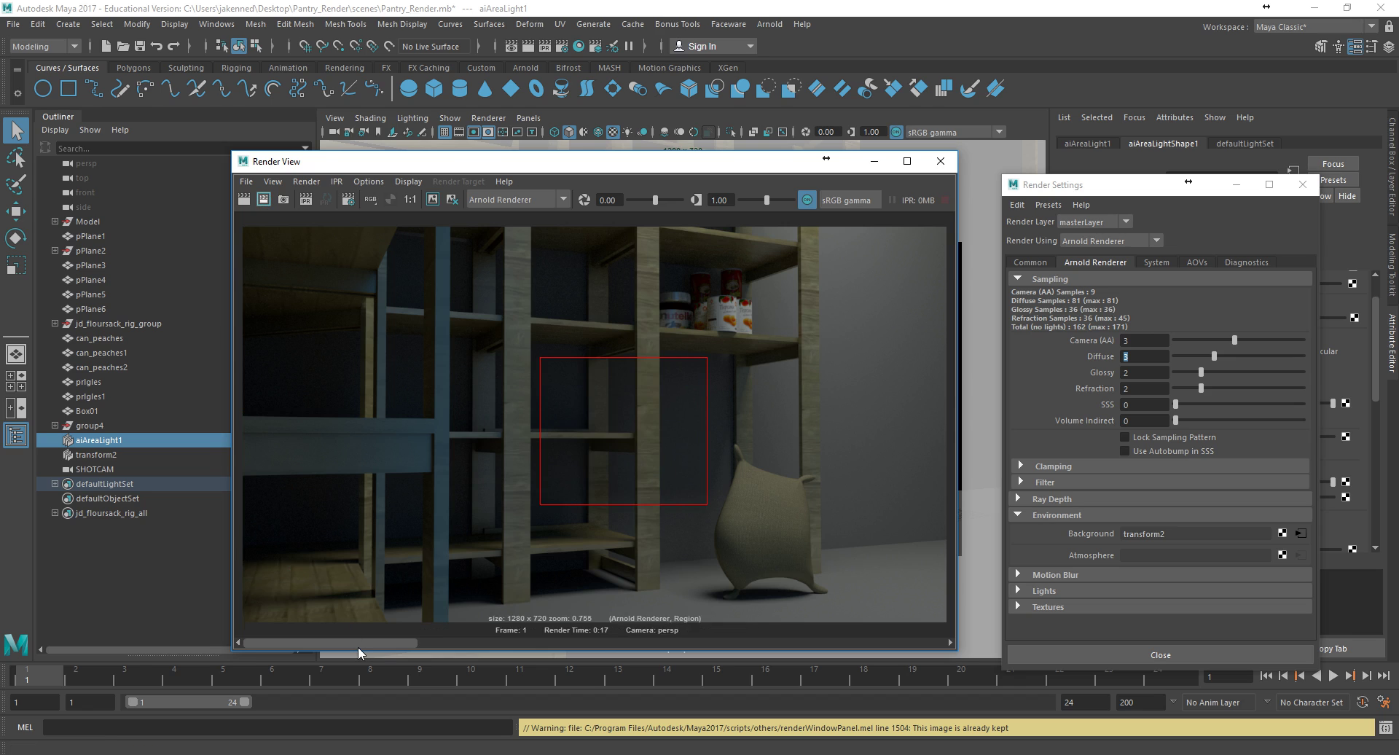
{"action": "left_click_drag", "start_coordinate": [438, 643], "coordinate": [362, 634]}
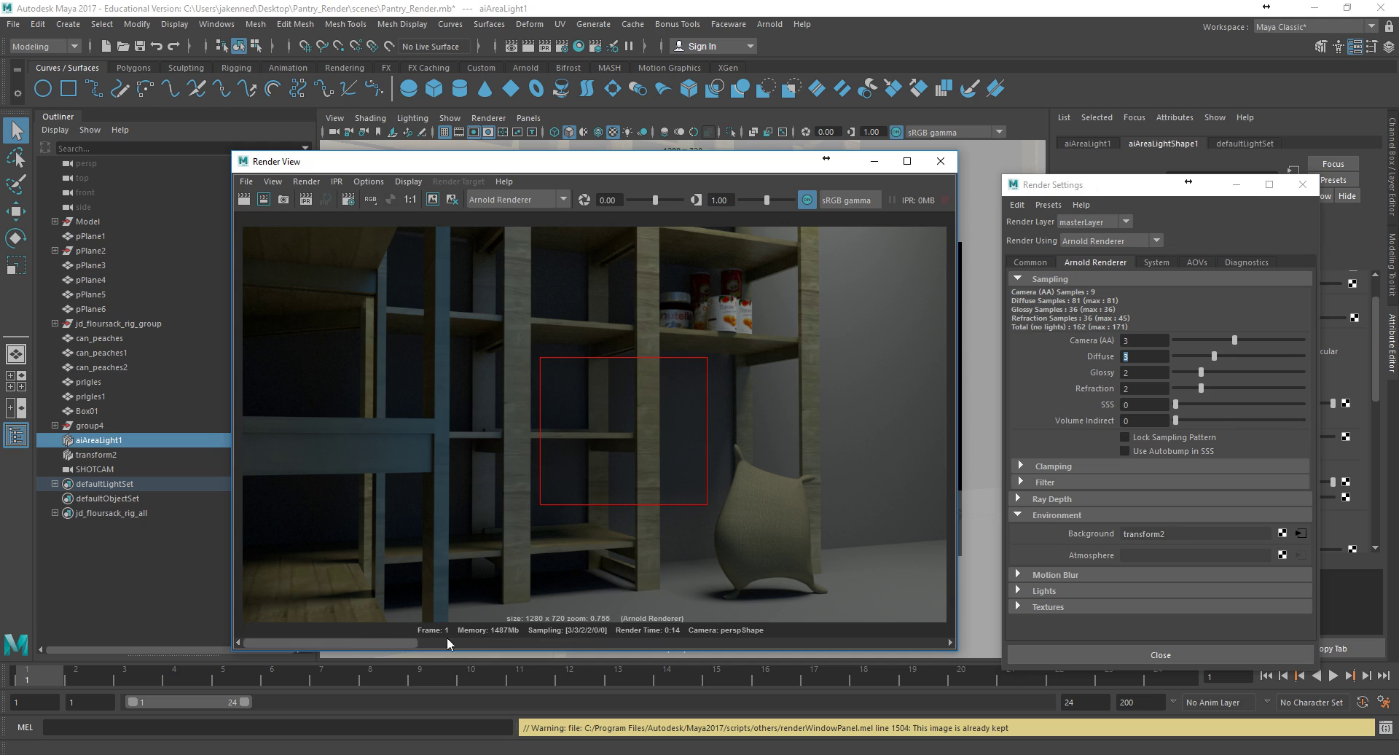
{"action": "left_click_drag", "start_coordinate": [447, 637], "coordinate": [365, 623]}
Render the full frame with the new diffuse samples and compare it with the previous full-frame render
{"action": "left_click", "coordinate": [244, 199]}
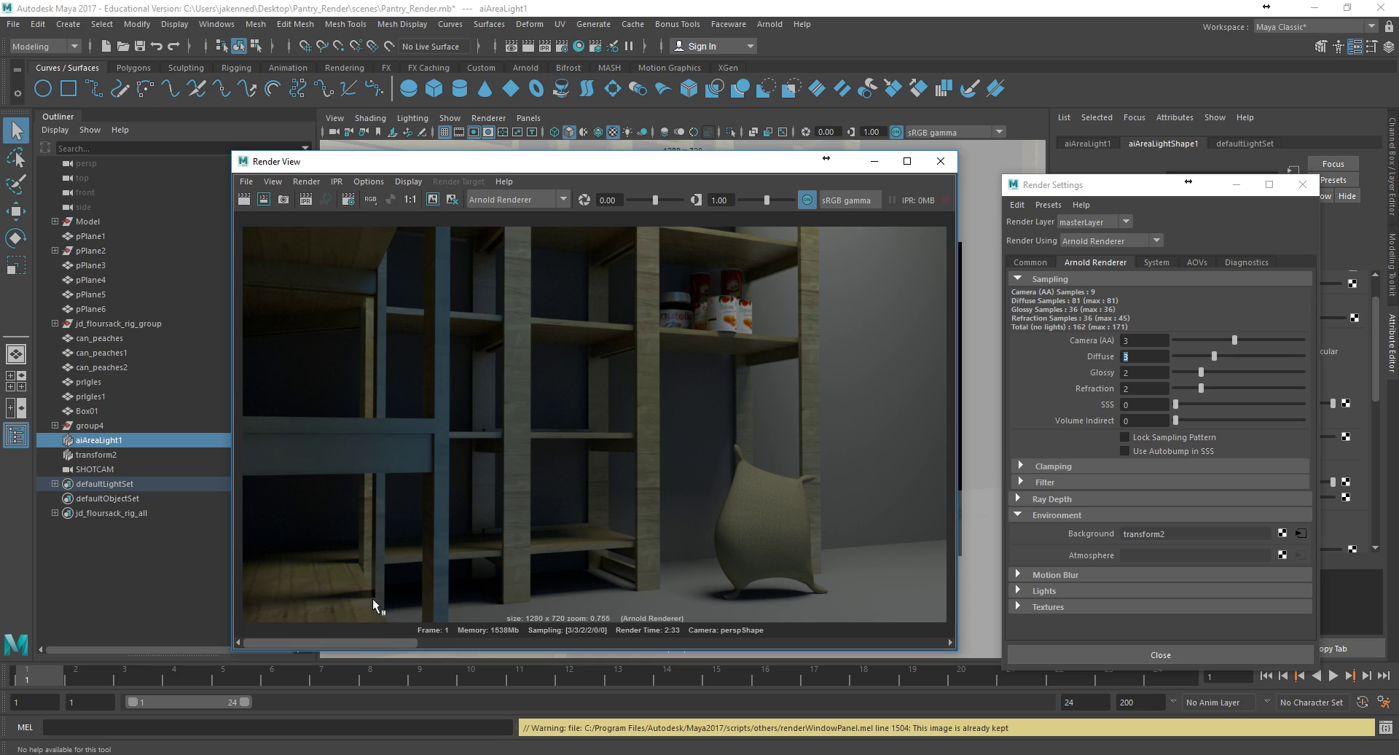
{"action": "left_click_drag", "start_coordinate": [394, 645], "coordinate": [637, 646]}
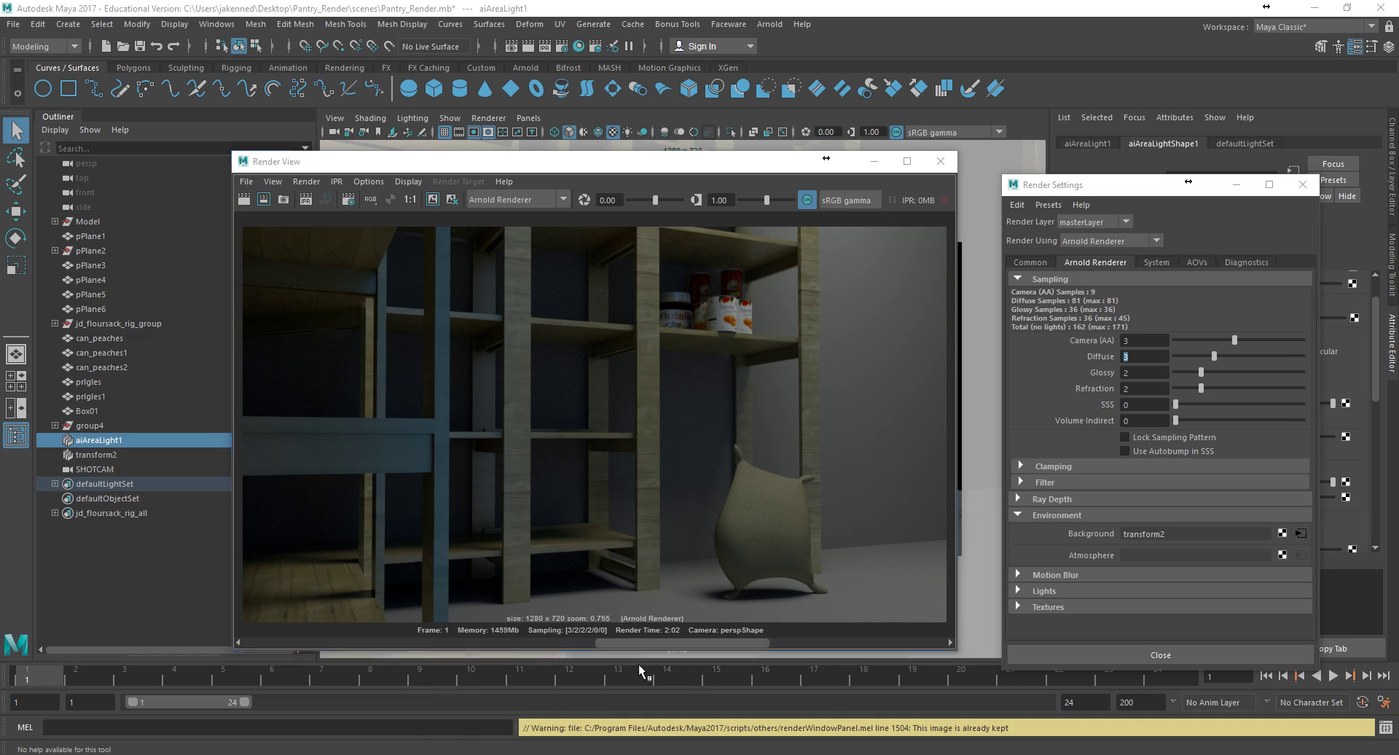
Estimate the animation's total render time in Calculator as 24 × 15 × 2.5 / 60, then close Calculator
{"action": "key", "text": "super"}
{"action": "key", "text": "Escape"}
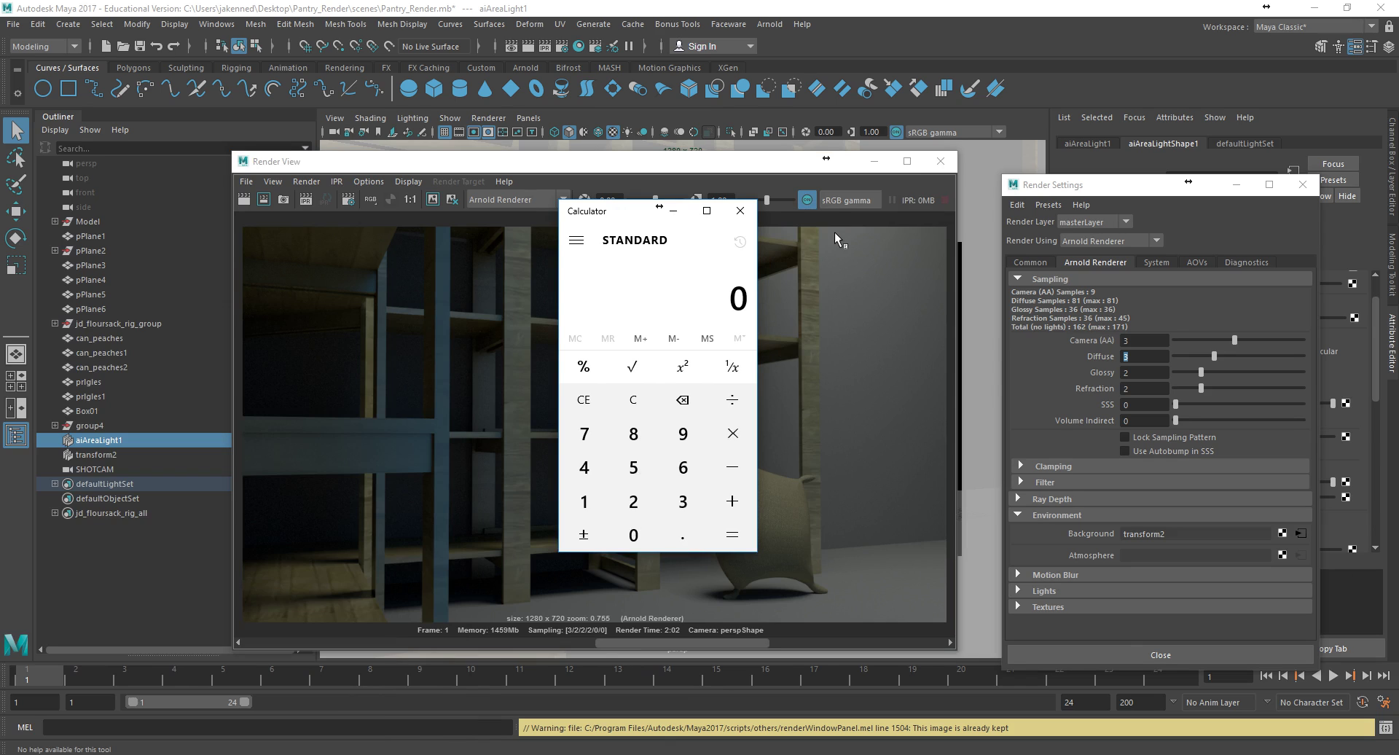
{"action": "type", "text": "24"}
{"action": "type", "text": "*15"}
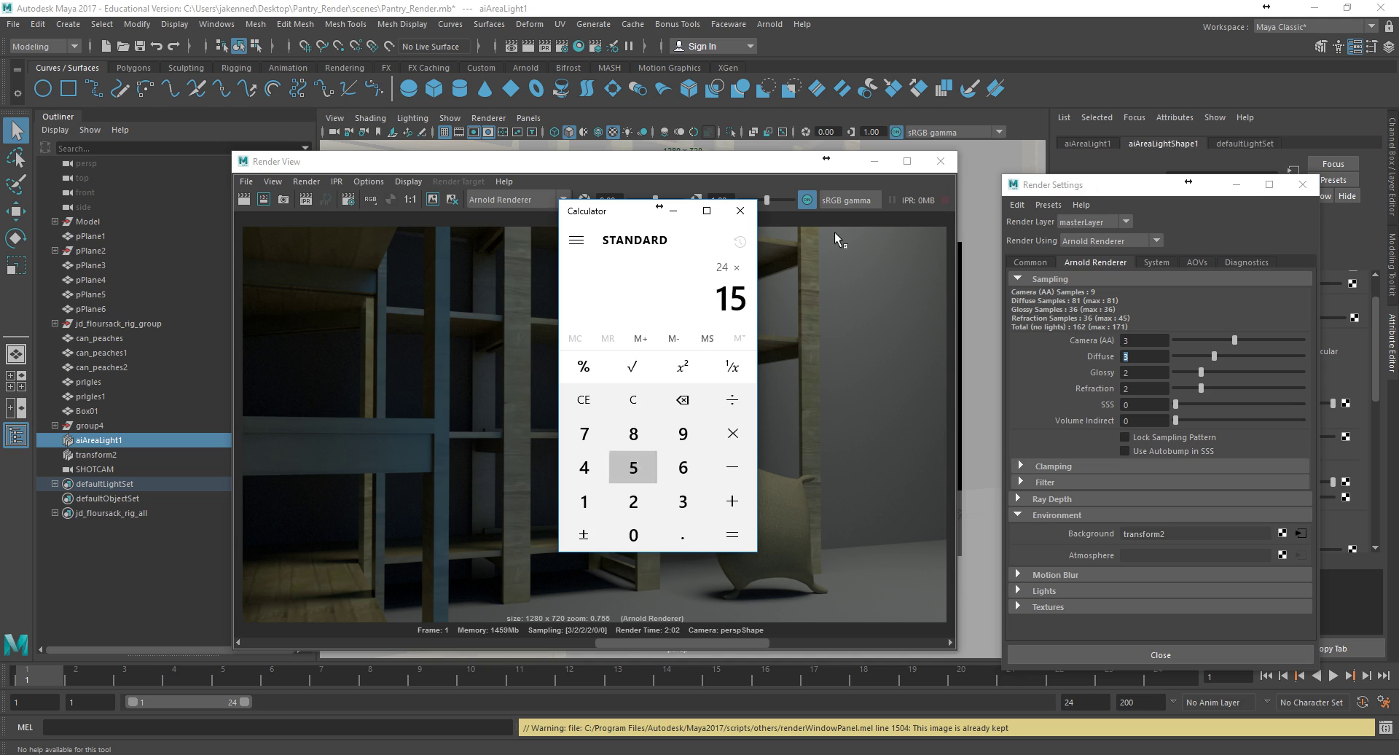
{"action": "key", "text": "Return"}
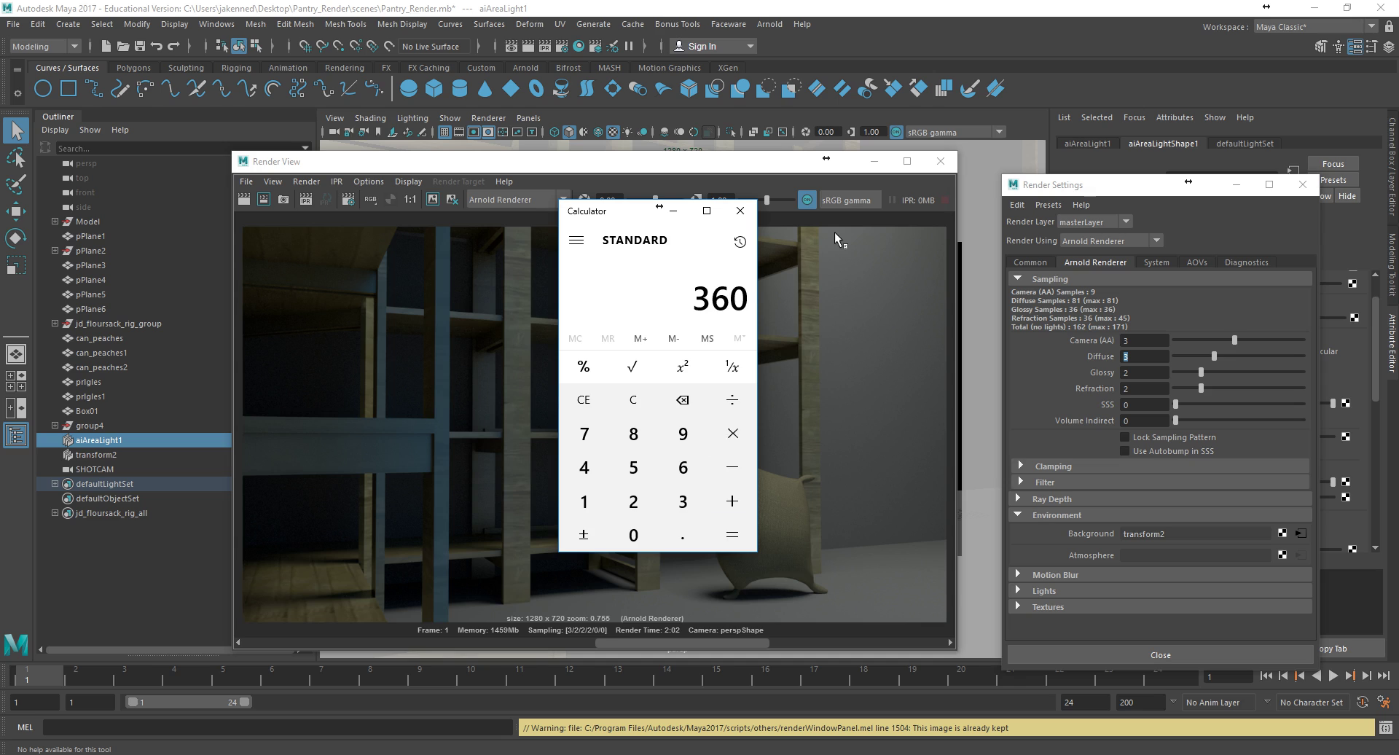
{"action": "type", "text": "*2.5"}
{"action": "key", "text": "Return"}
{"action": "type", "text": "/60"}
{"action": "key", "text": "Return"}
{"action": "left_click_drag", "start_coordinate": [647, 213], "coordinate": [1295, 311]}
{"action": "left_click", "coordinate": [1320, 309]}
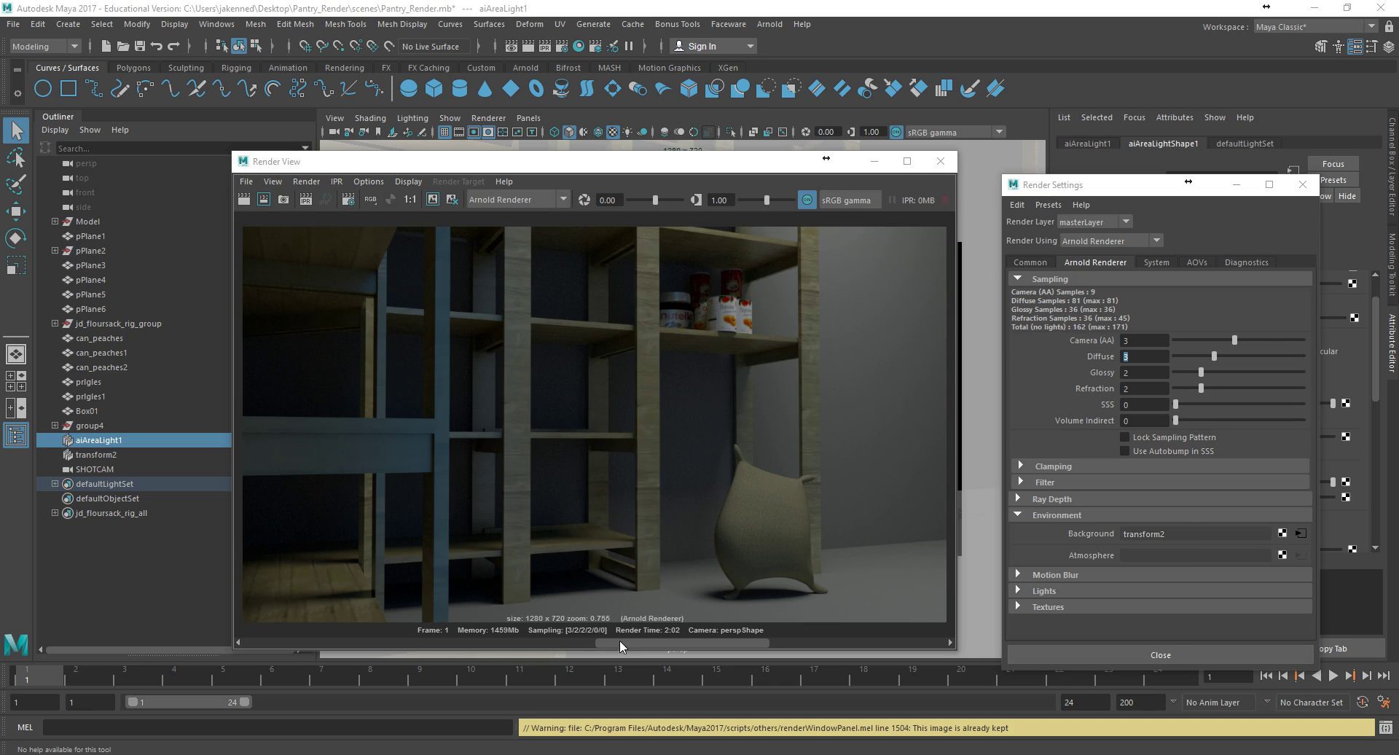
Return to the newest full render, minimize the Render View, and bring up the file output options in the common render settings
{"action": "left_click_drag", "start_coordinate": [620, 642], "coordinate": [312, 653]}
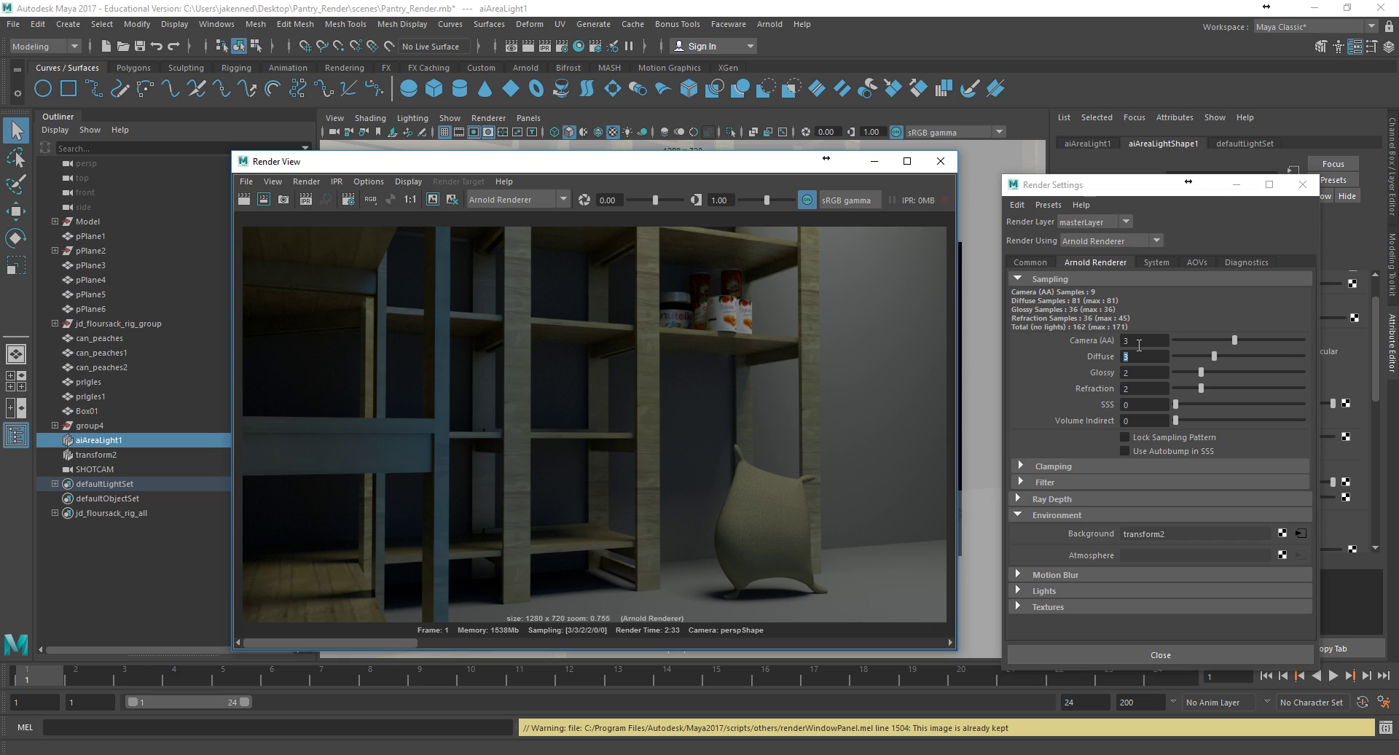
{"action": "left_click_drag", "start_coordinate": [1054, 188], "coordinate": [690, 144]}
{"action": "left_click", "coordinate": [874, 161]}
{"action": "left_click", "coordinate": [605, 221]}
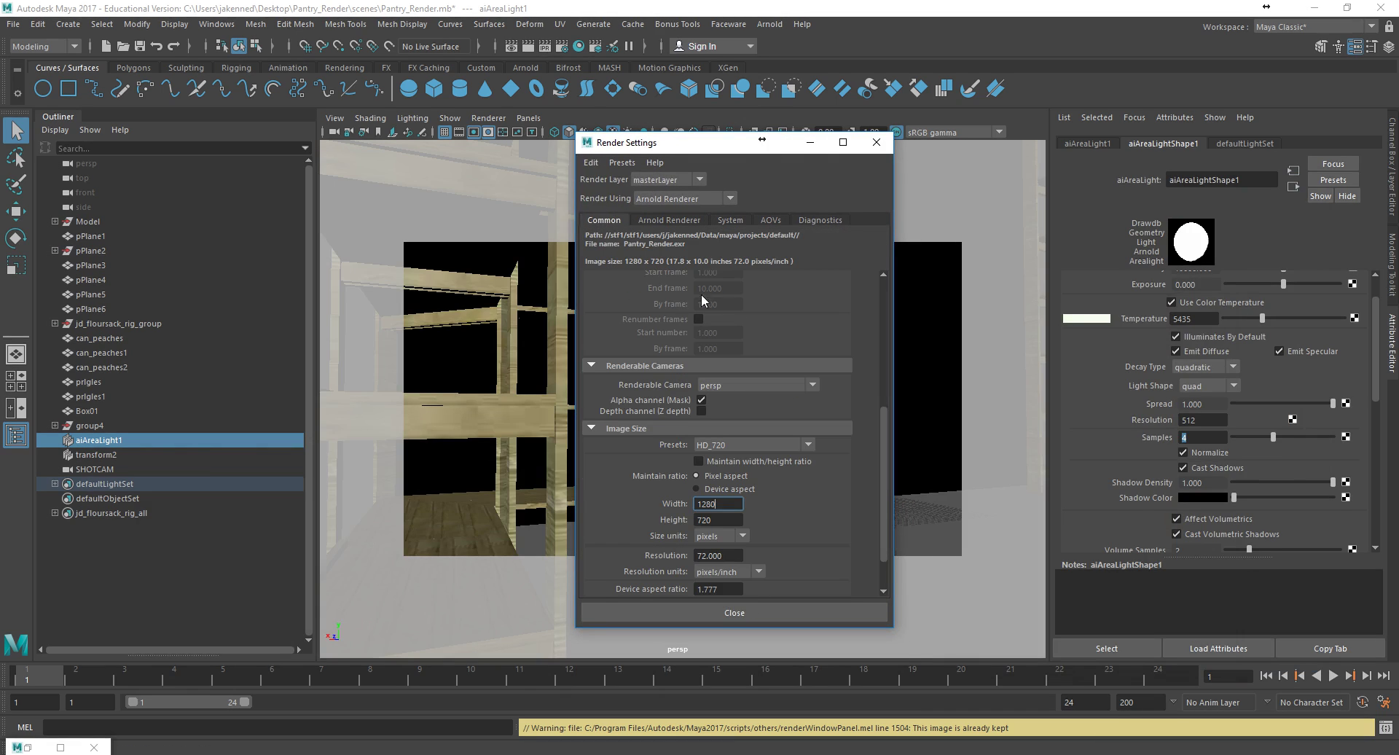
{"action": "scroll", "coordinate": [717, 301], "scroll_direction": "up", "scroll_amount": 5}
Set the render output's file name prefix to Pantry_Shot_01
{"action": "left_click", "coordinate": [811, 298]}
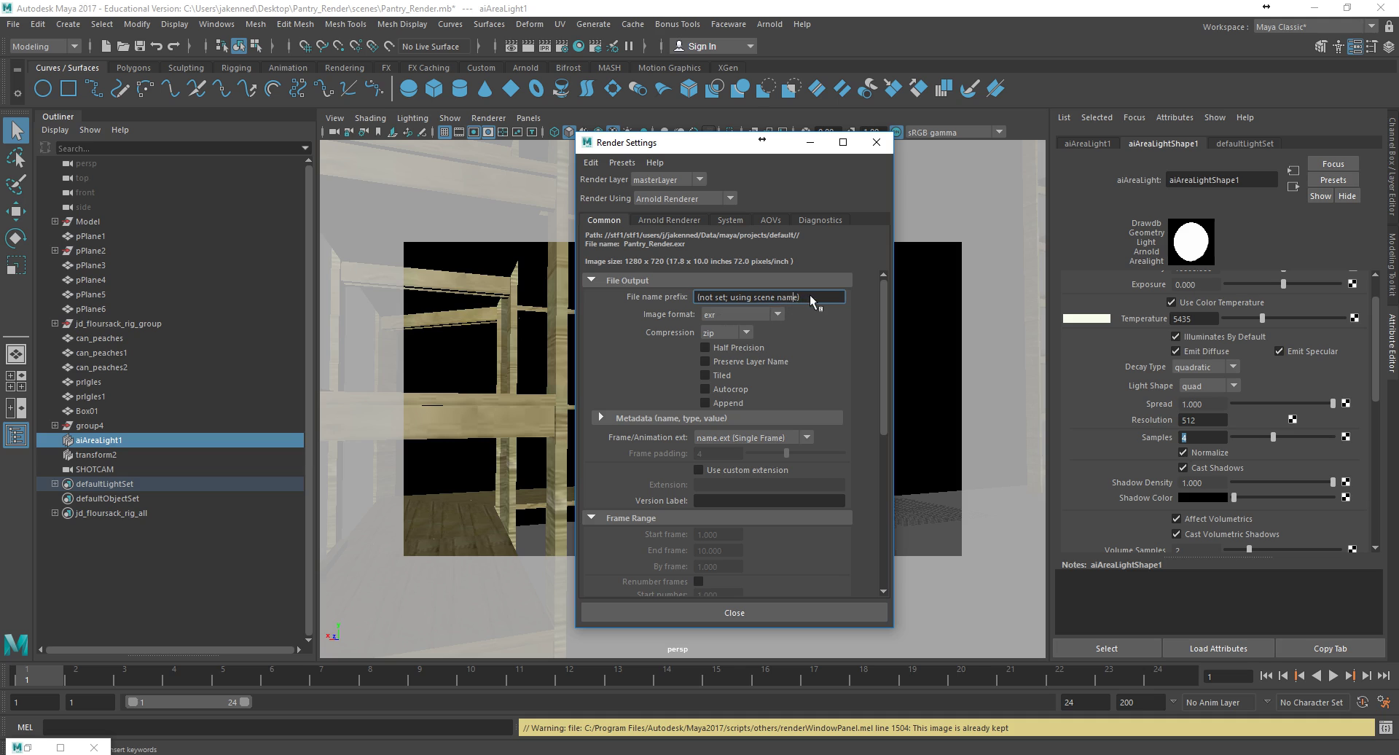
{"action": "left_click_drag", "start_coordinate": [811, 298], "coordinate": [638, 295]}
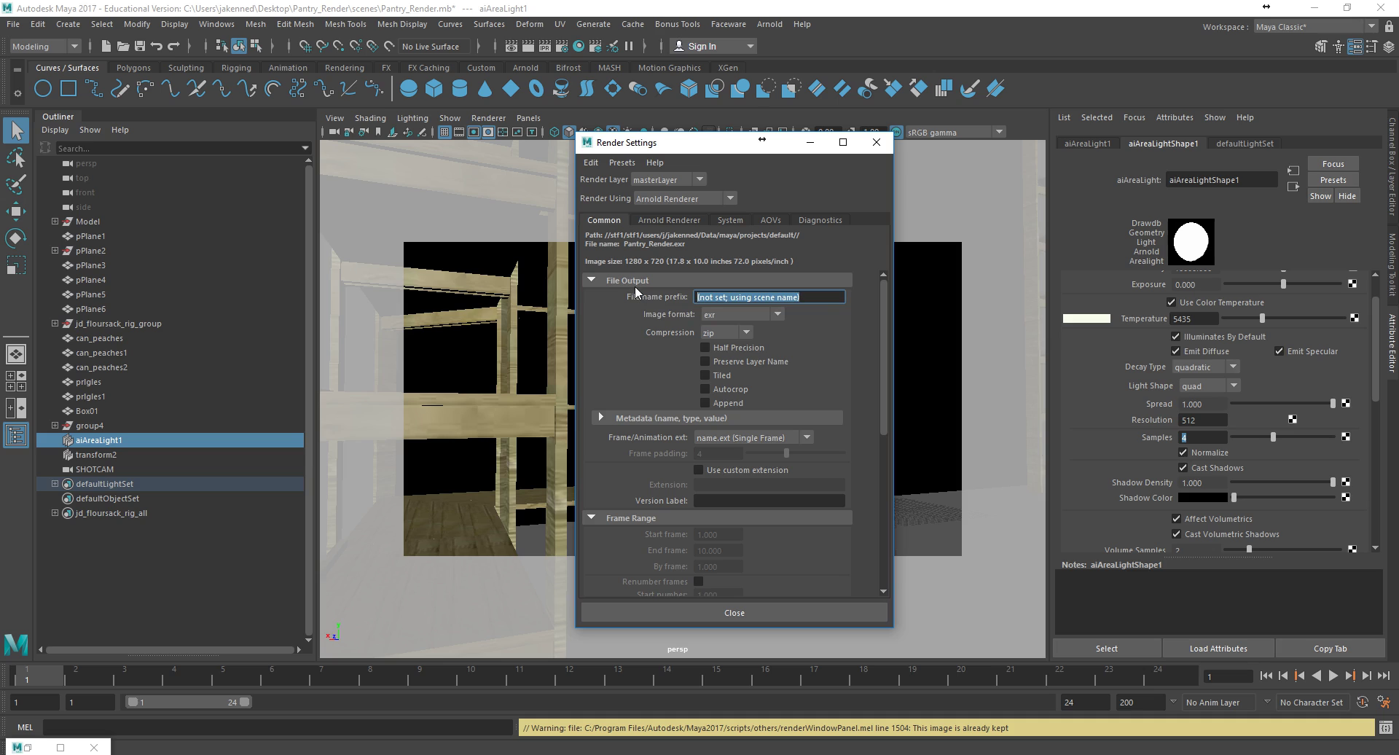
{"action": "type", "text": "Pantry_"}
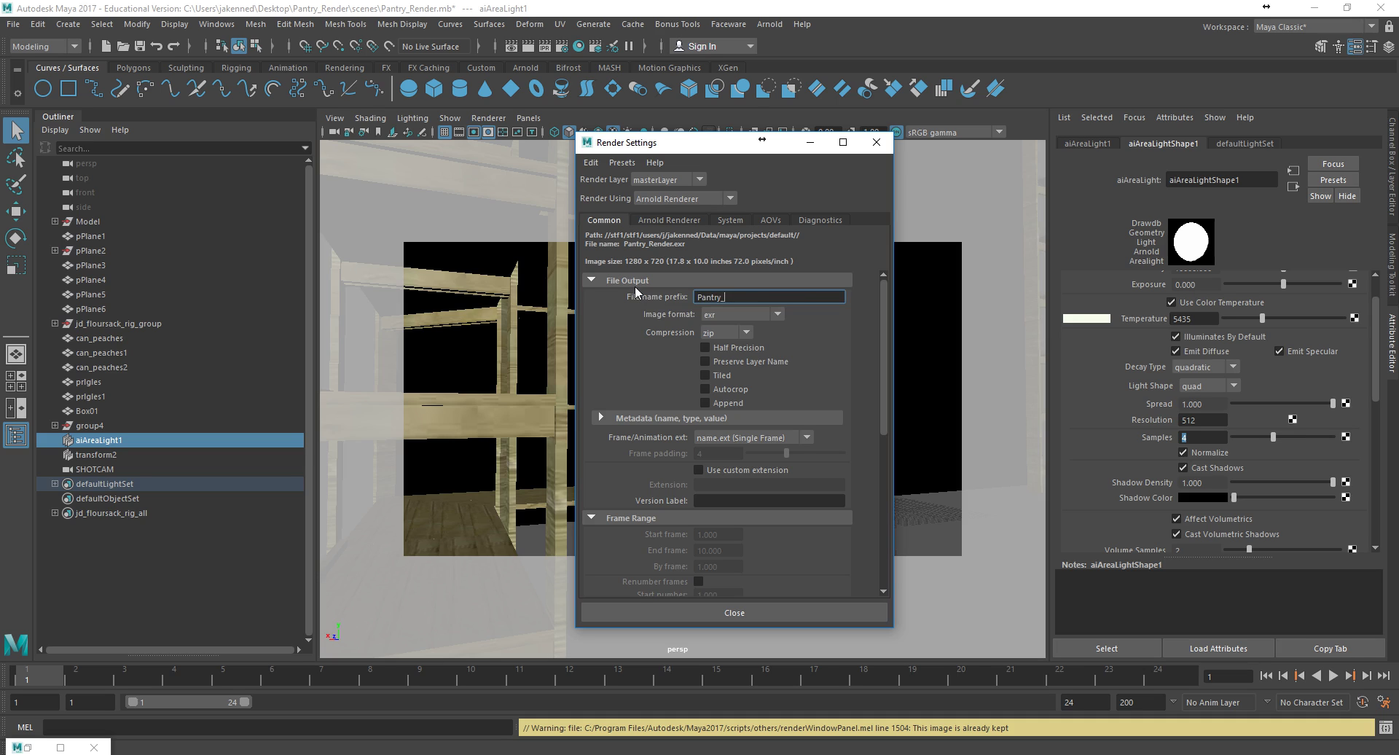
{"action": "type", "text": "Scene"}
{"action": "type", "text": "_01"}
{"action": "key", "text": "BackSpace"}
{"action": "key", "text": "BackSpace"}
{"action": "key", "text": "BackSpace"}
{"action": "key", "text": "BackSpace"}
{"action": "key", "text": "BackSpace"}
{"action": "key", "text": "BackSpace"}
{"action": "key", "text": "BackSpace"}
{"action": "key", "text": "BackSpace"}
{"action": "type", "text": "hot_01"}
Keep exr as the image format and set its compression to none
{"action": "left_click", "coordinate": [727, 313]}
{"action": "left_click", "coordinate": [727, 314]}
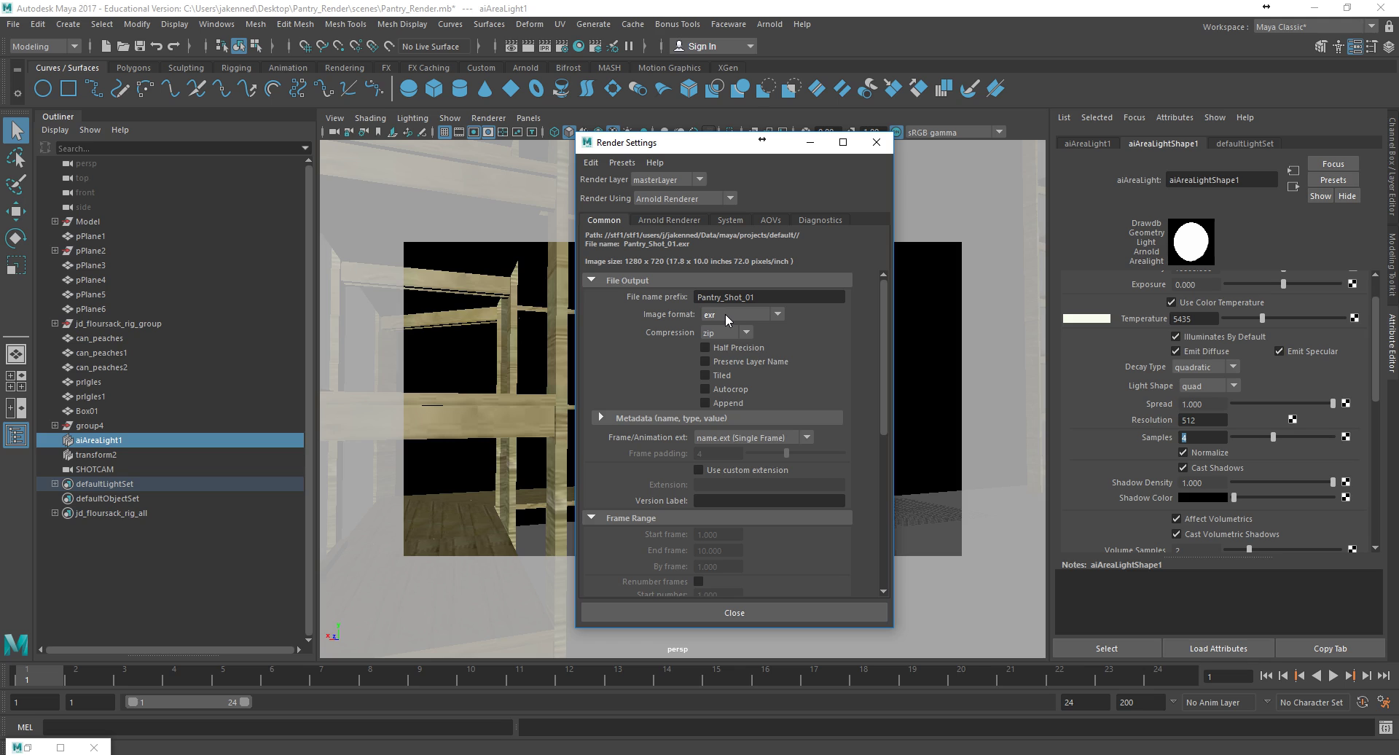
{"action": "left_click", "coordinate": [721, 332]}
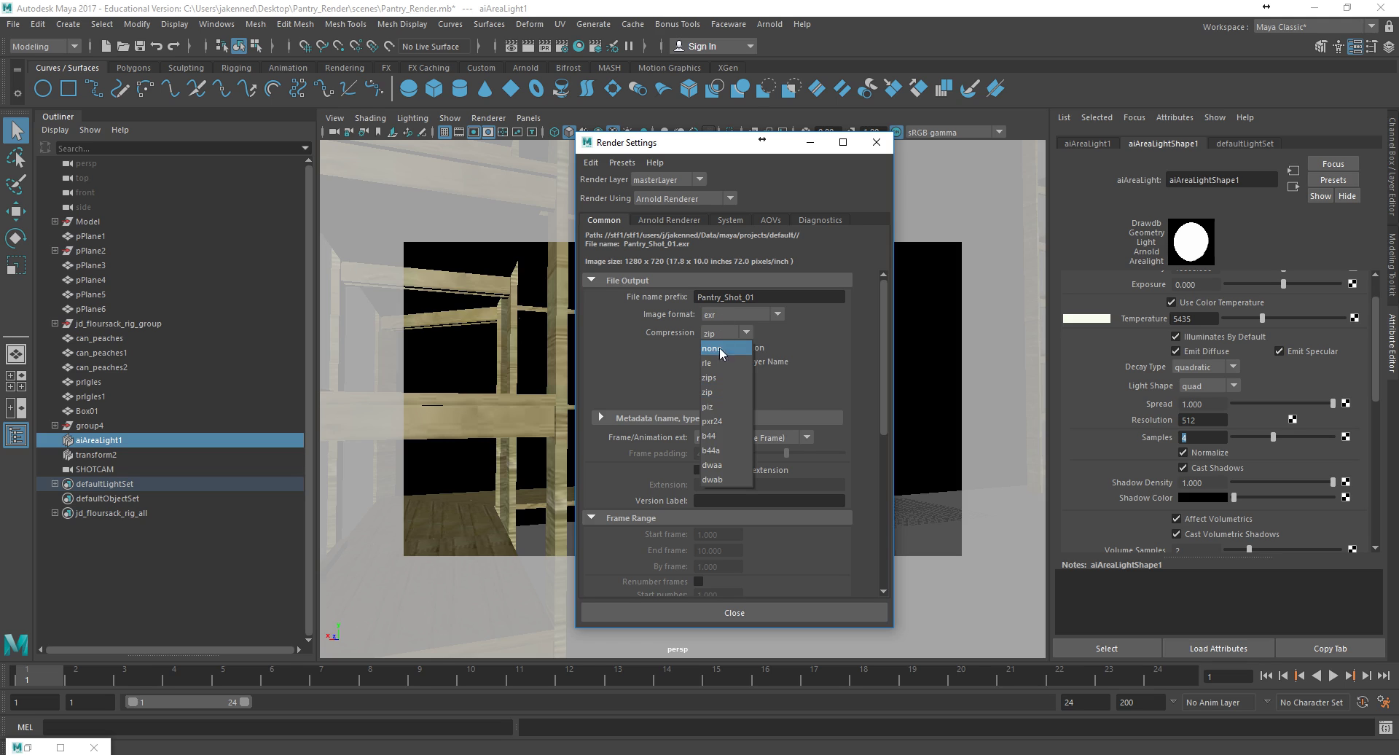
{"action": "left_click", "coordinate": [731, 348]}
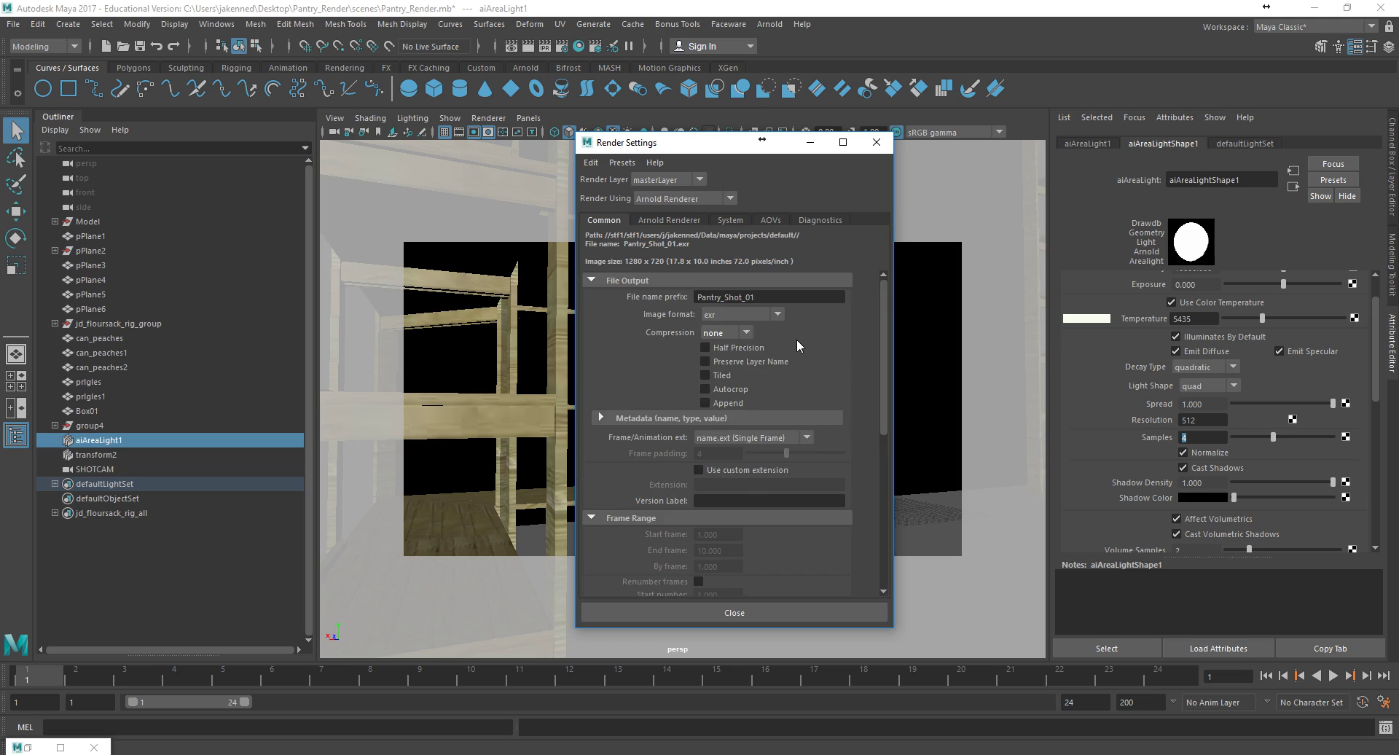
Set the frame/animation extension to name_#.ext with a frame padding of 3
{"action": "scroll", "coordinate": [798, 339], "scroll_direction": "down", "scroll_amount": 2}
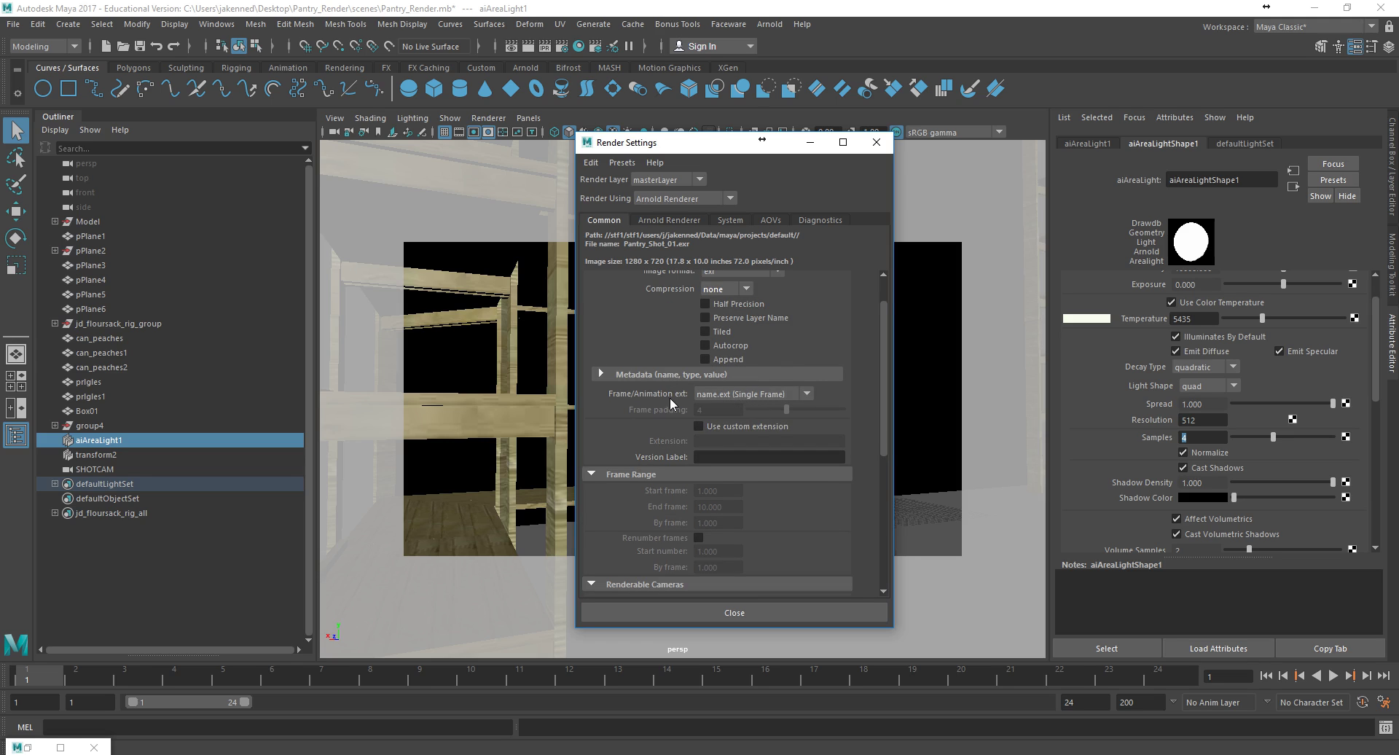
{"action": "left_click", "coordinate": [720, 395]}
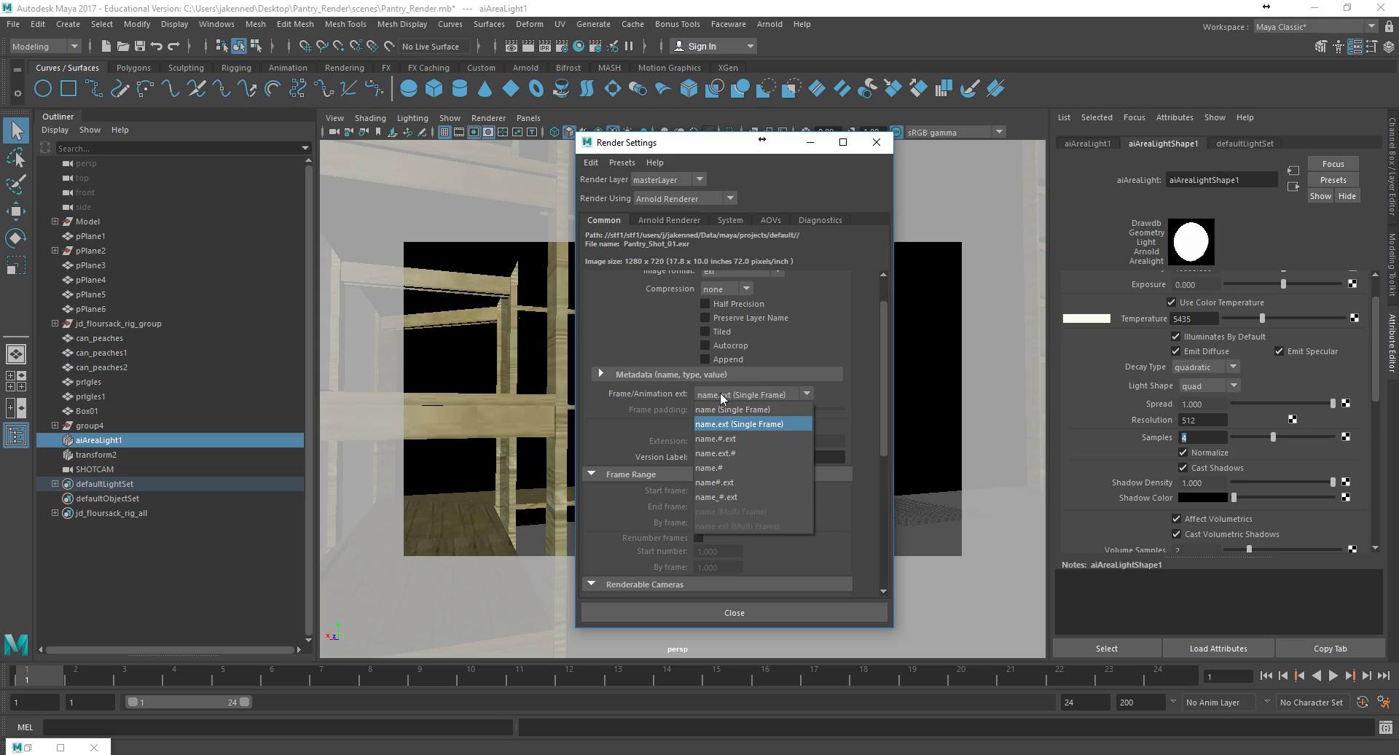
{"action": "left_click", "coordinate": [733, 497]}
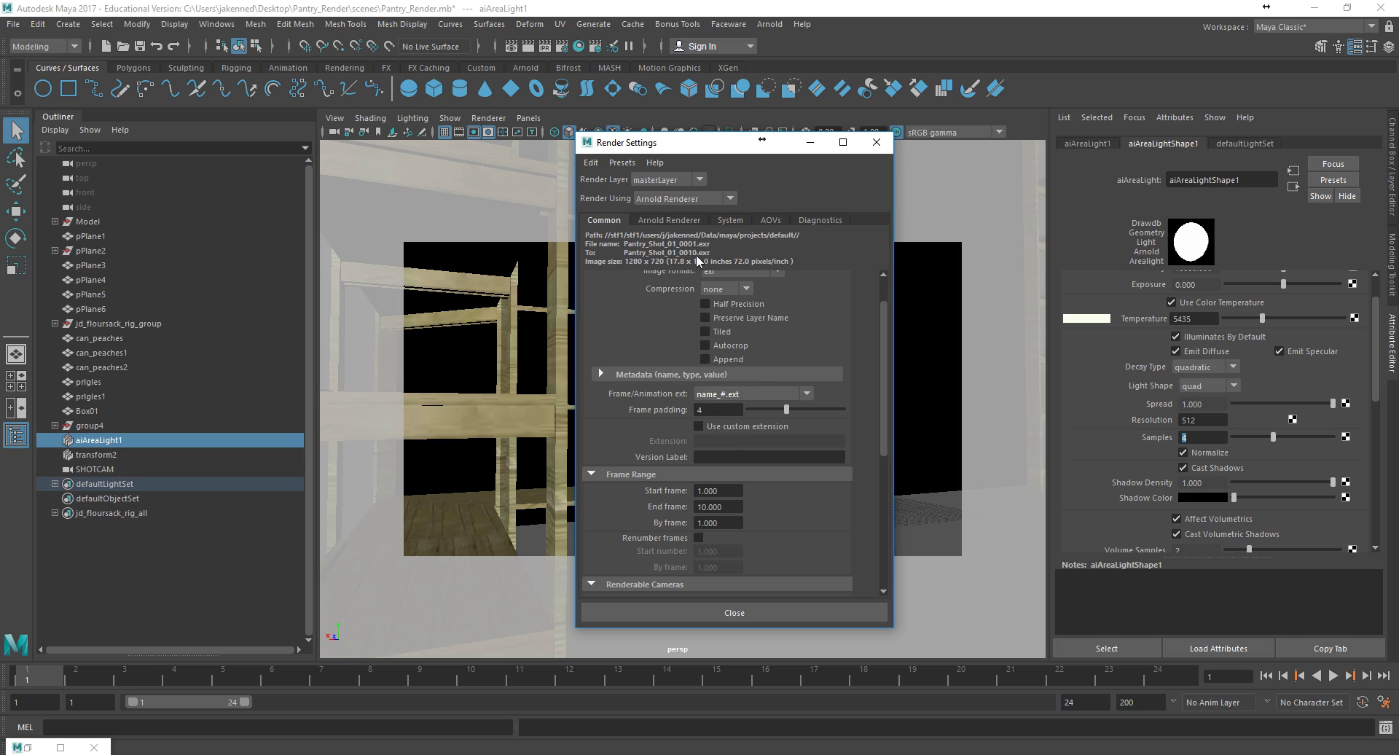
{"action": "left_click_drag", "start_coordinate": [787, 413], "coordinate": [777, 414]}
Set the render frame range's end frame to 24
{"action": "left_click", "coordinate": [725, 509]}
{"action": "type", "text": "24"}
{"action": "key", "text": "shift+Tab"}
Review the renderable camera, image size and Arnold sampling values, returning to the common render settings
{"action": "left_click_drag", "start_coordinate": [882, 419], "coordinate": [870, 524]}
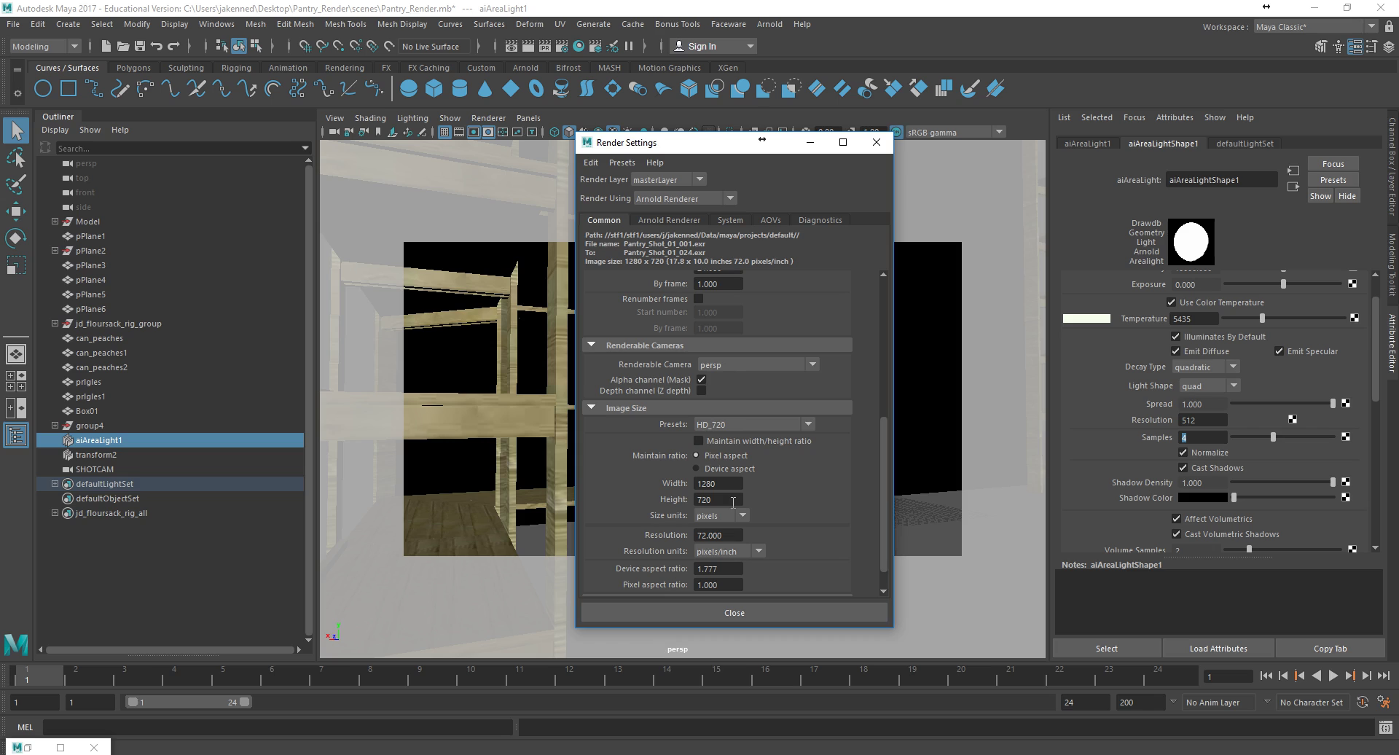
{"action": "scroll", "coordinate": [885, 503], "scroll_direction": "down", "scroll_amount": 2}
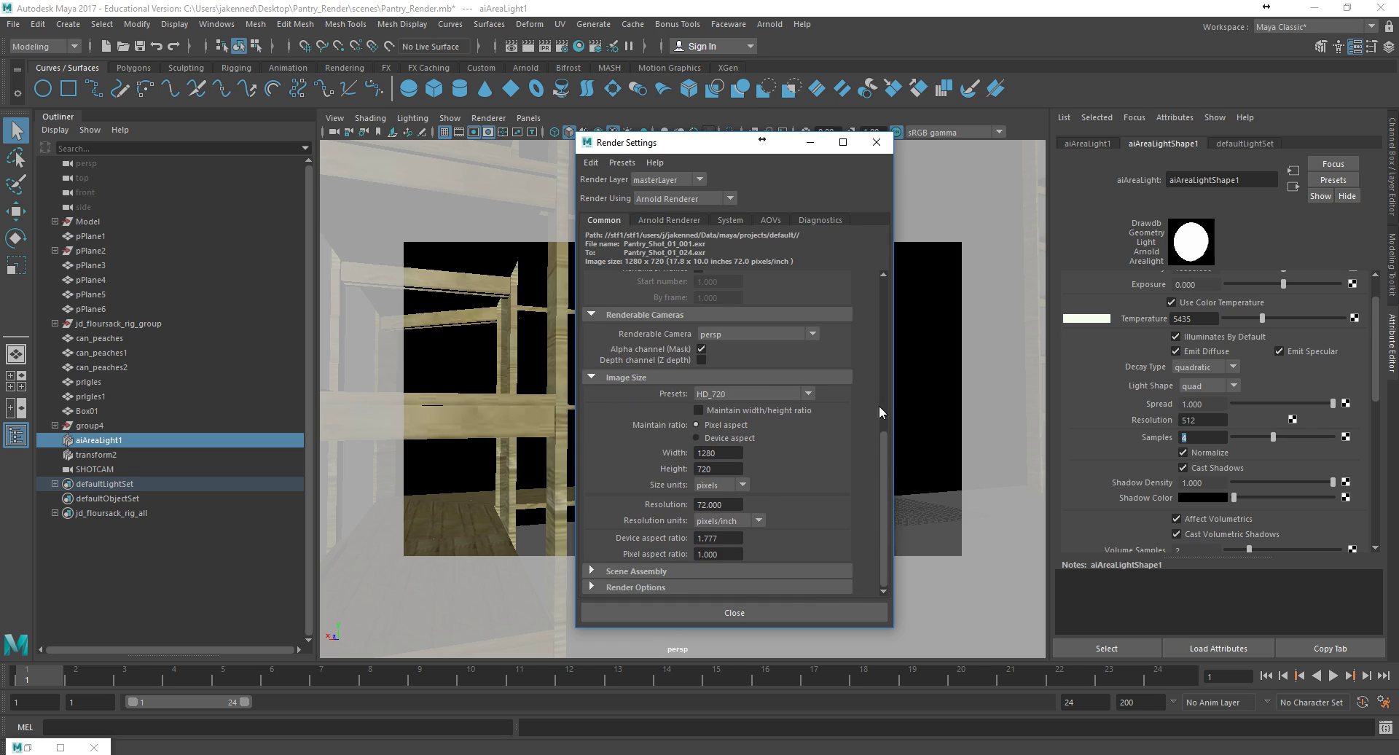
{"action": "left_click", "coordinate": [669, 219]}
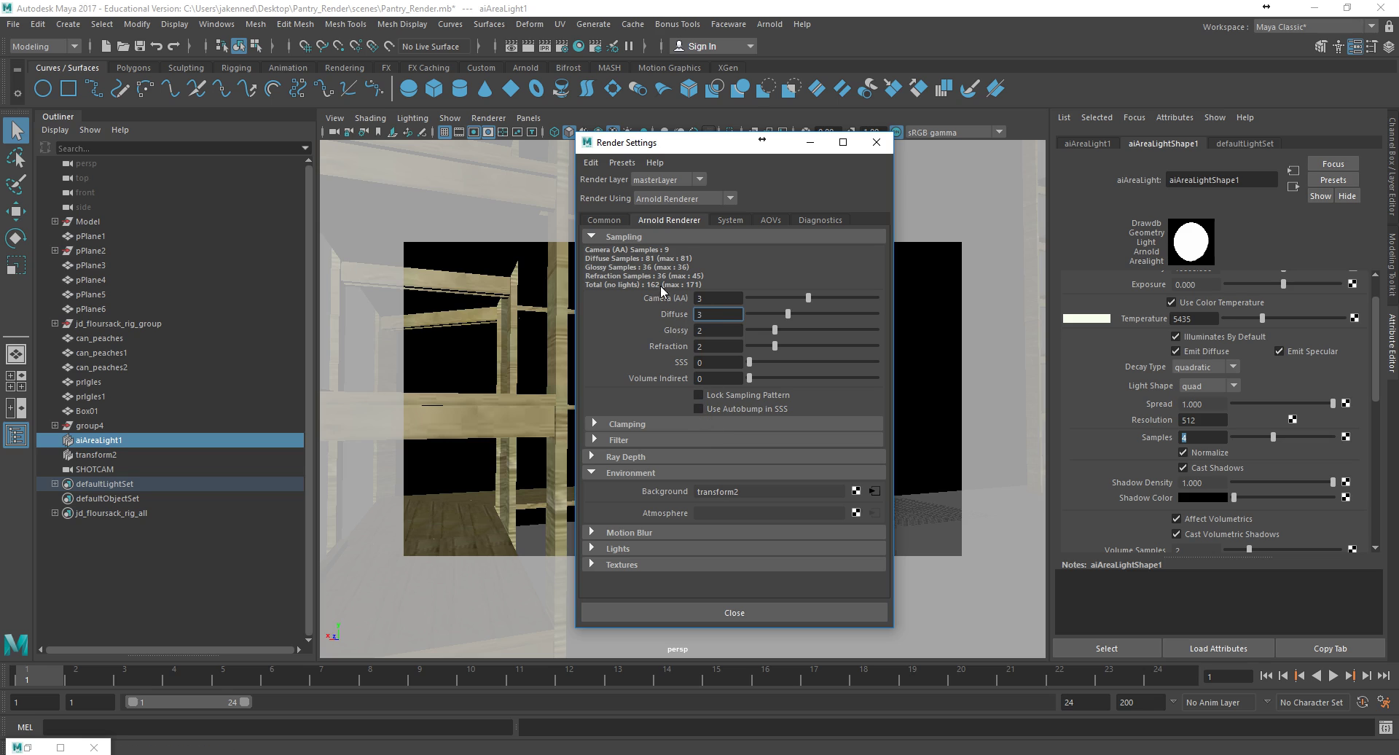
{"action": "left_click", "coordinate": [616, 221]}
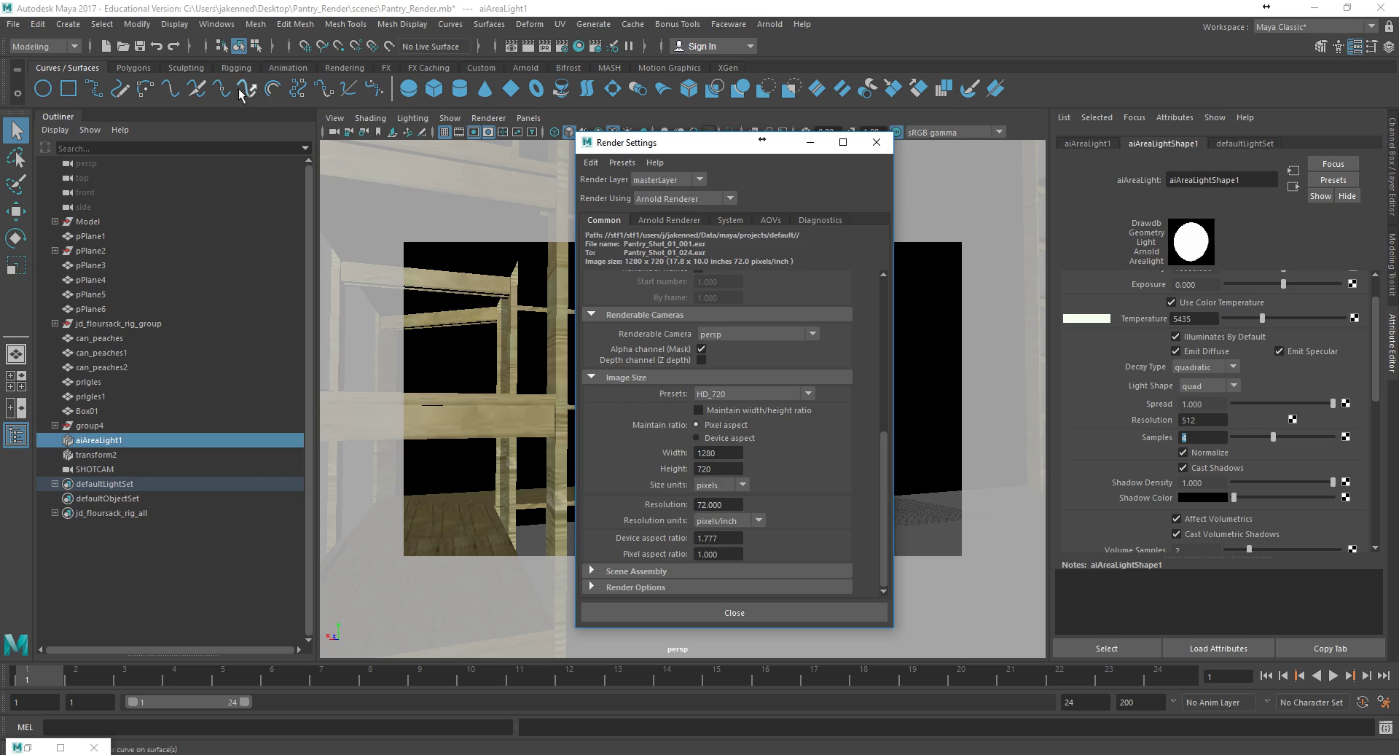
Switch to the Rendering menu set and look over the batch render and project commands
{"action": "left_click", "coordinate": [43, 46]}
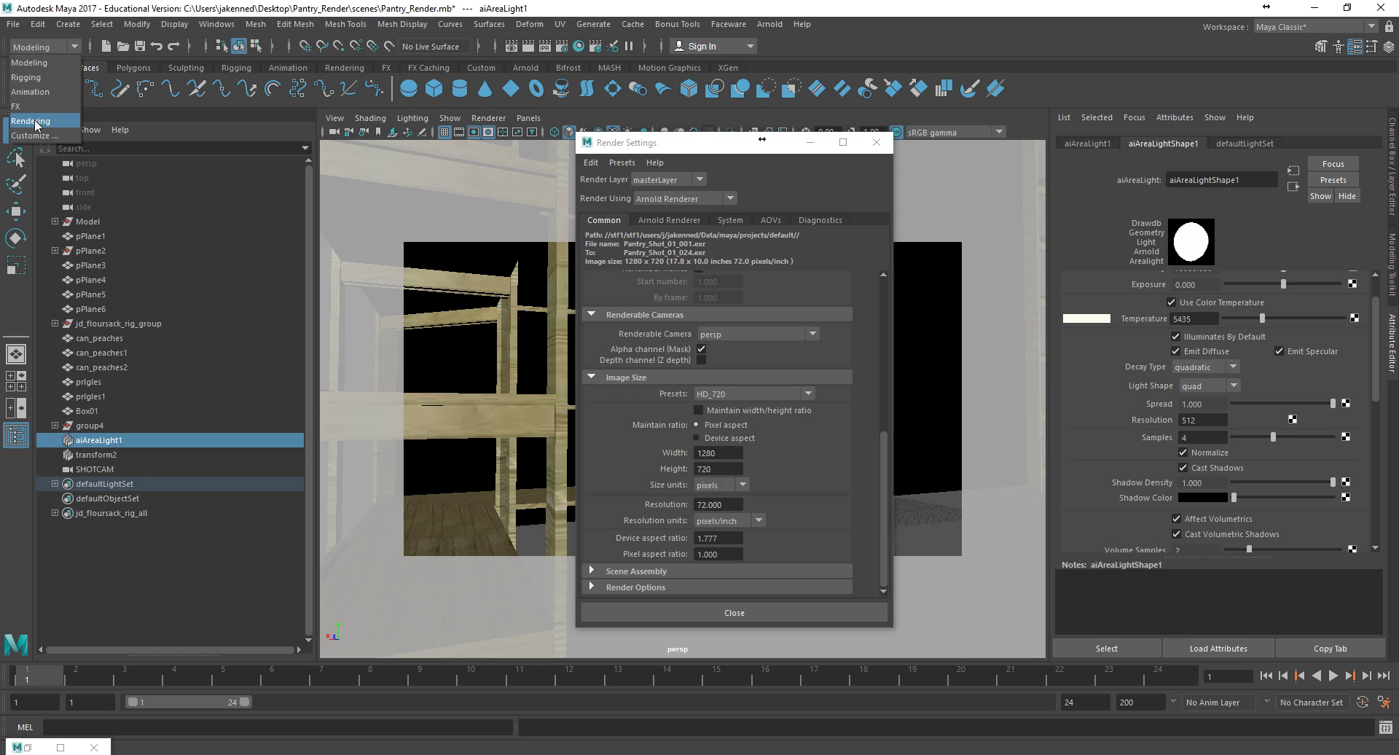
{"action": "left_click", "coordinate": [36, 124]}
{"action": "left_click", "coordinate": [388, 26]}
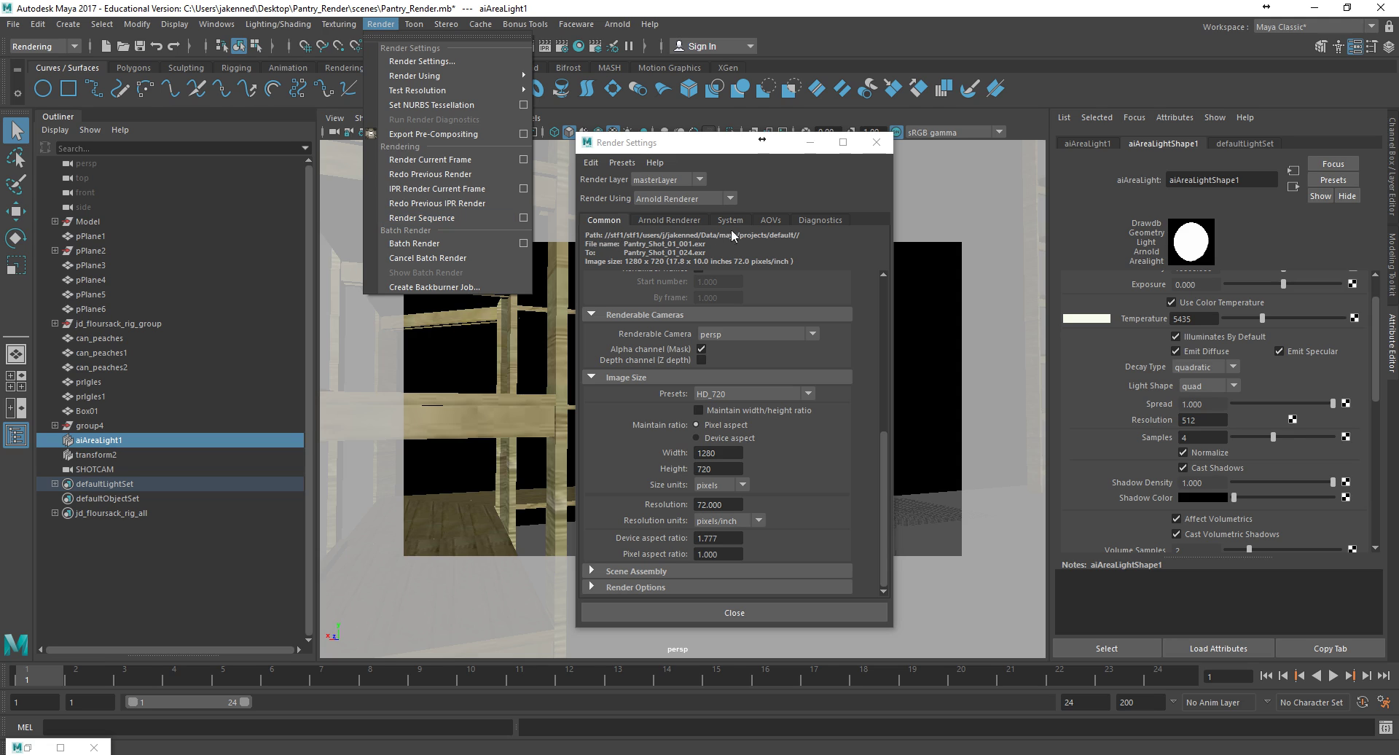
{"action": "left_click", "coordinate": [785, 241]}
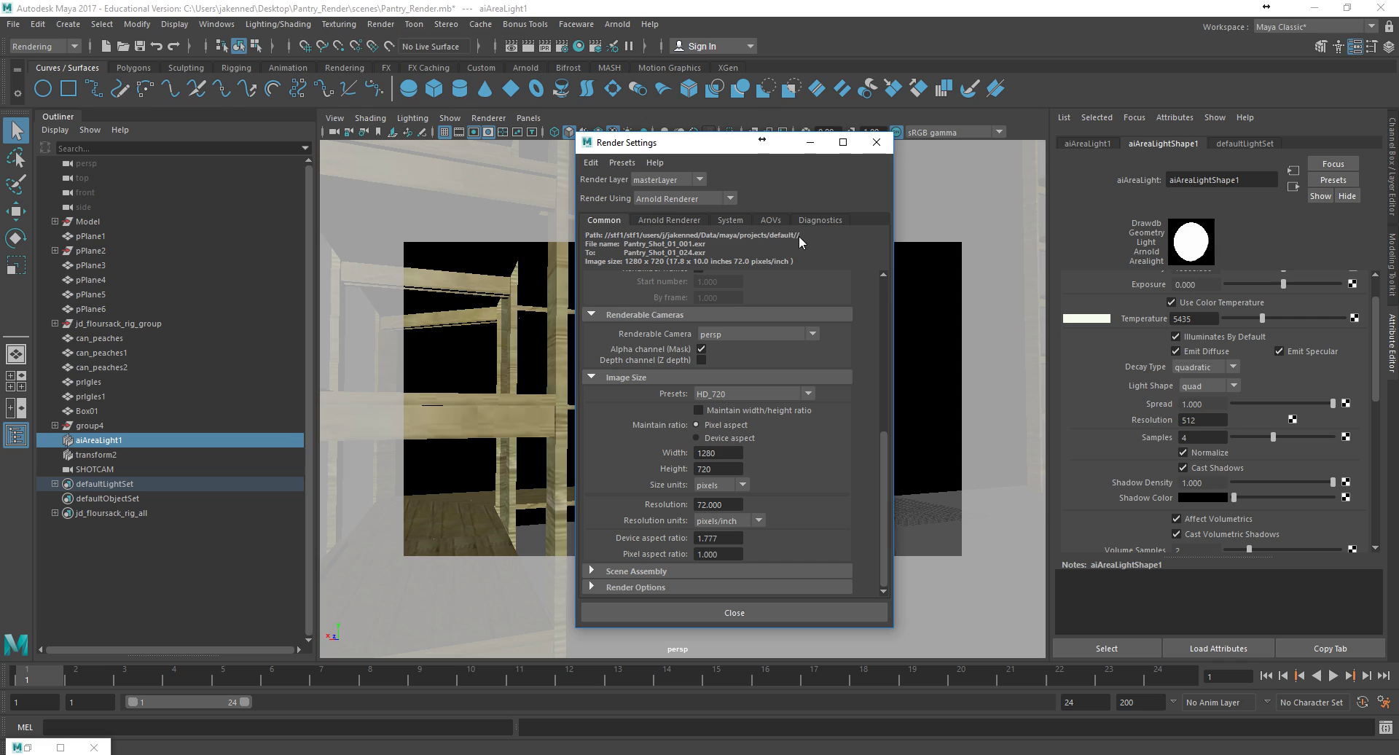
{"action": "left_click", "coordinate": [13, 26]}
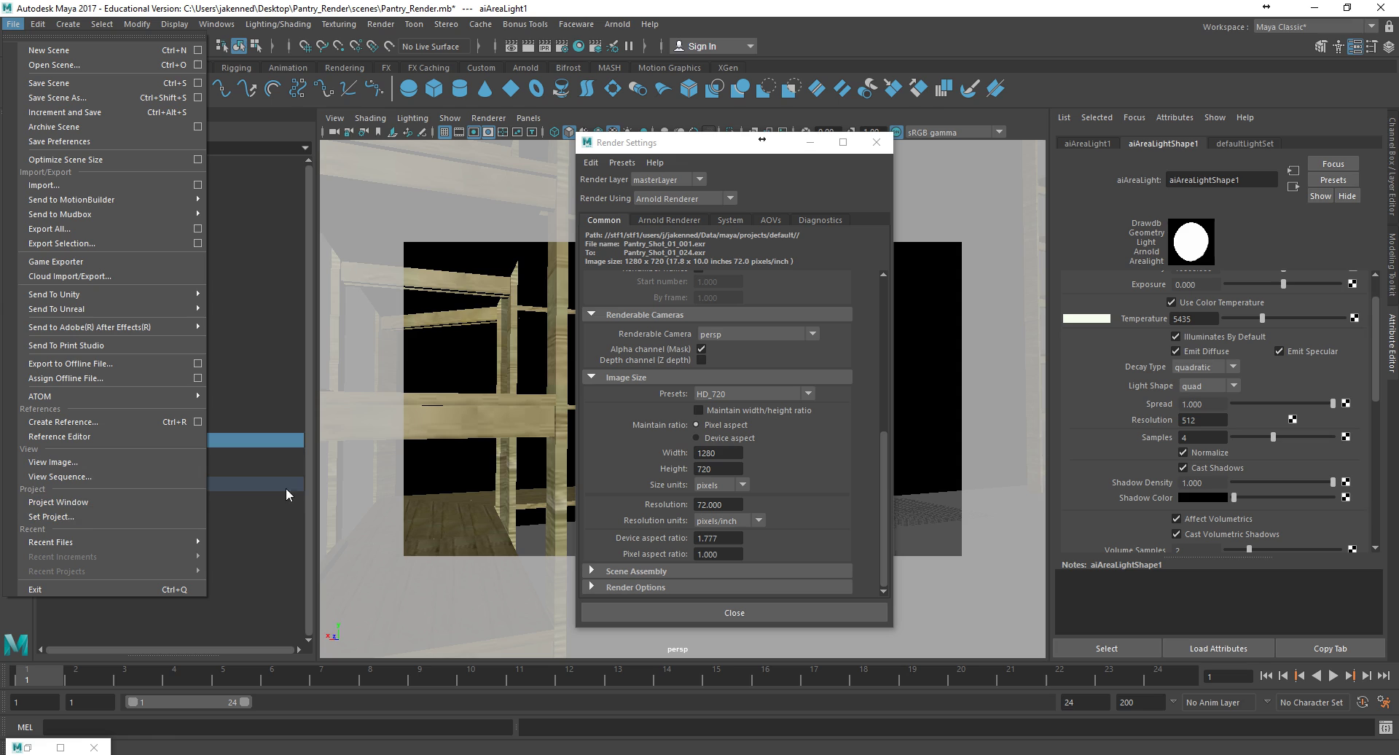
{"action": "left_click", "coordinate": [664, 153]}
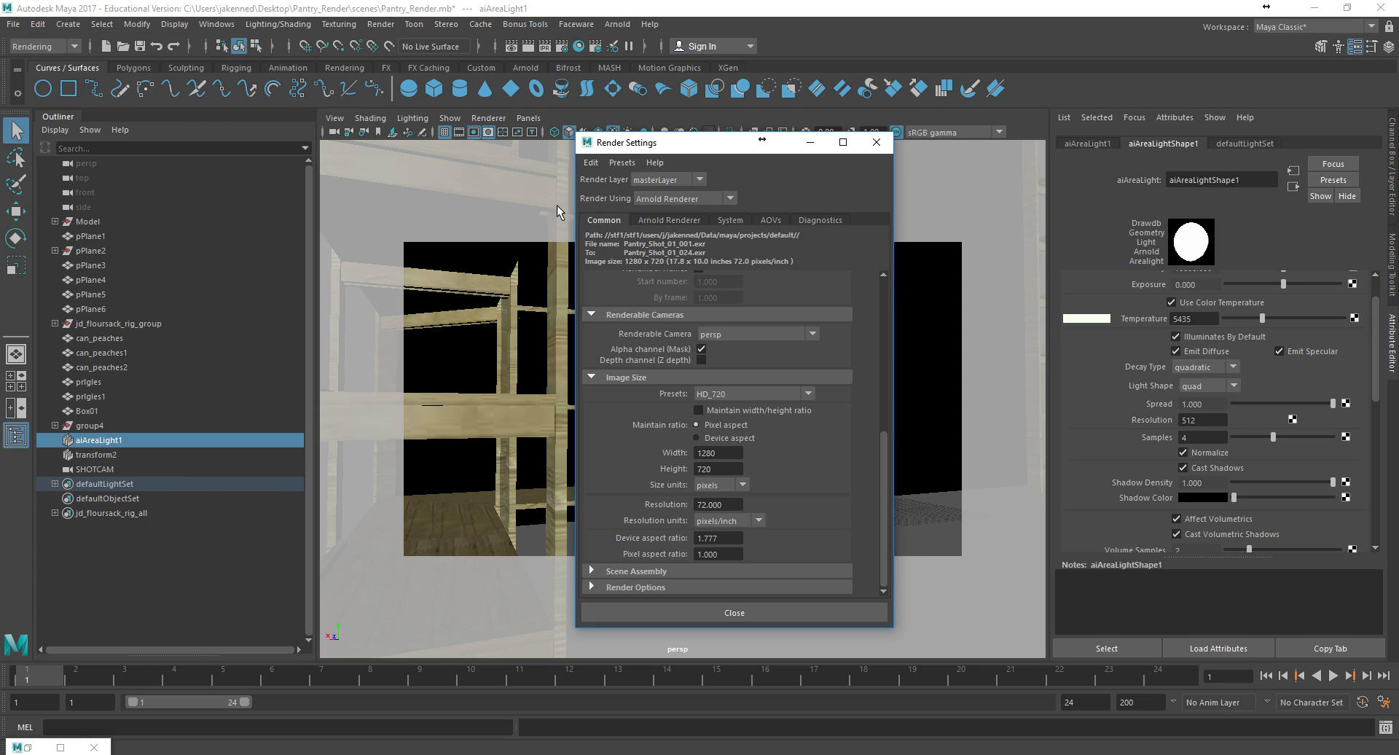